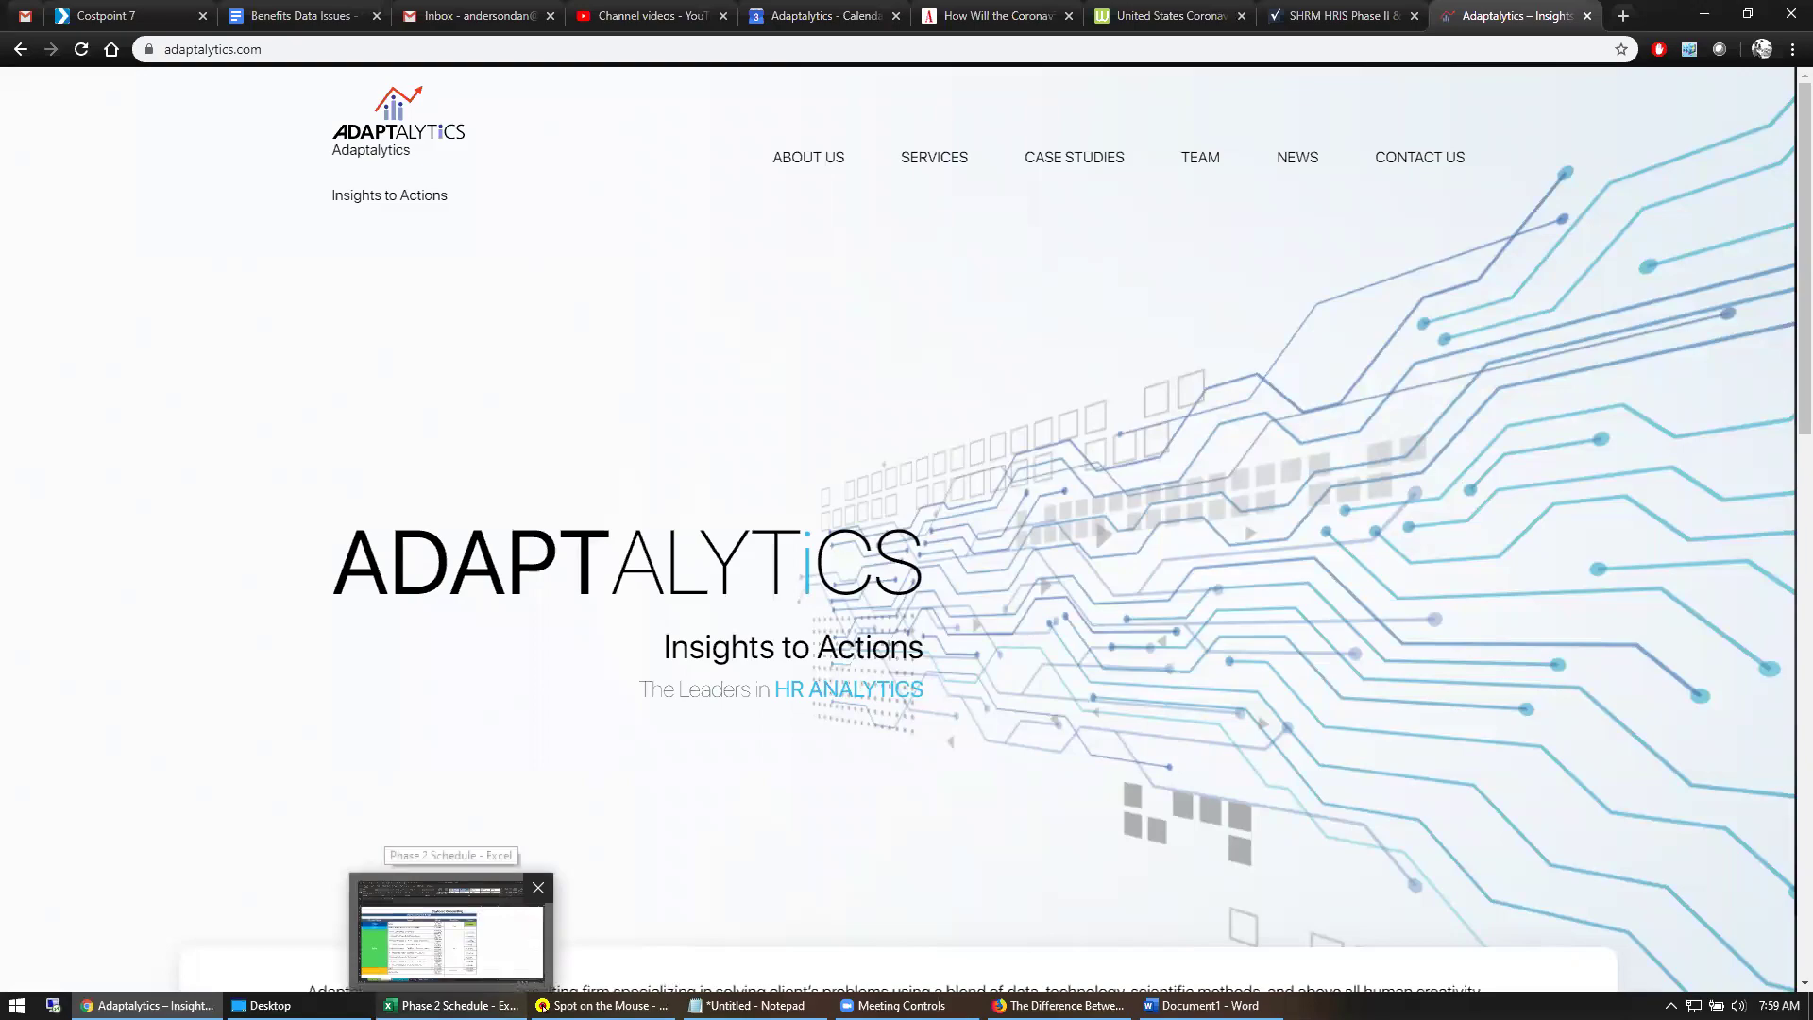
- In the Phase 2 Schedule workbook, enter =MID(B8,FIND("-",B8,1)+2,1000) in H8, which returns #VALUE!
{"action": "left_click", "coordinate": [451, 1005]}
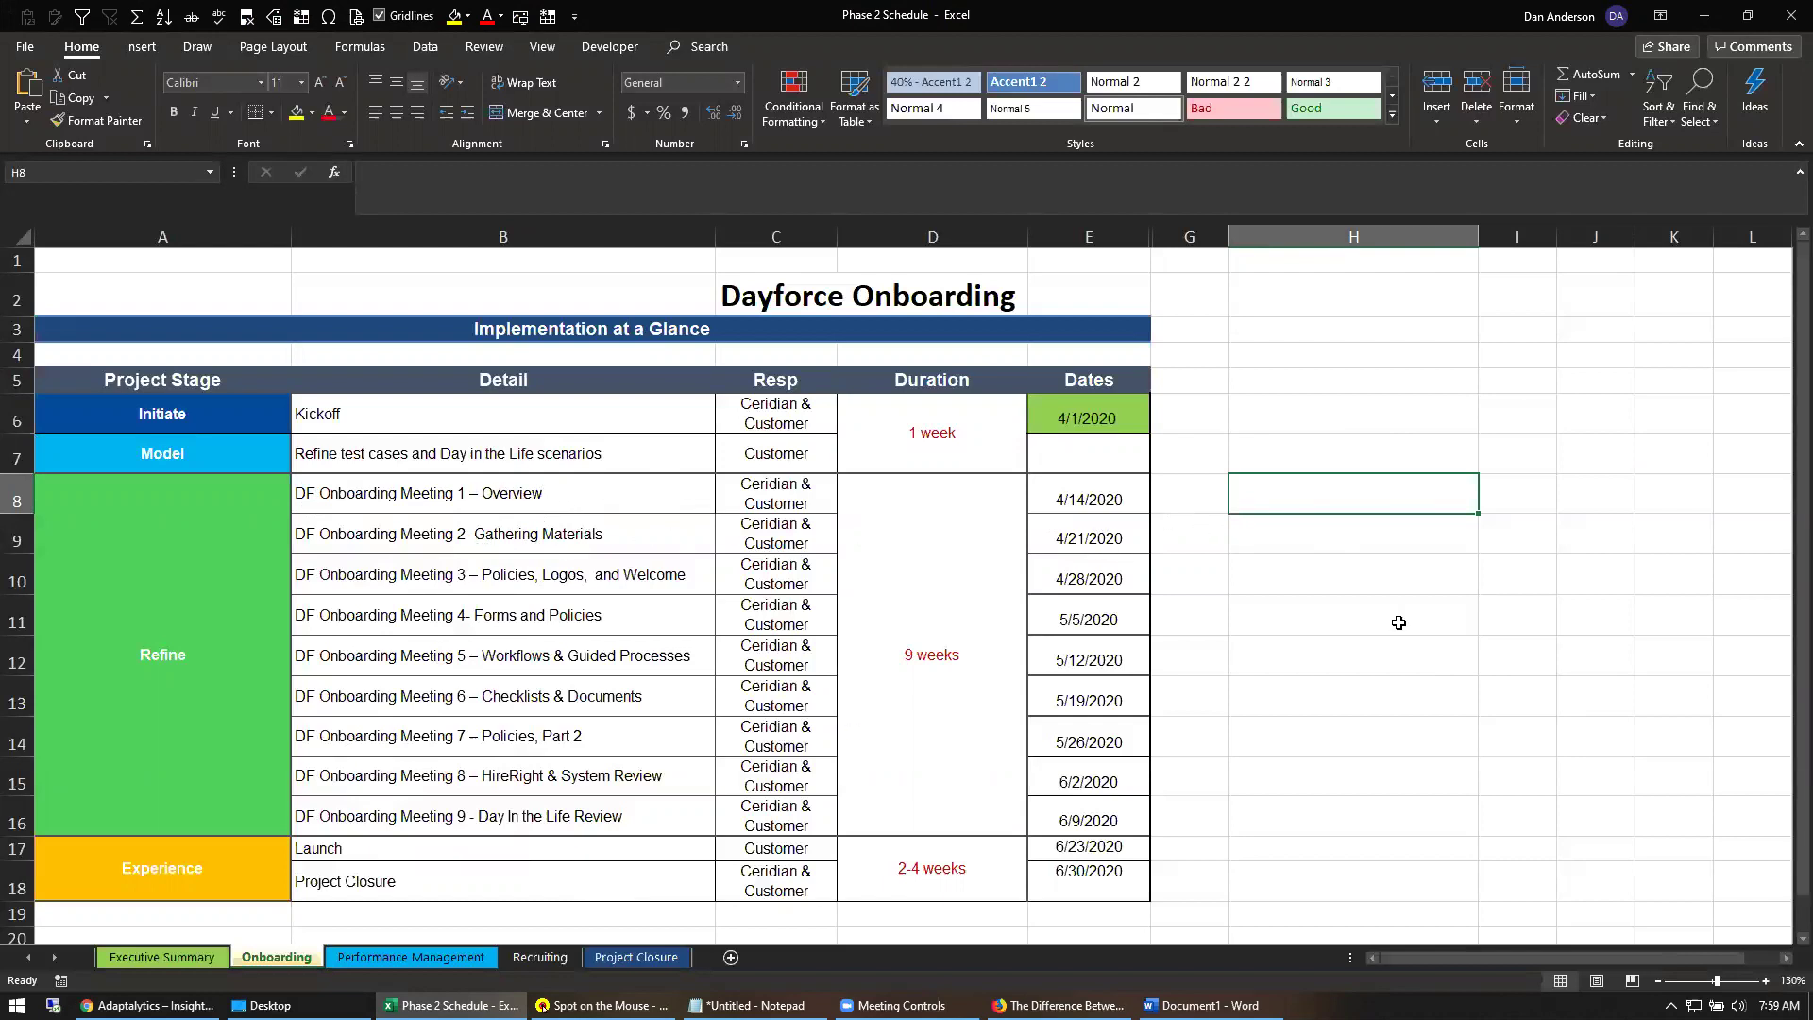
{"action": "type", "text": "=mid("}
{"action": "key", "text": "Left"}
{"action": "key", "text": "Left"}
{"action": "key", "text": "Left"}
{"action": "key", "text": "Left"}
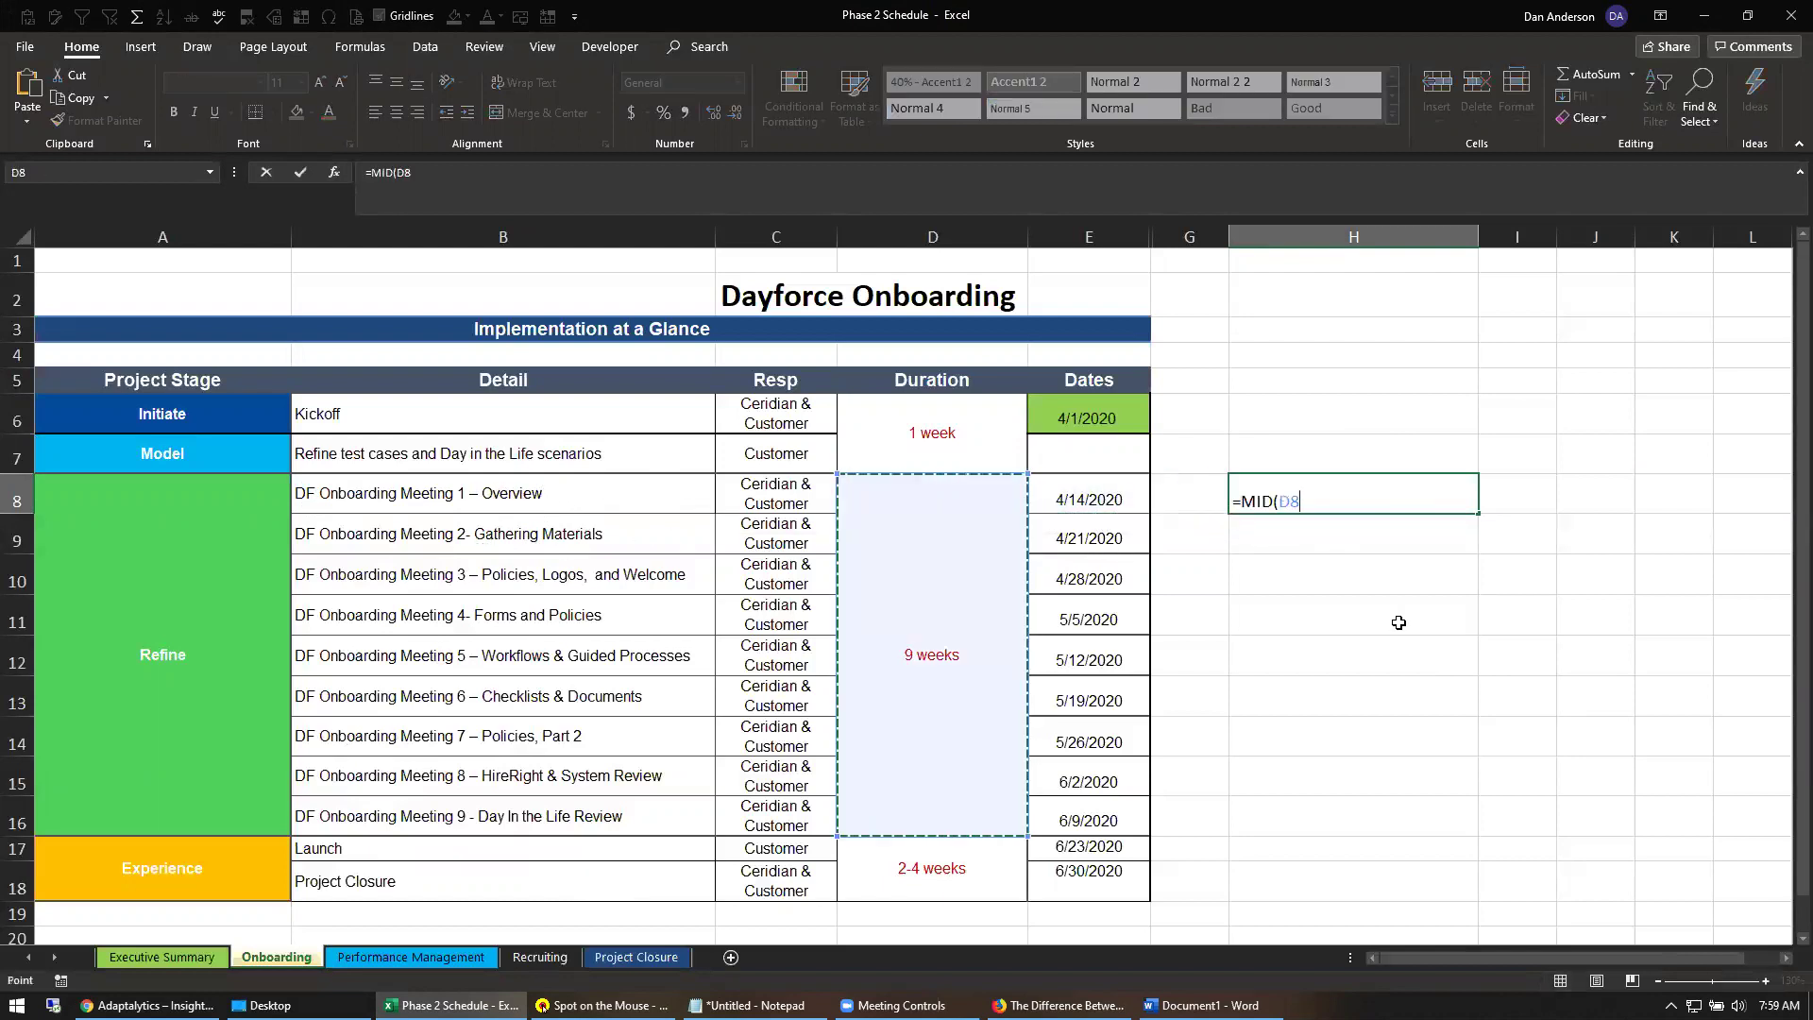
{"action": "key", "text": "Left"}
{"action": "type", "text": ","}
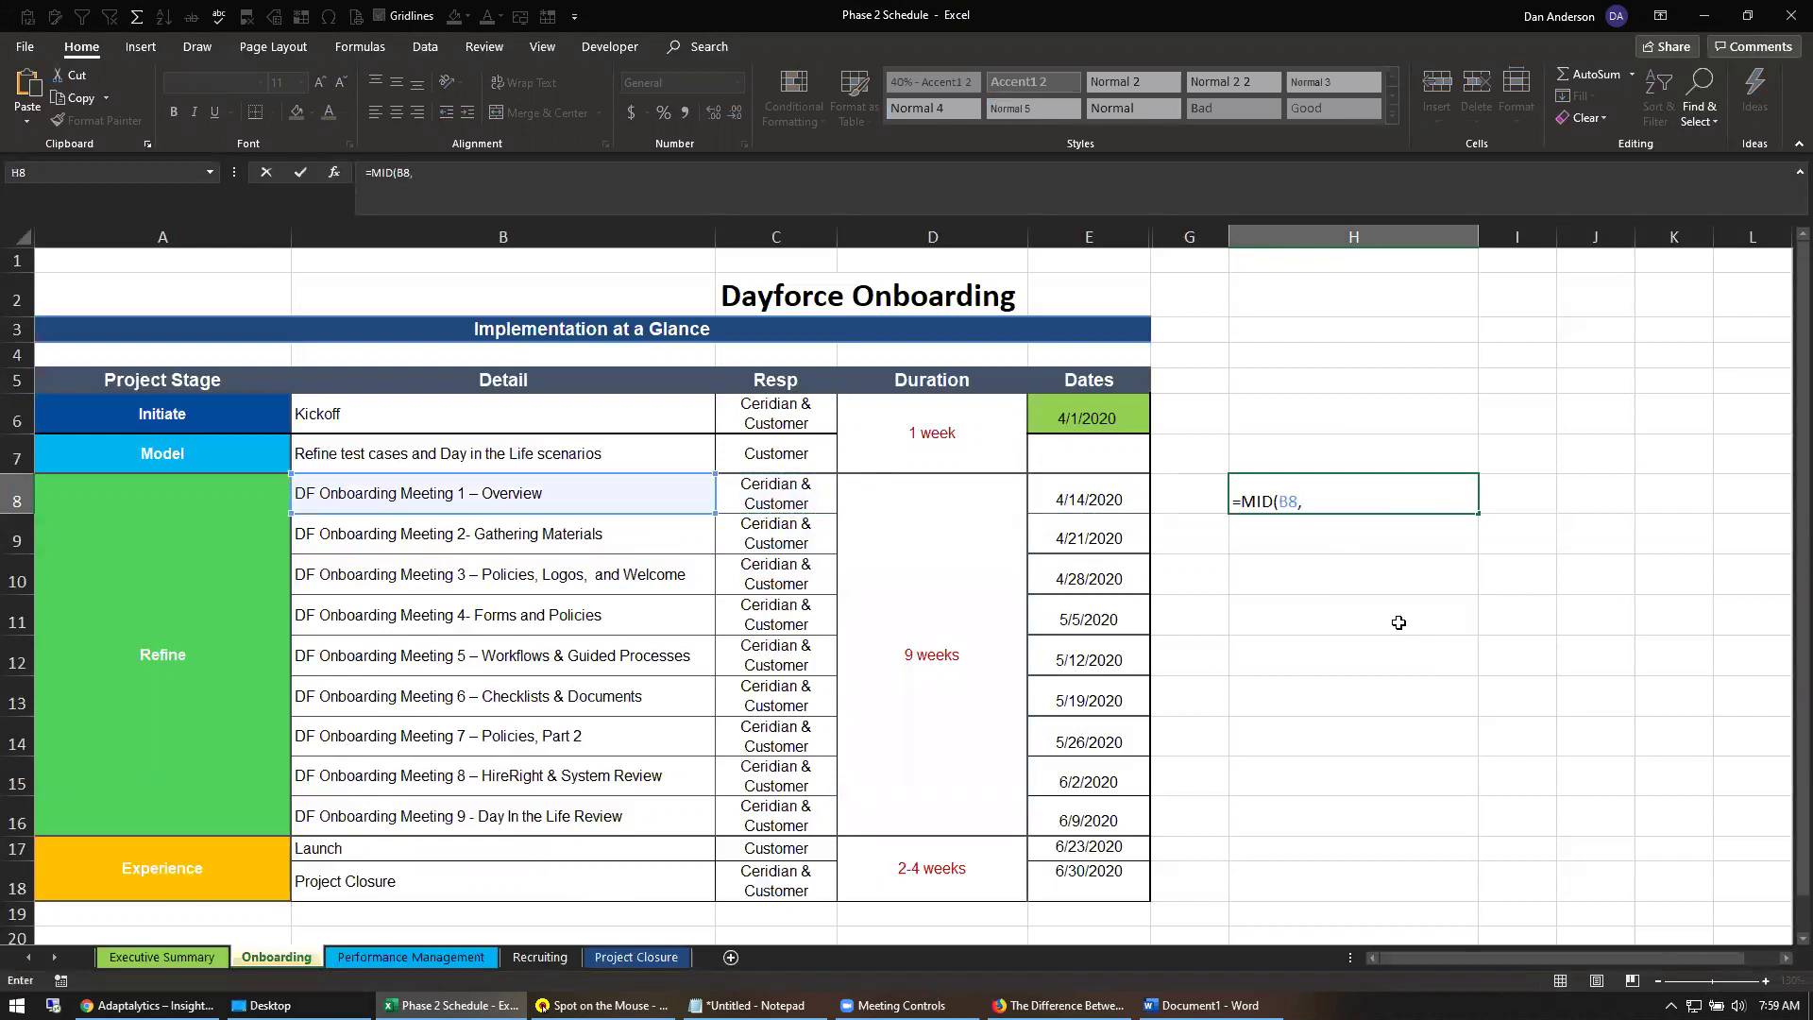
{"action": "type", "text": "FIND(\"-\","}
{"action": "key", "text": "Left"}
{"action": "key", "text": "Left"}
{"action": "key", "text": "Left"}
{"action": "key", "text": "Left"}
{"action": "key", "text": "Left"}
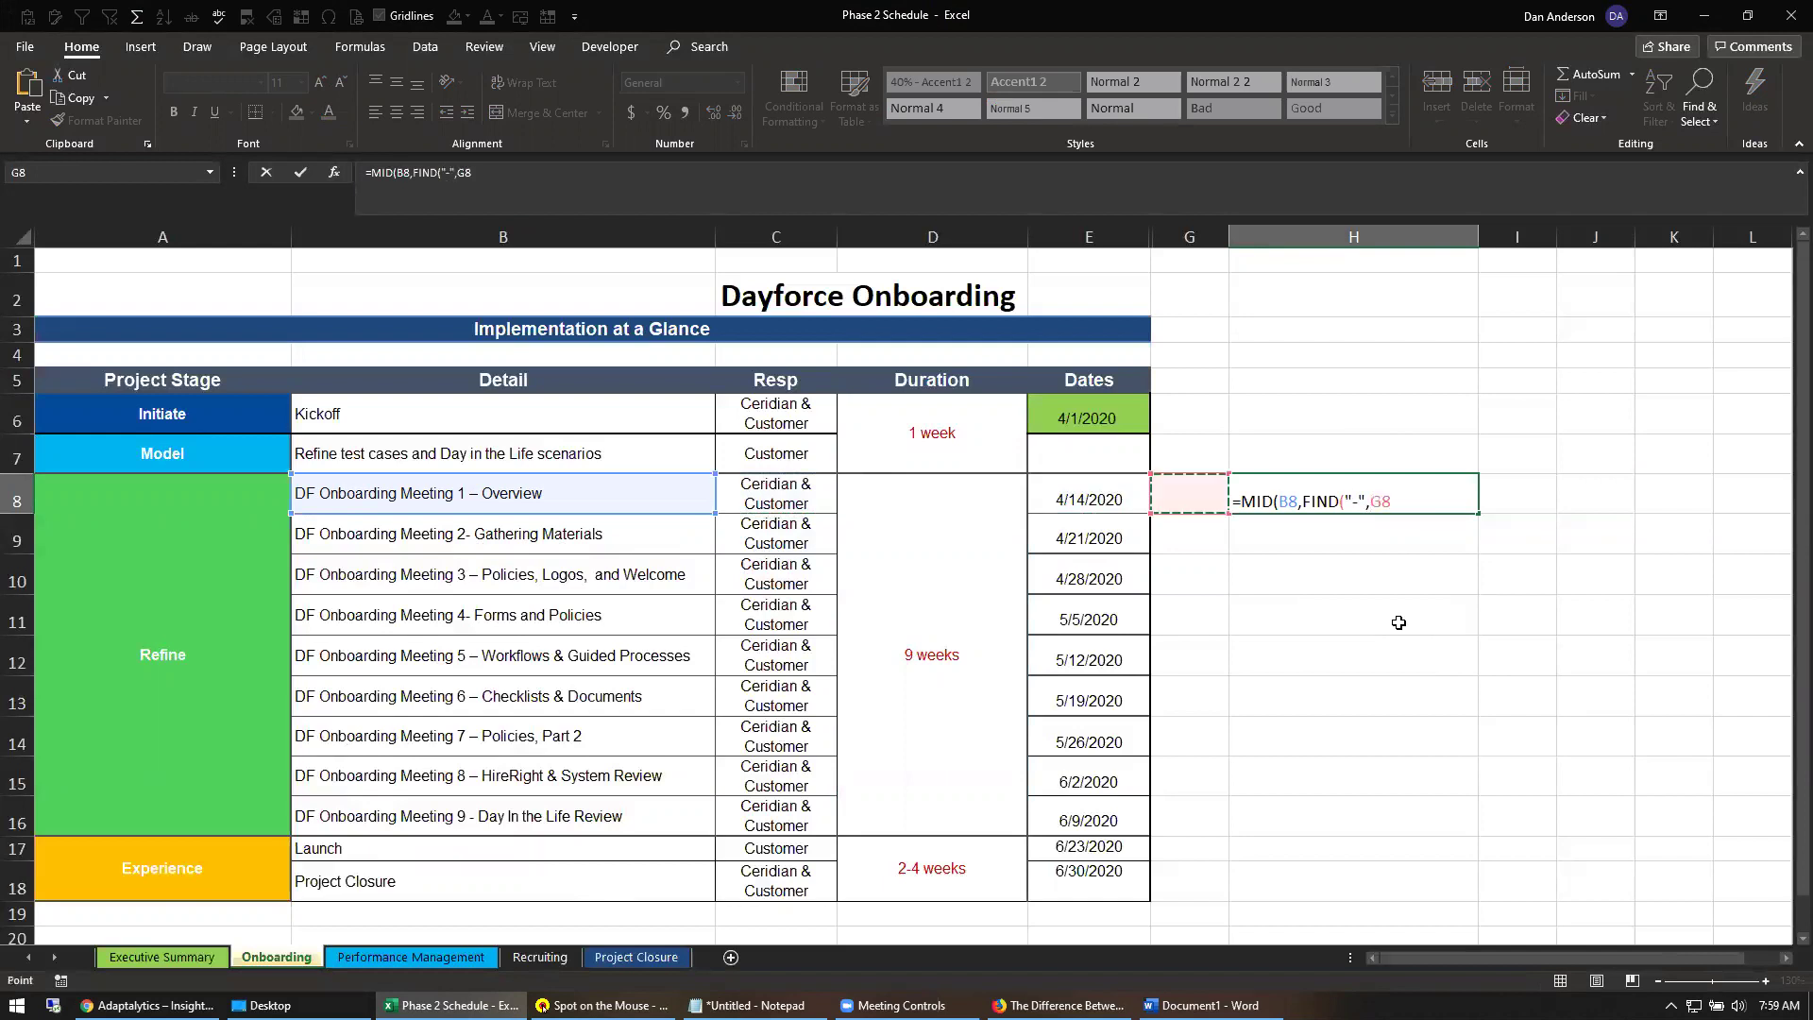
{"action": "type", "text": ",1)+2,1000"}
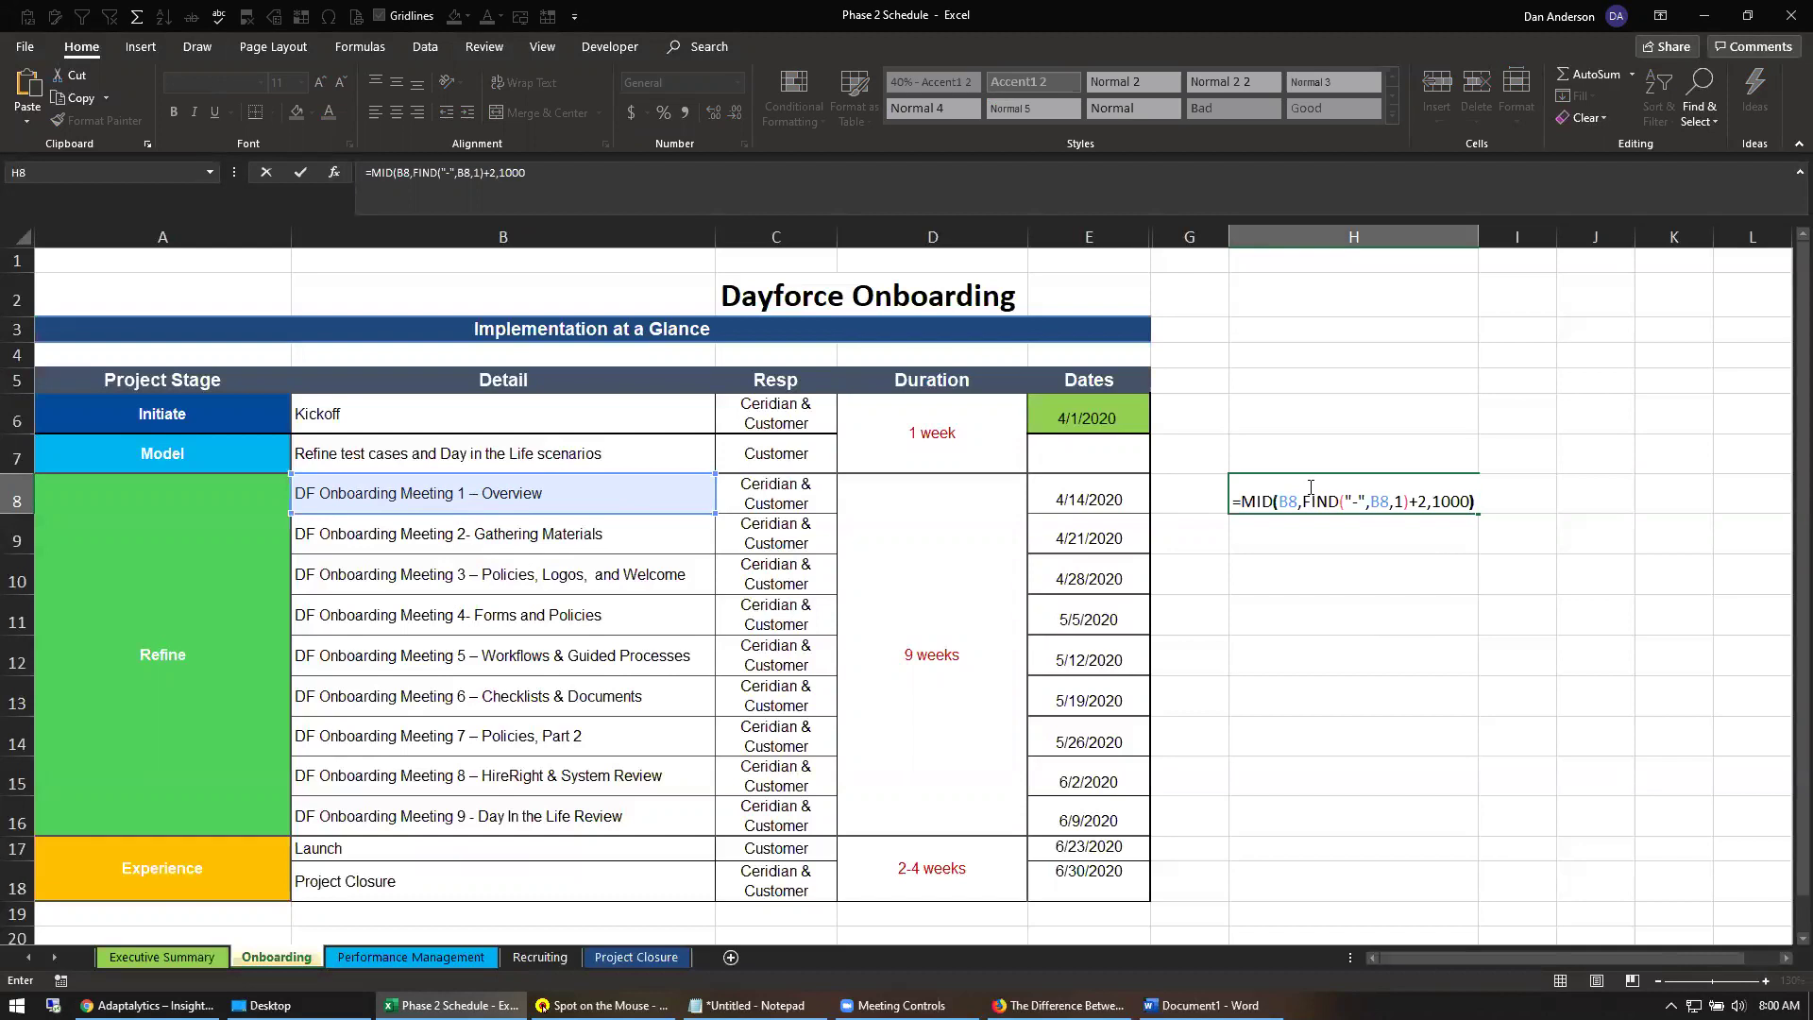
{"action": "key", "text": "ctrl+Return"}
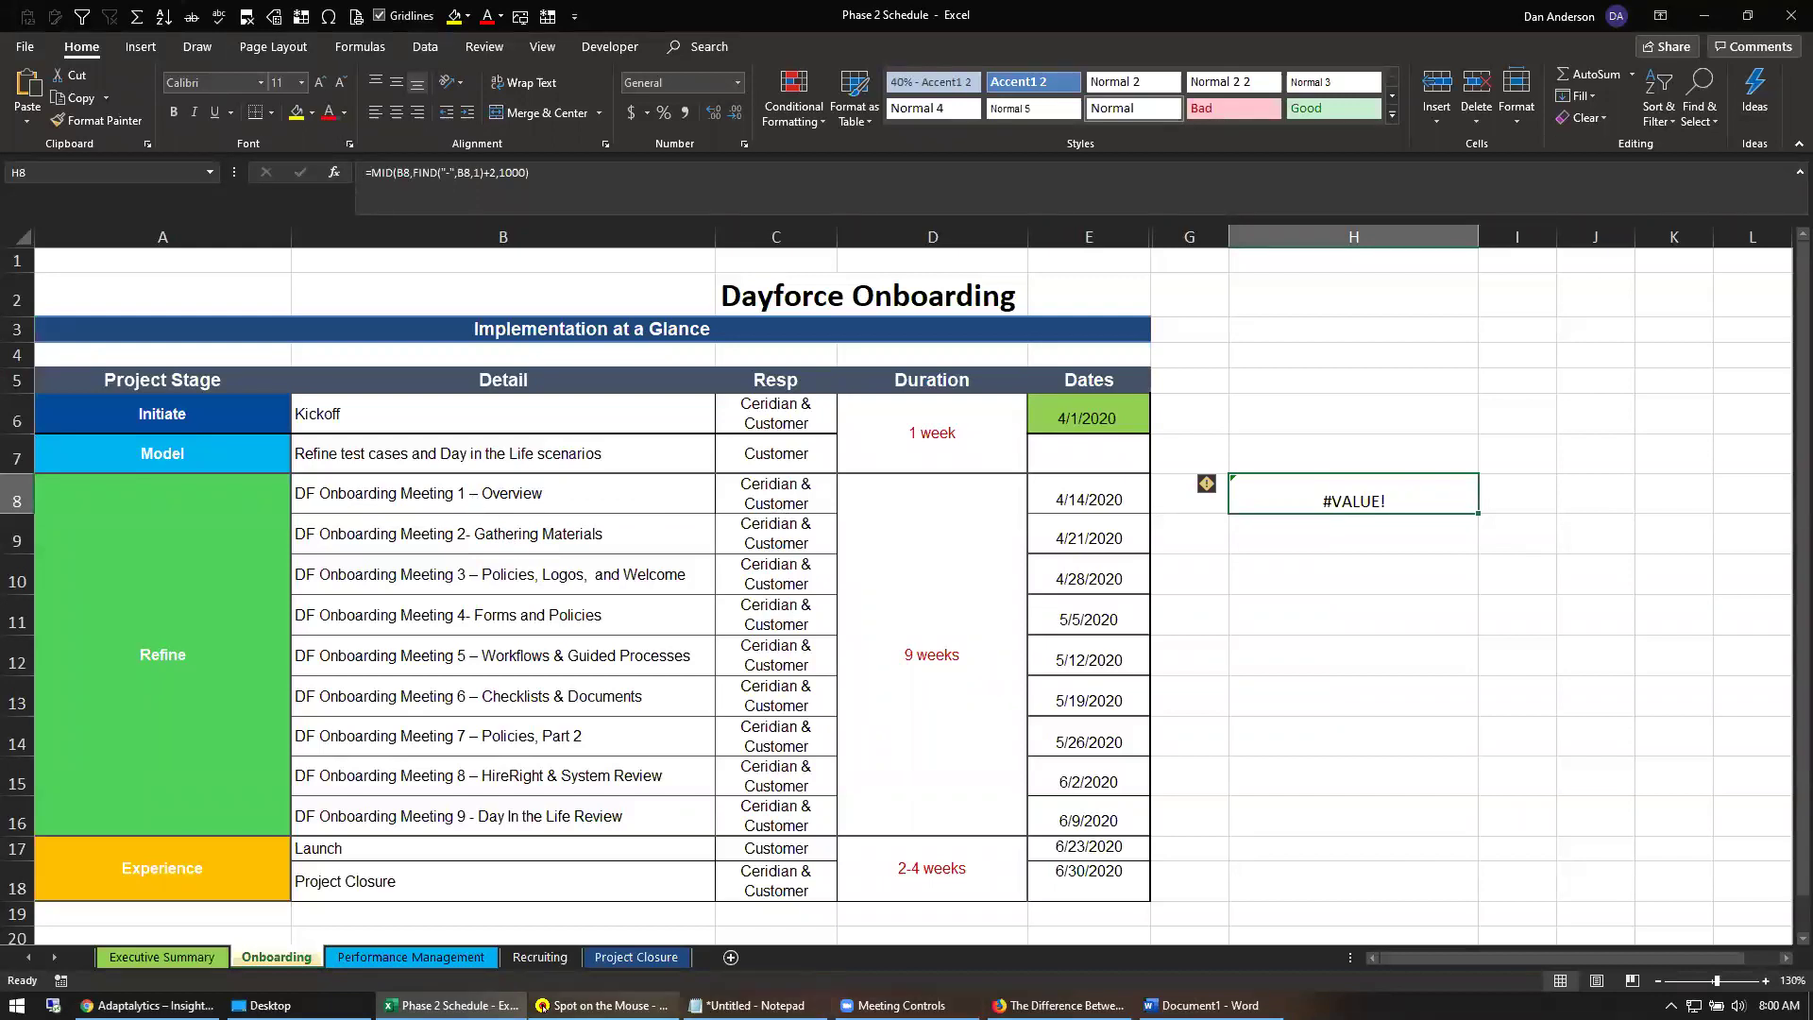
- Turn on click highlighting in the highlighter settings
{"action": "left_click", "coordinate": [601, 1005]}
{"action": "left_click", "coordinate": [844, 288]}
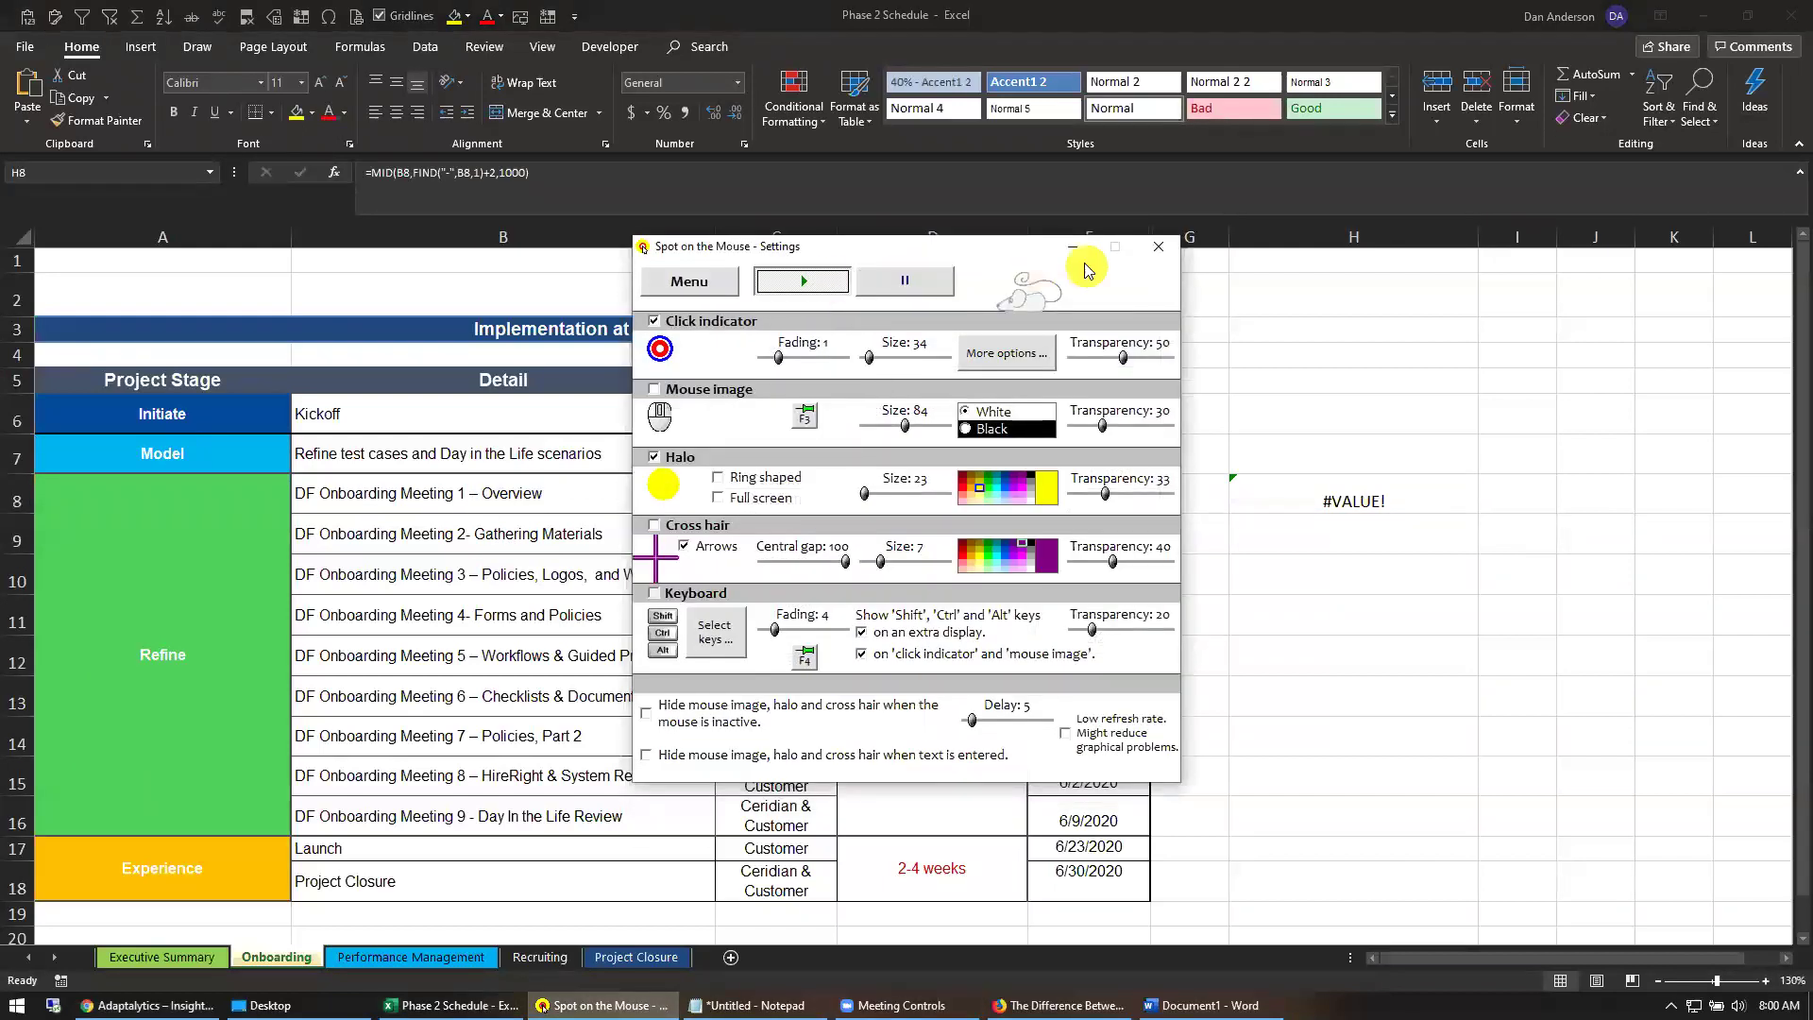
{"action": "left_click", "coordinate": [1073, 247]}
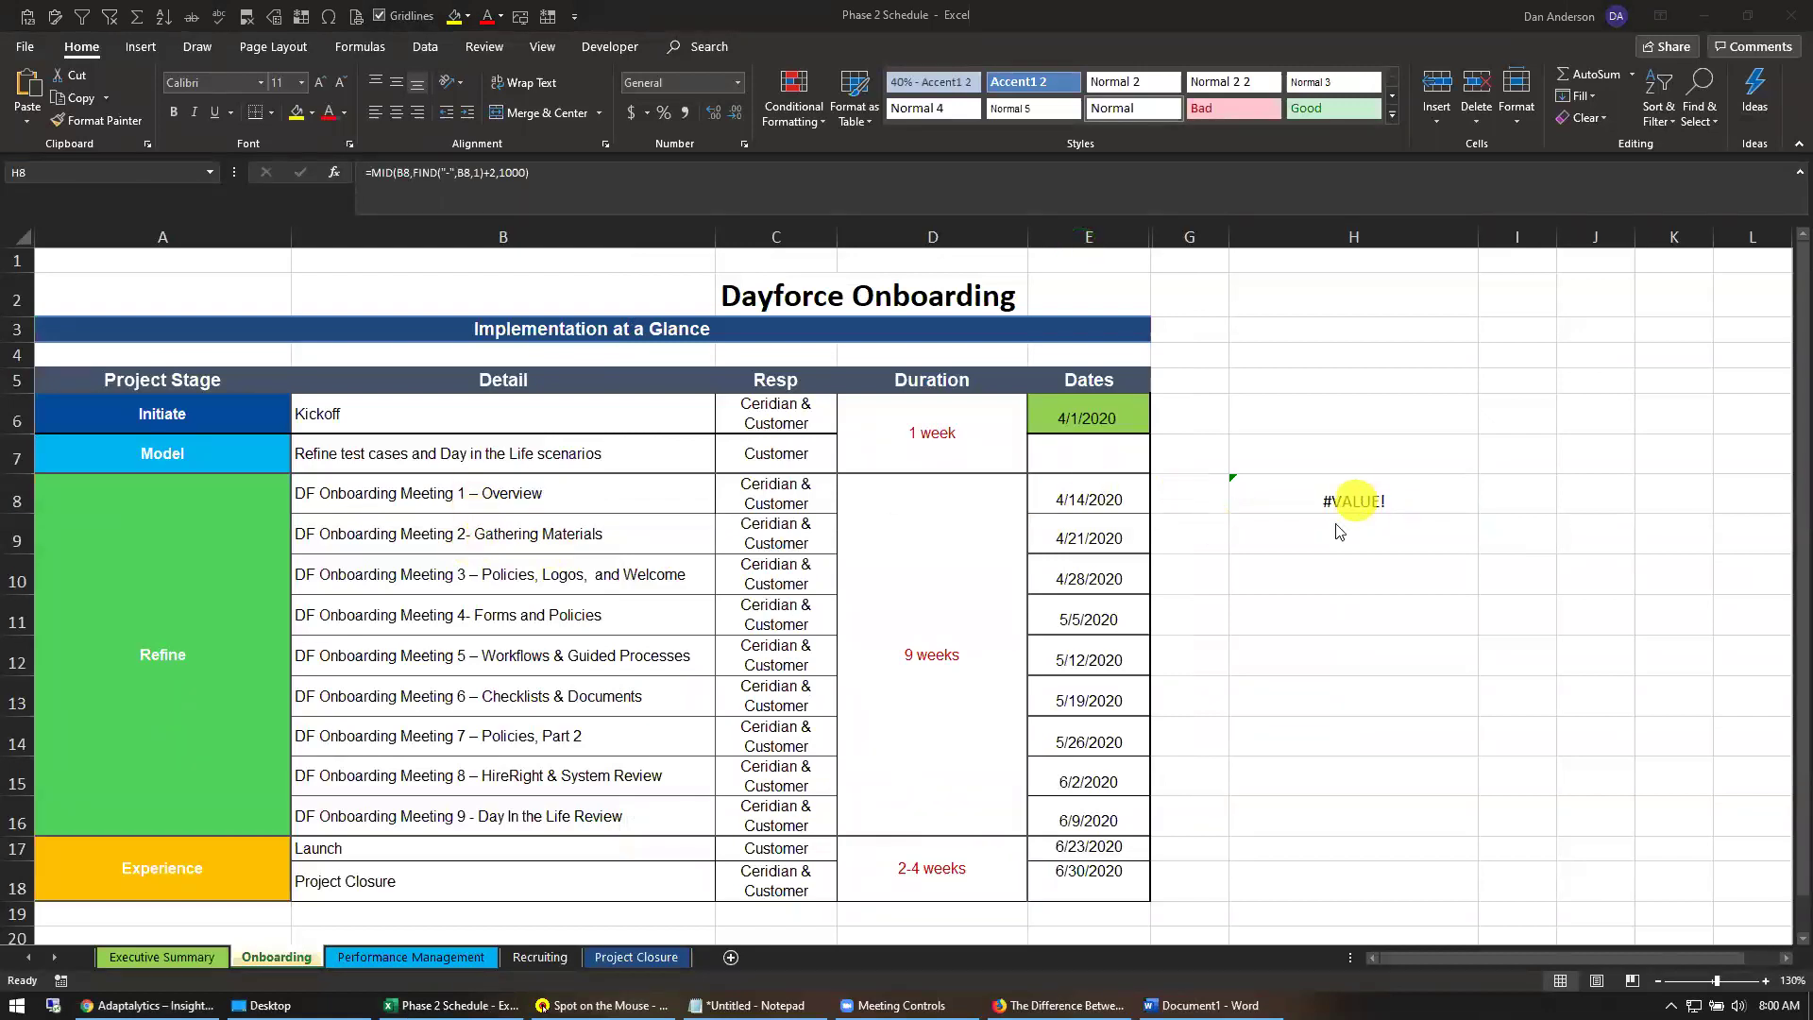
- Fill the H8 extraction formula down to H16, then switch to the blank Word document
{"action": "mouse_move", "coordinate": [1177, 1005]}
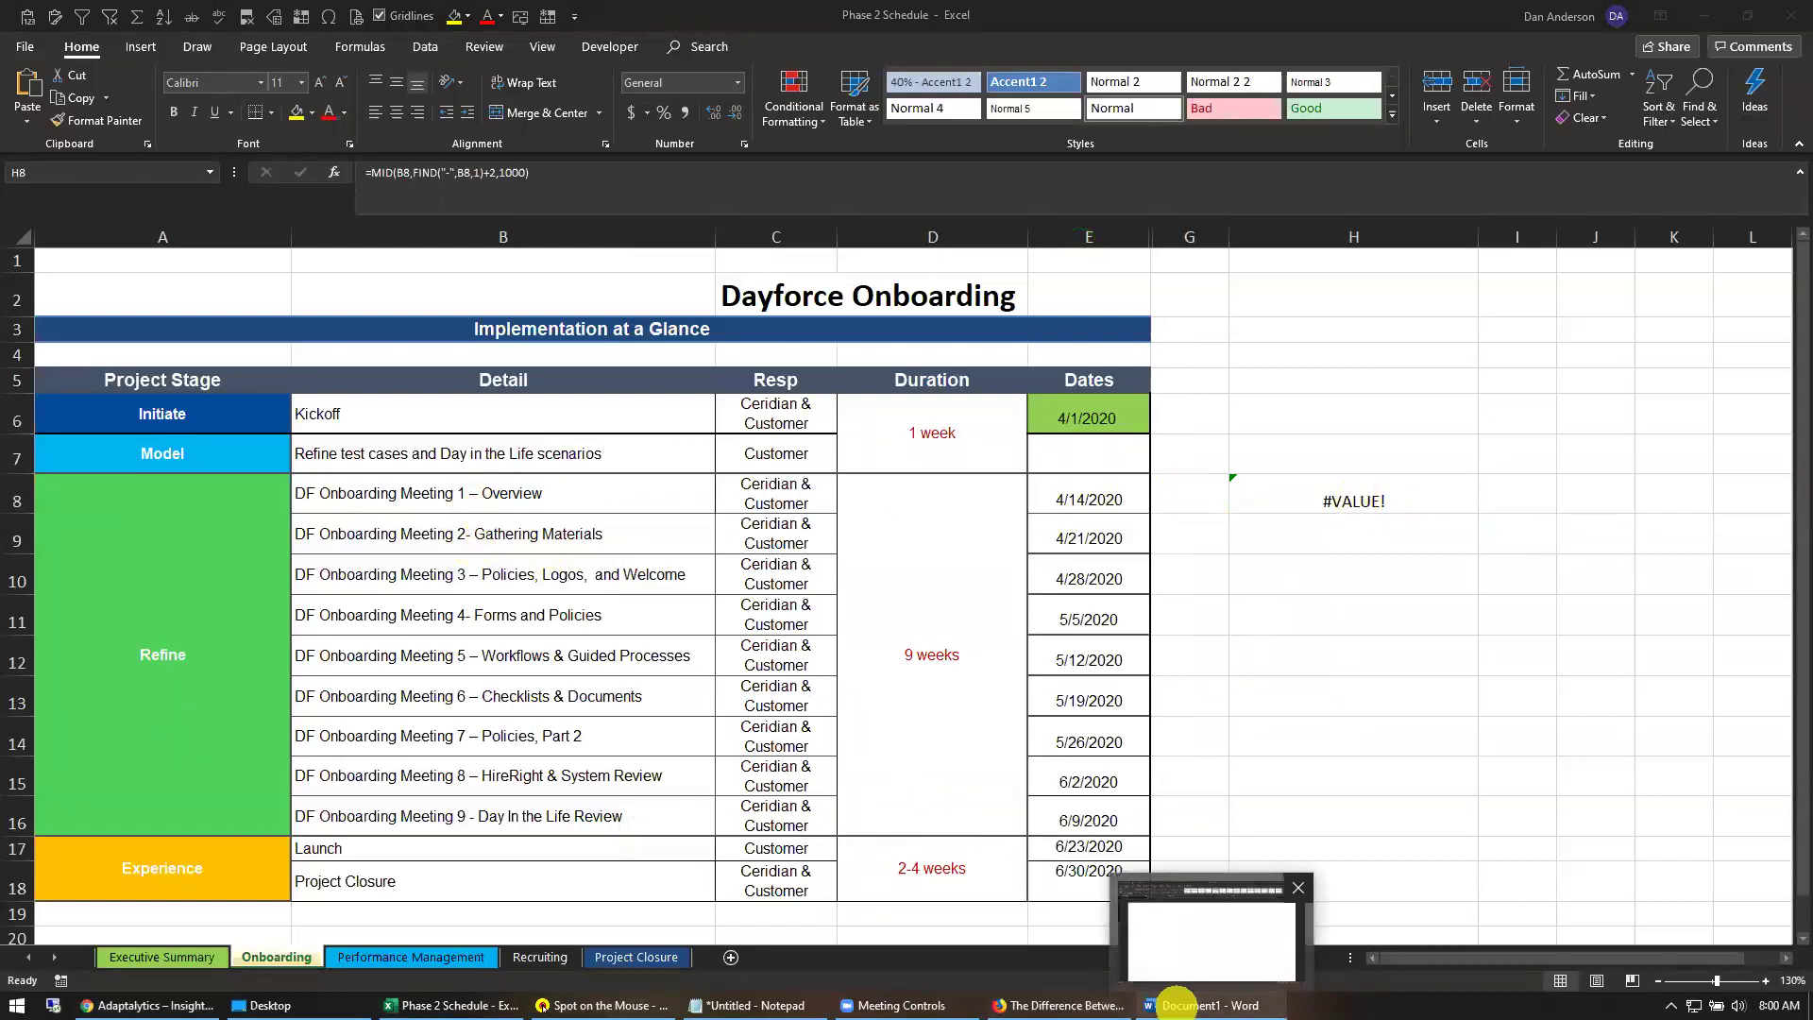
{"action": "left_click", "coordinate": [1398, 490]}
{"action": "left_click_drag", "start_coordinate": [1478, 514], "coordinate": [1462, 837]}
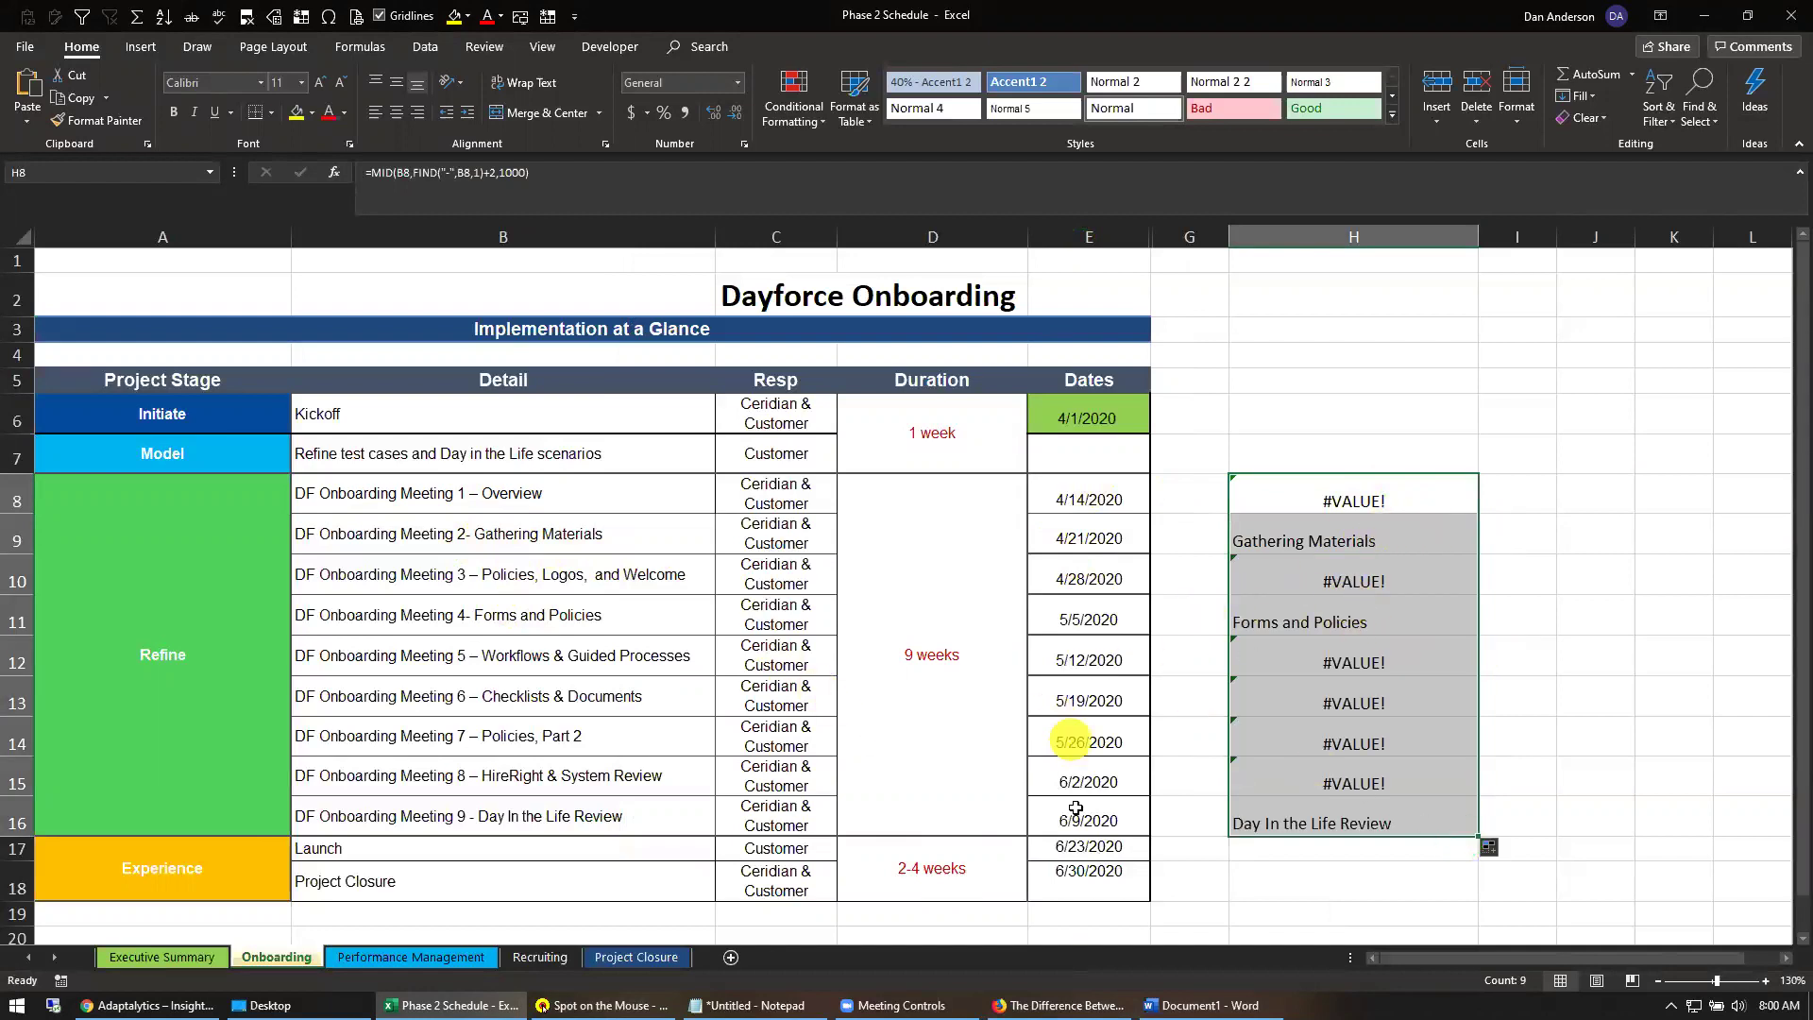
{"action": "left_click", "coordinate": [1171, 1004]}
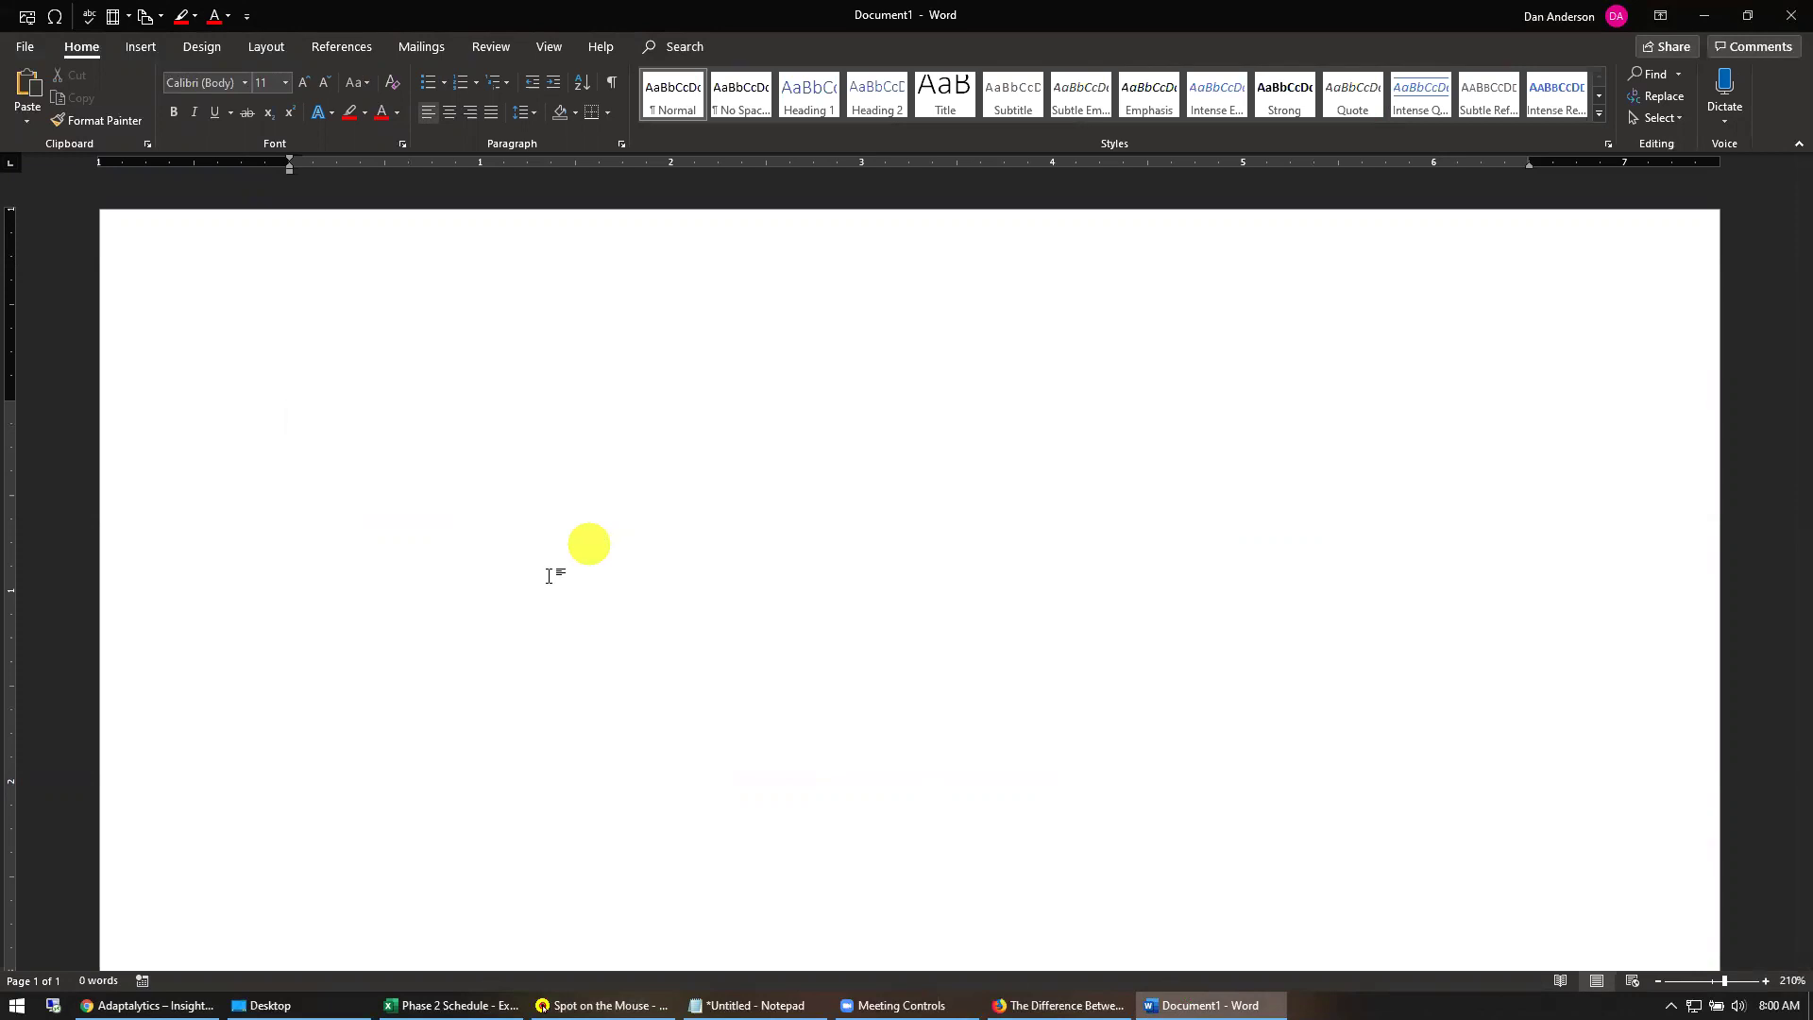
- In the WritePublishSell article in Firefox, select the hyphen, en dash and em dash examples in the heading
{"action": "left_click", "coordinate": [1030, 1003]}
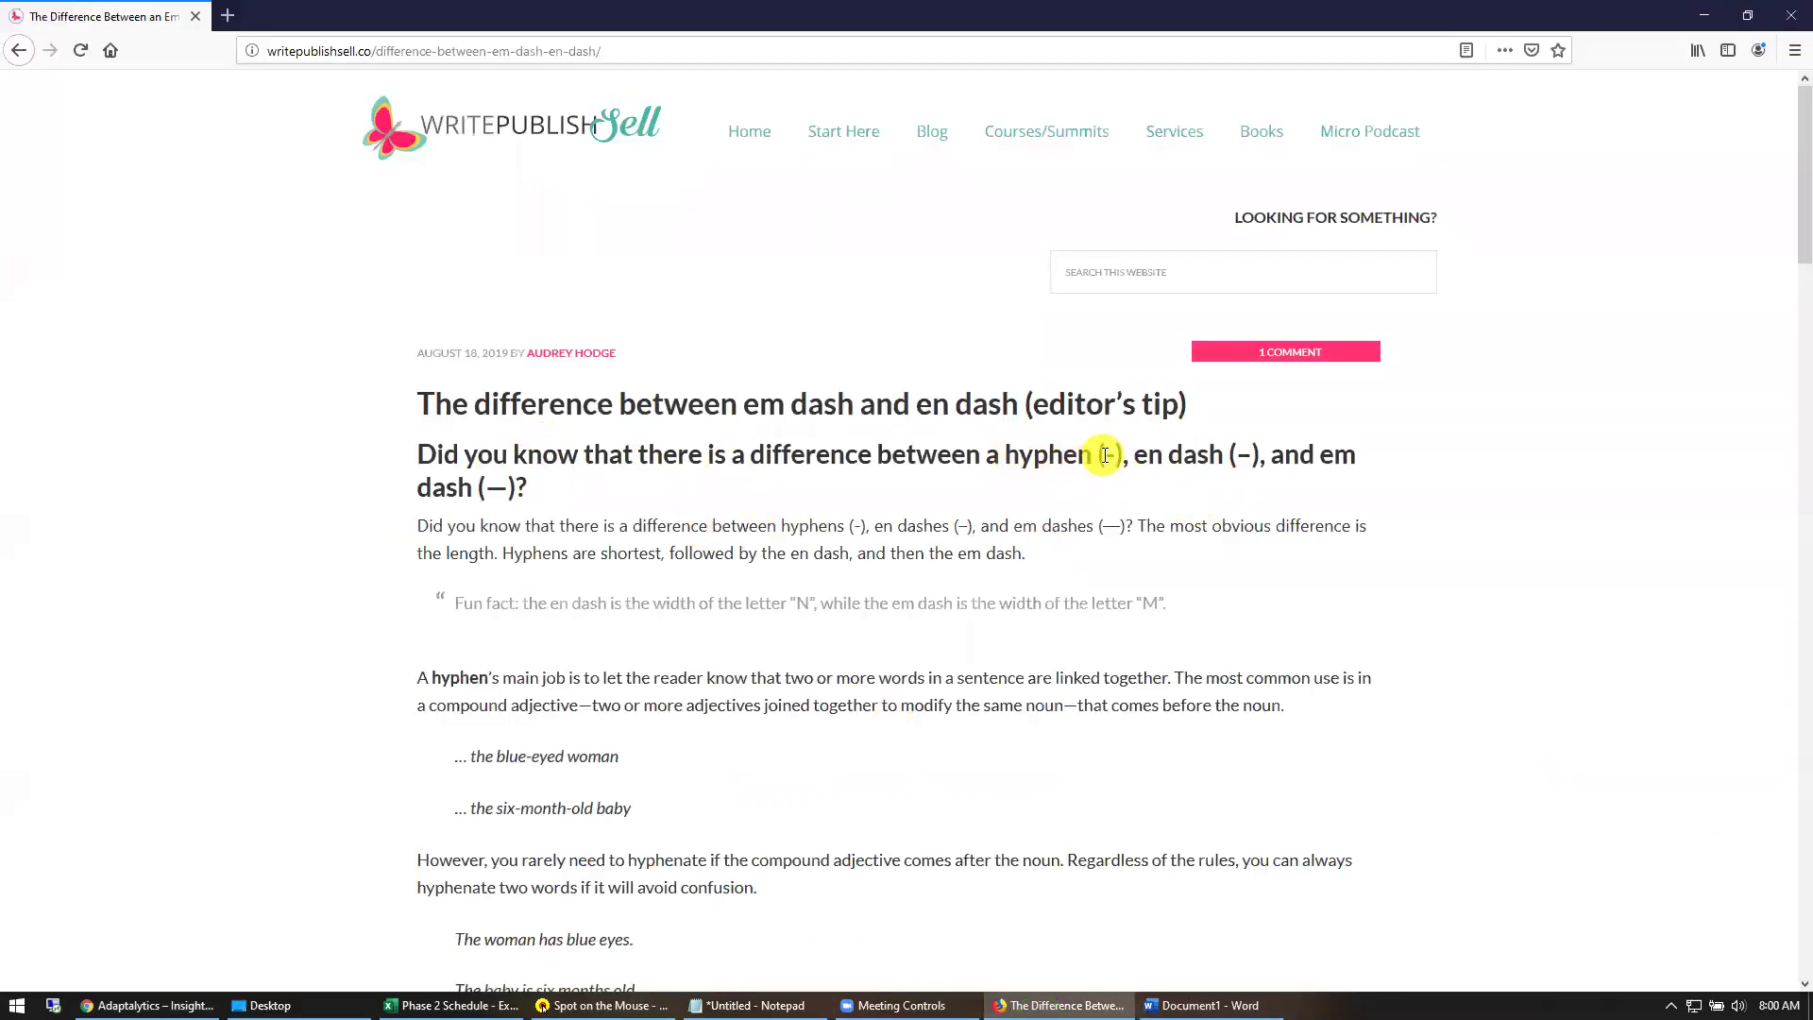
{"action": "left_click_drag", "start_coordinate": [1101, 455], "coordinate": [1116, 455]}
{"action": "left_click", "coordinate": [1150, 457]}
{"action": "left_click_drag", "start_coordinate": [1198, 470], "coordinate": [499, 498]}
{"action": "left_click", "coordinate": [547, 498]}
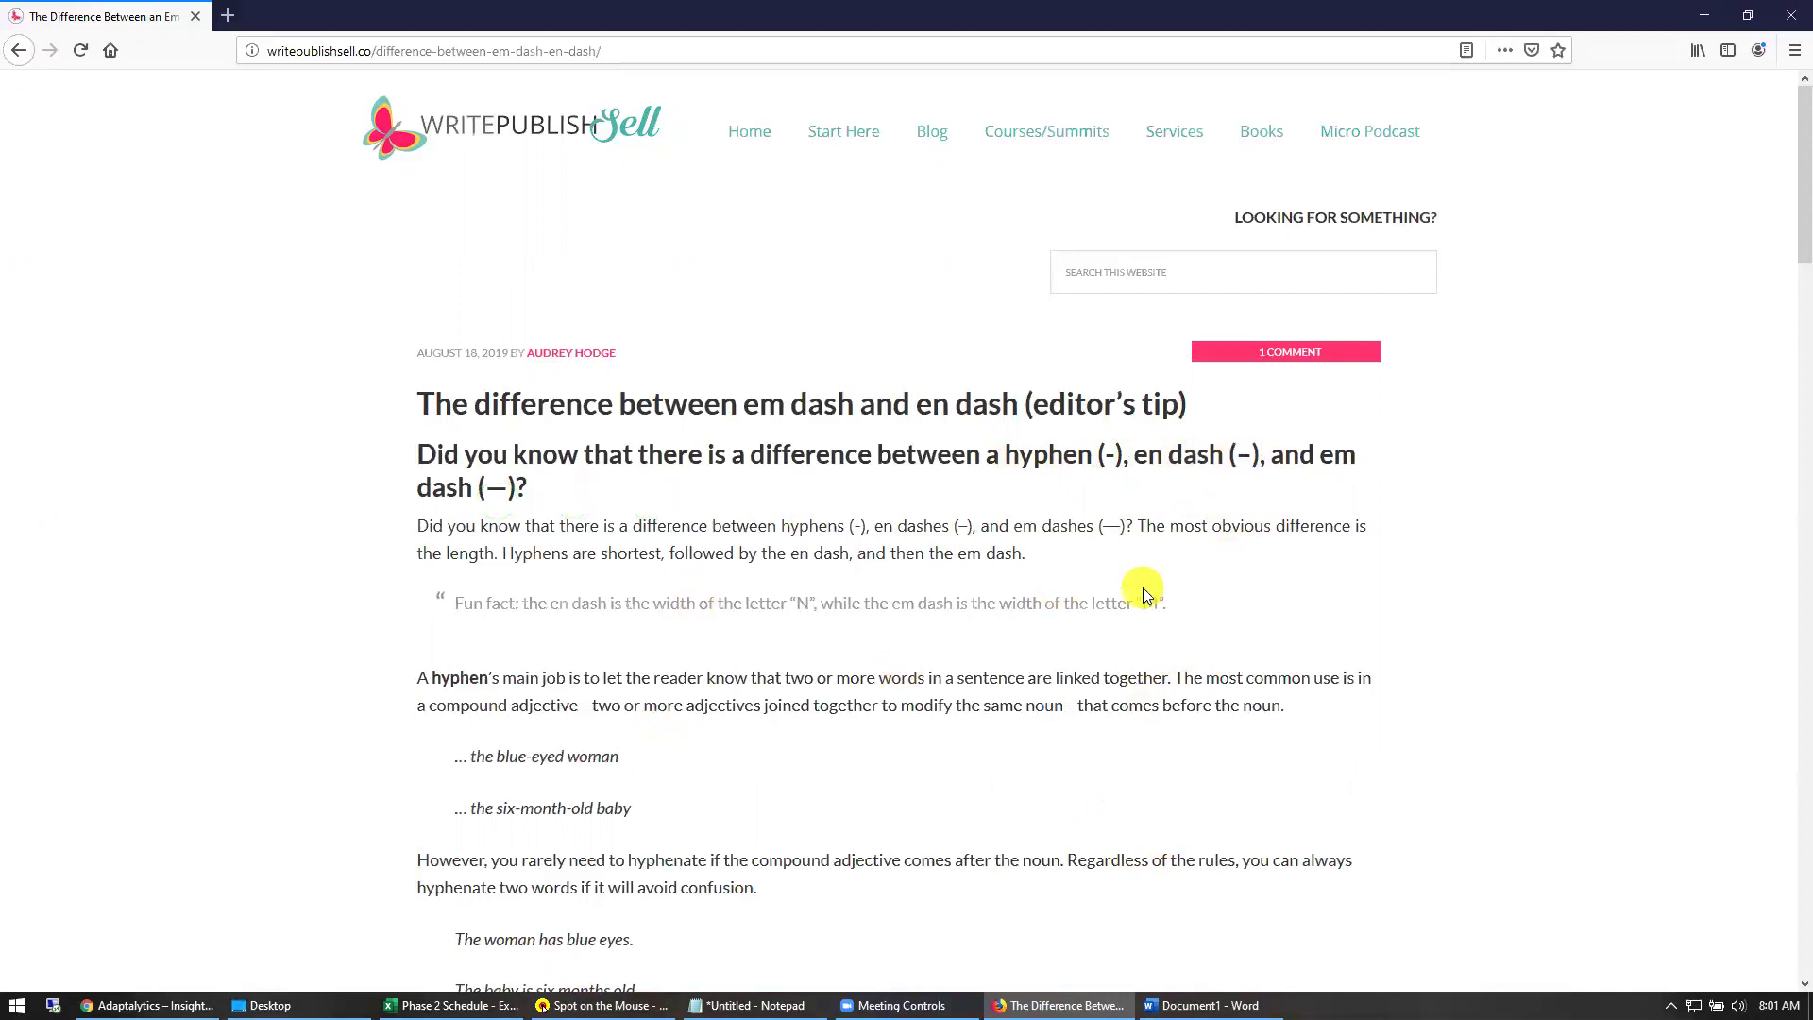
{"action": "left_click", "coordinate": [1246, 455]}
{"action": "double_click", "coordinate": [1152, 455]}
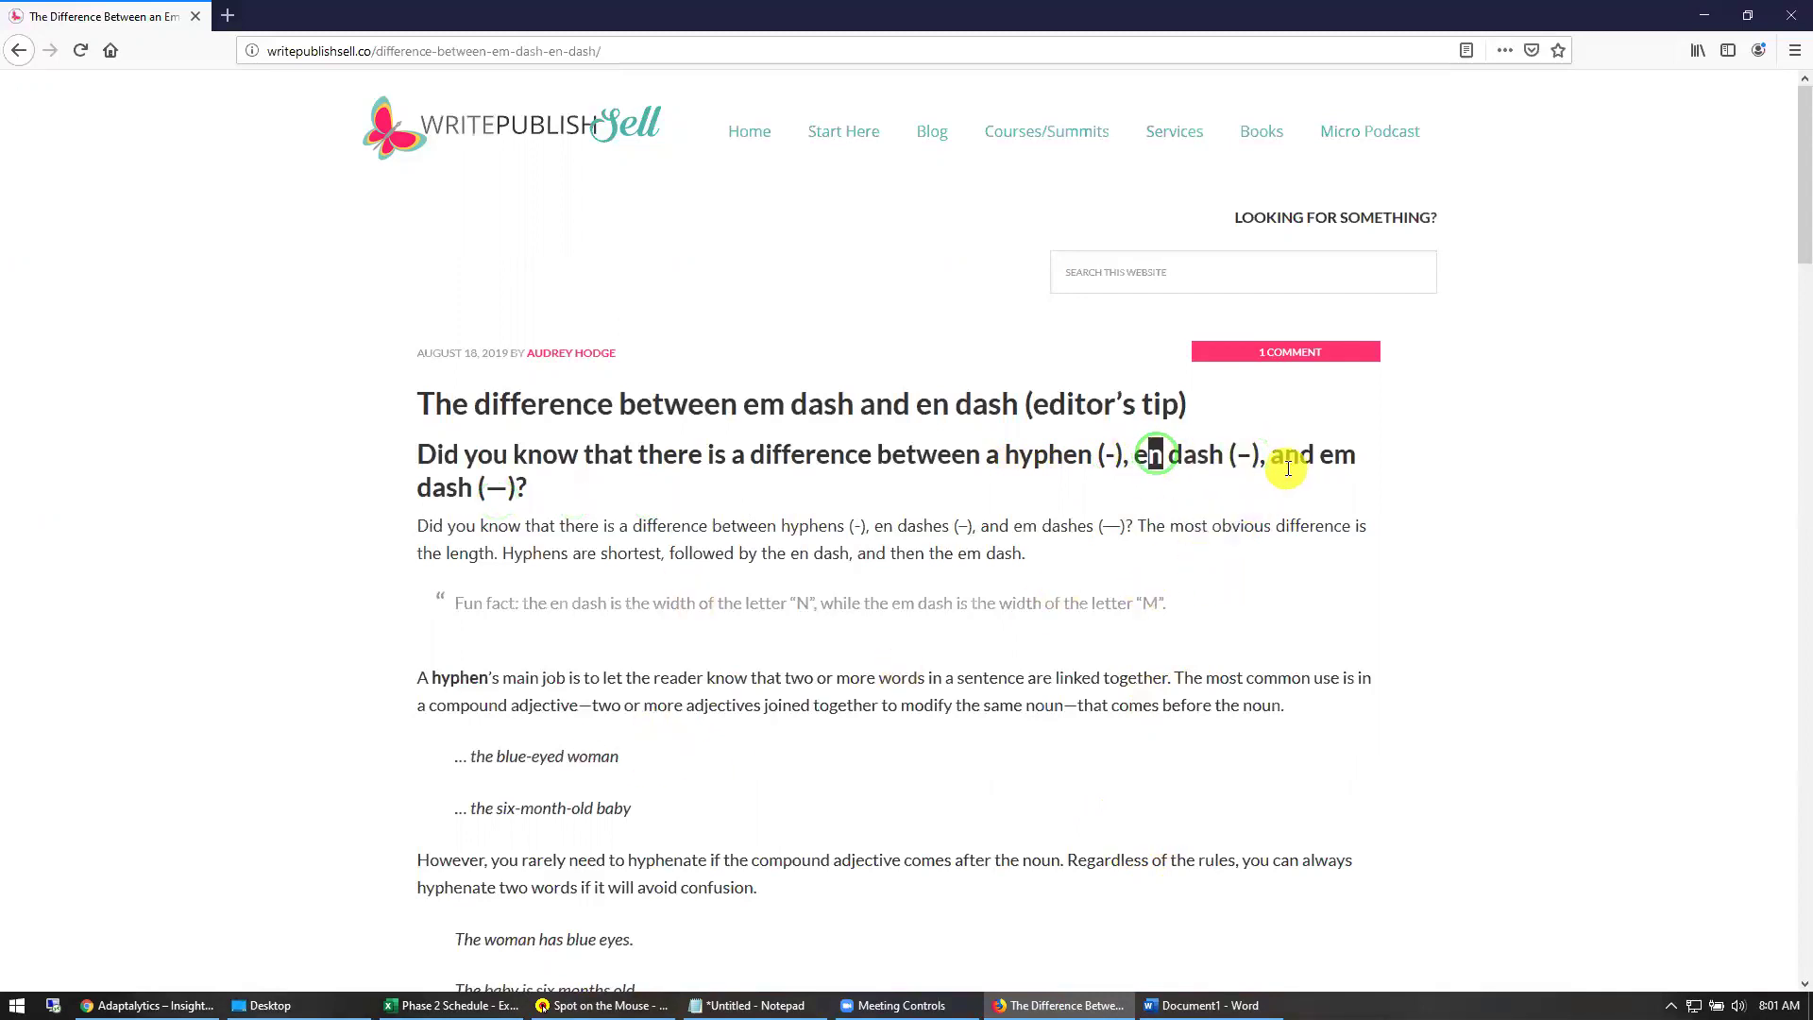
{"action": "double_click", "coordinate": [496, 487]}
{"action": "double_click", "coordinate": [1336, 456]}
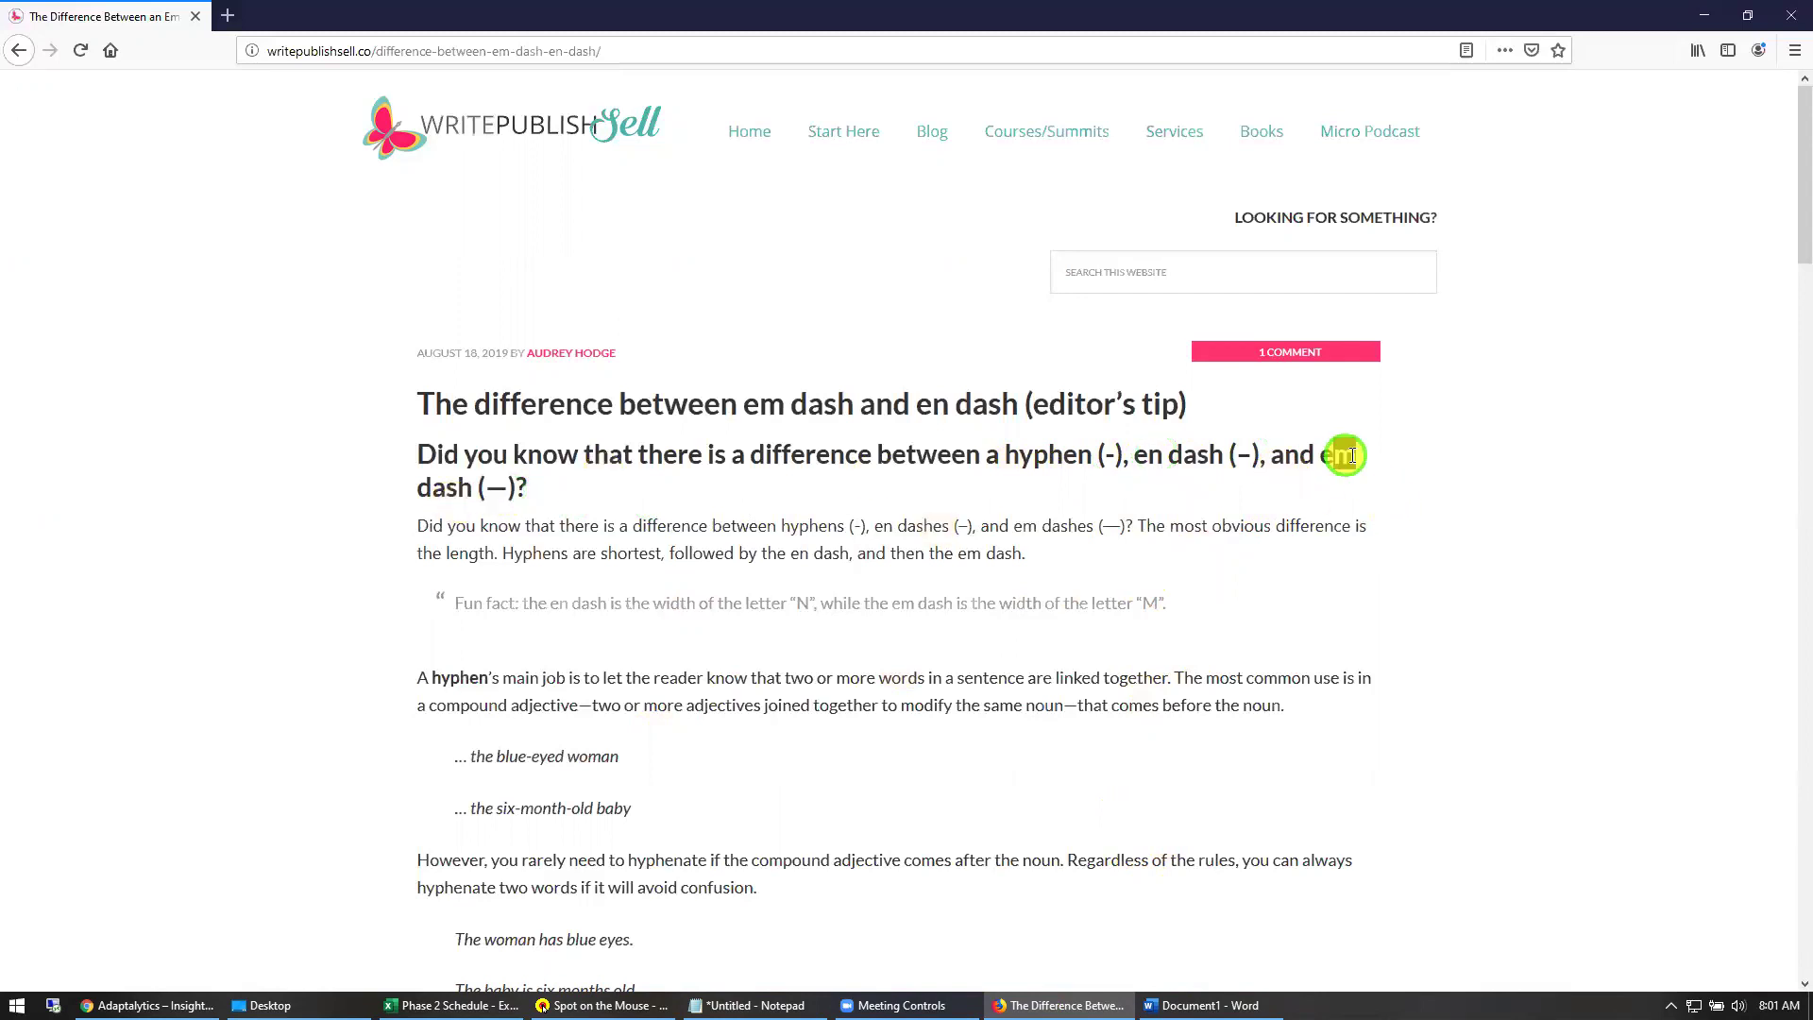
- Type 'Phase I - Whatever' as the first line of the blank Word document
{"action": "left_click", "coordinate": [1206, 1005]}
{"action": "left_click", "coordinate": [597, 484]}
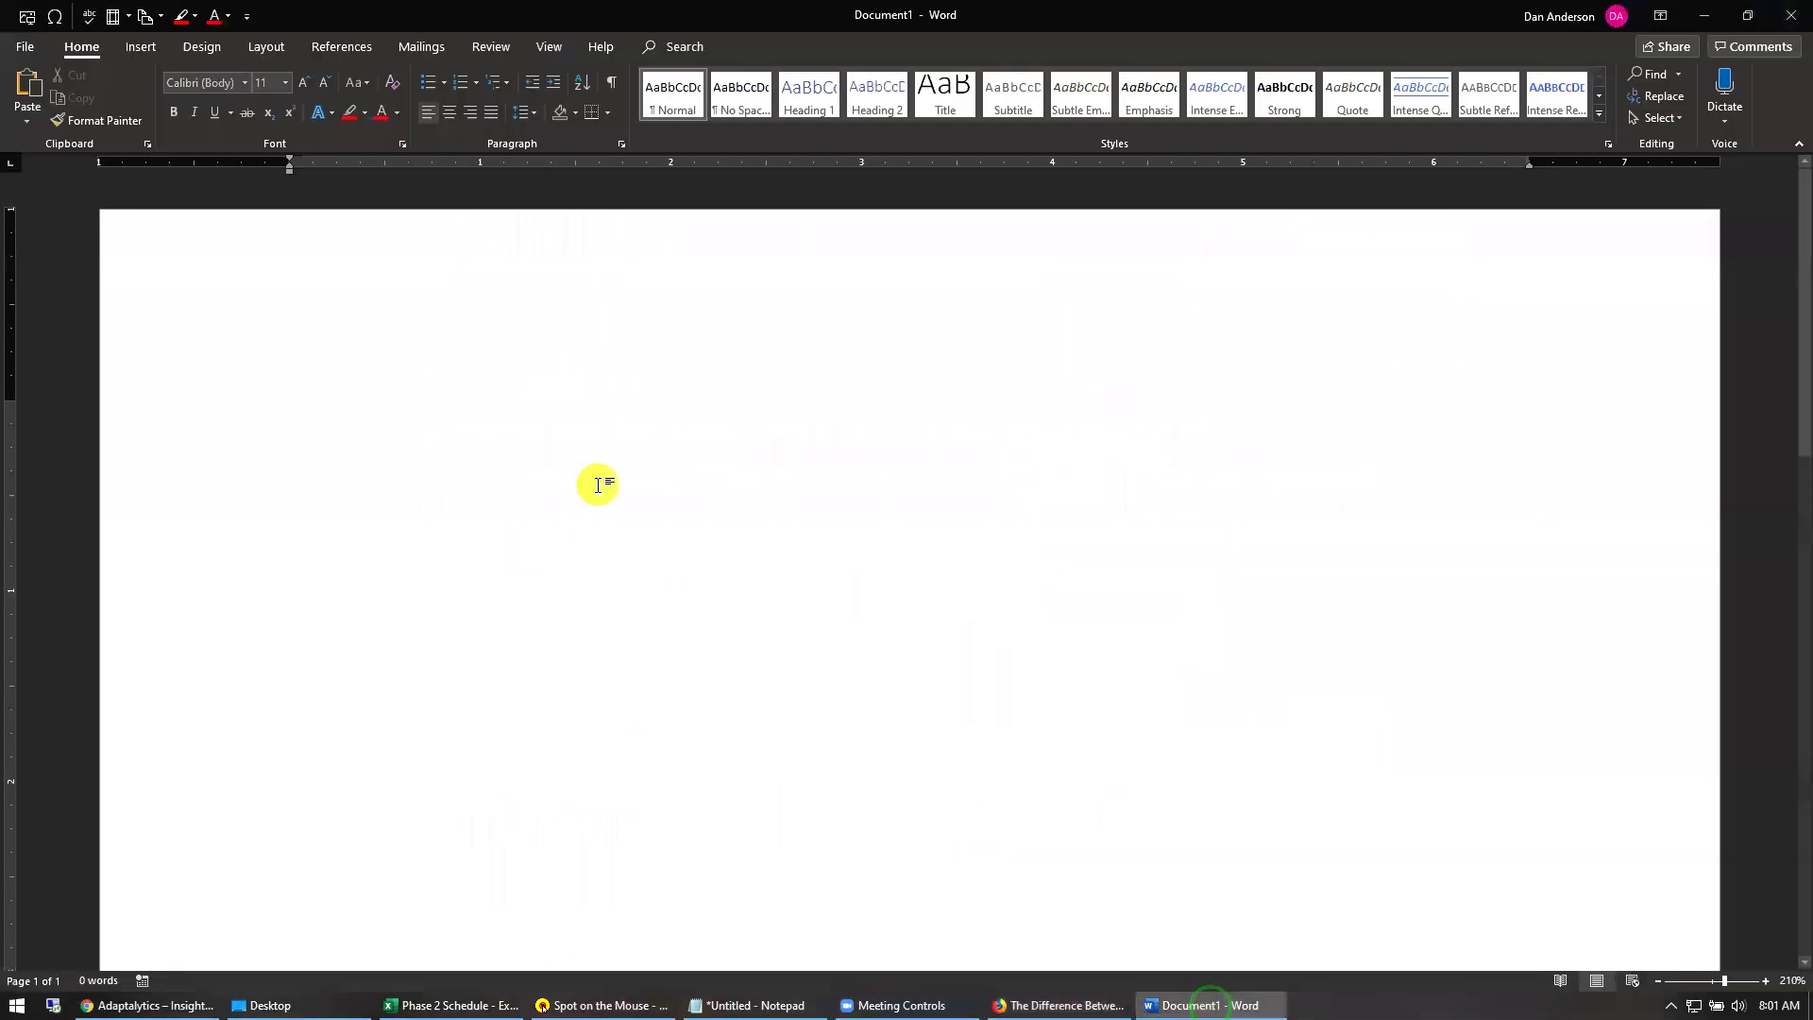
{"action": "key", "text": "shift"}
{"action": "type", "text": "Phase"}
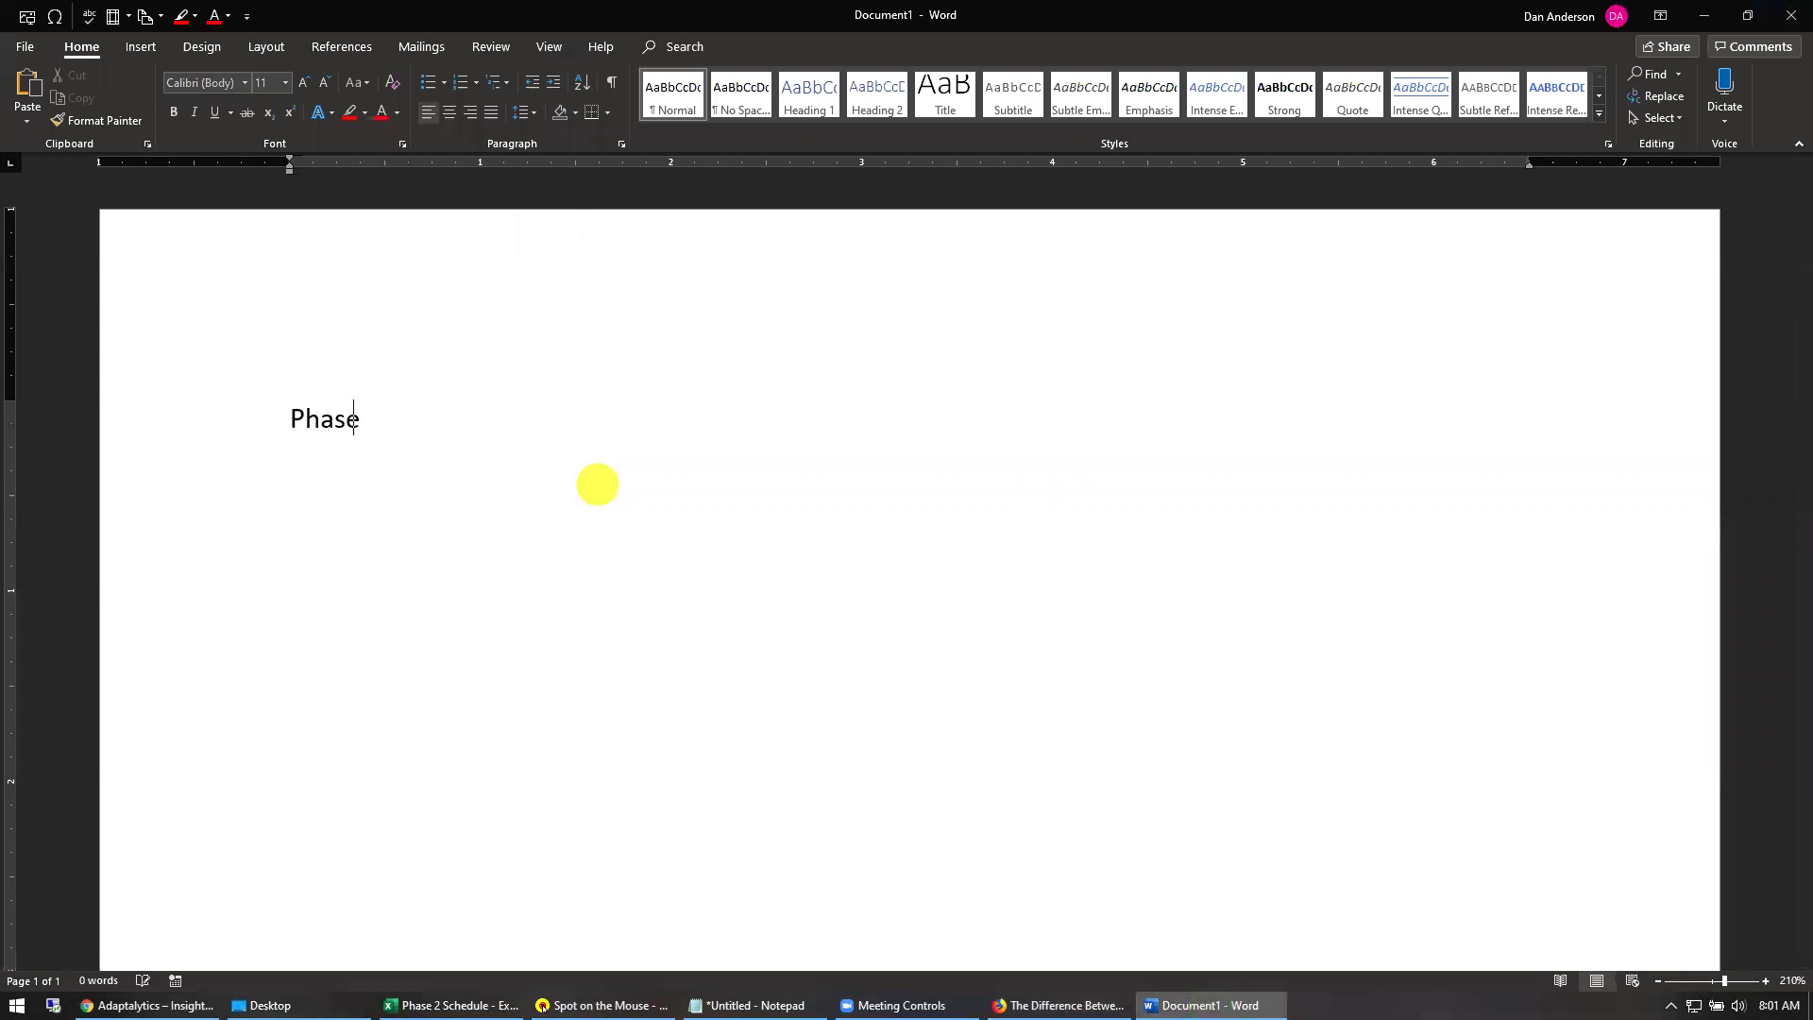
{"action": "type", "text": " i"}
{"action": "type", "text": "- "}
{"action": "type", "text": "Wh"}
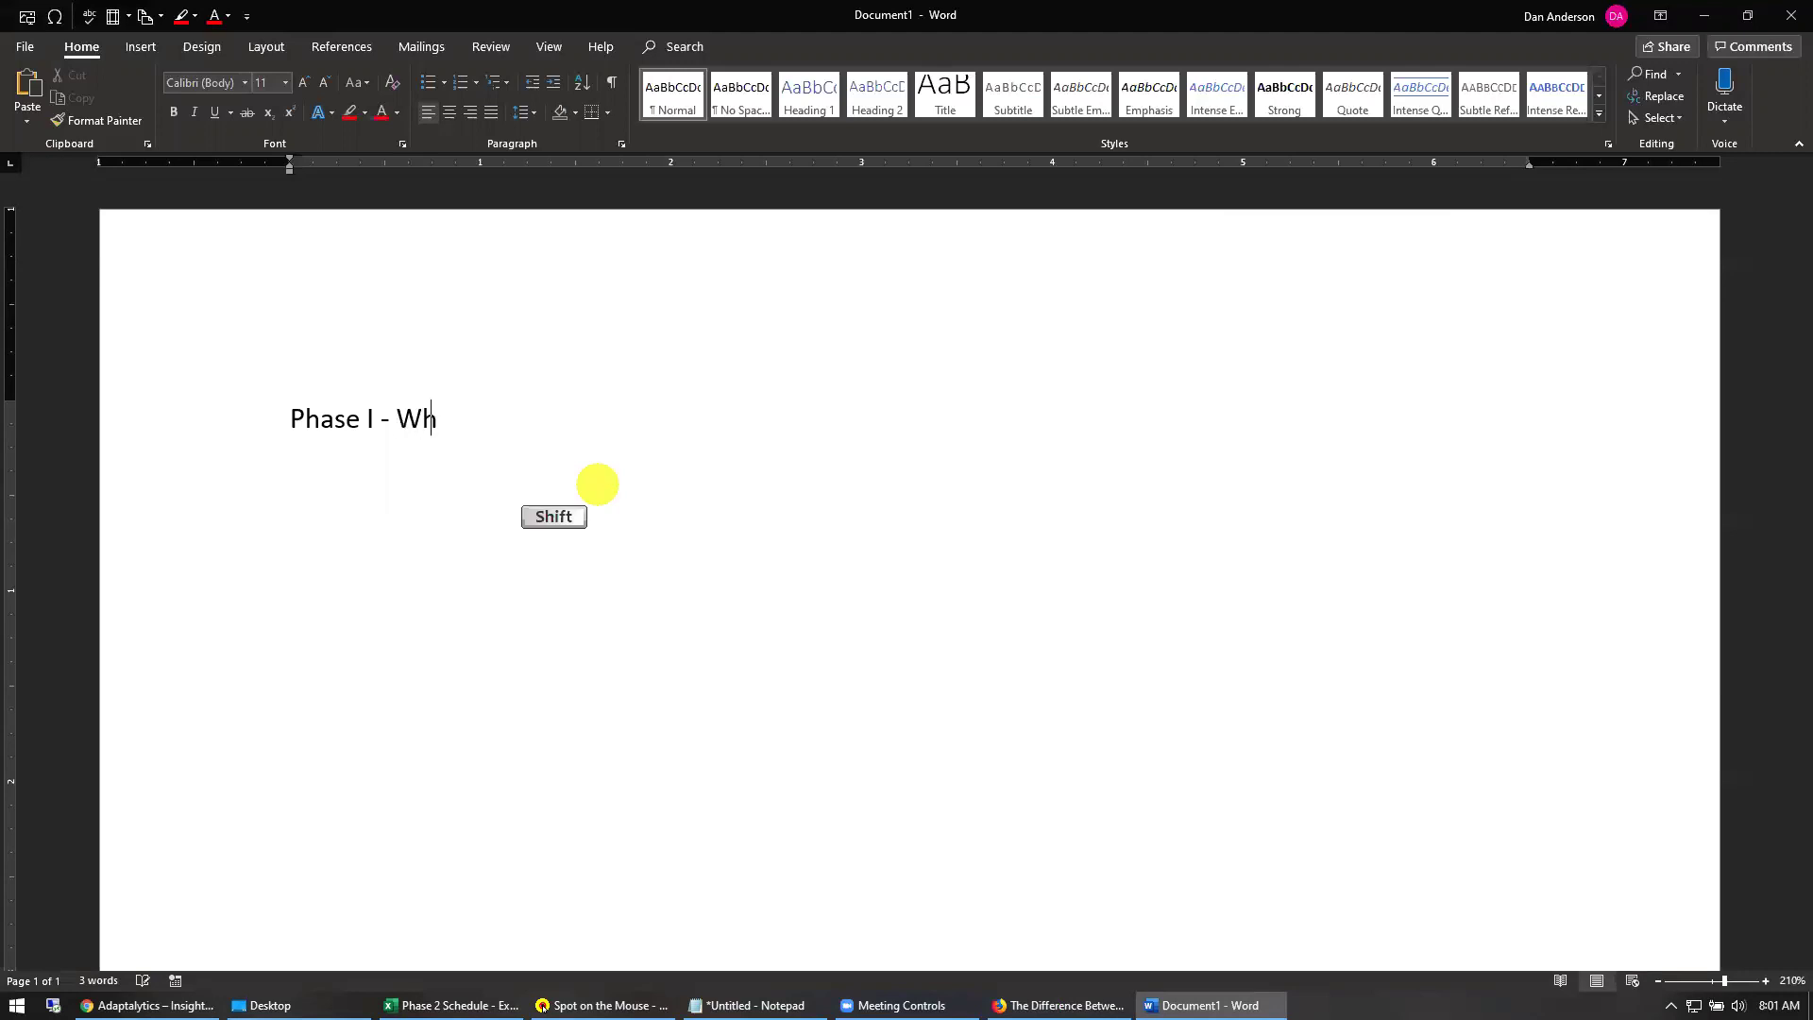
{"action": "type", "text": "atever"}
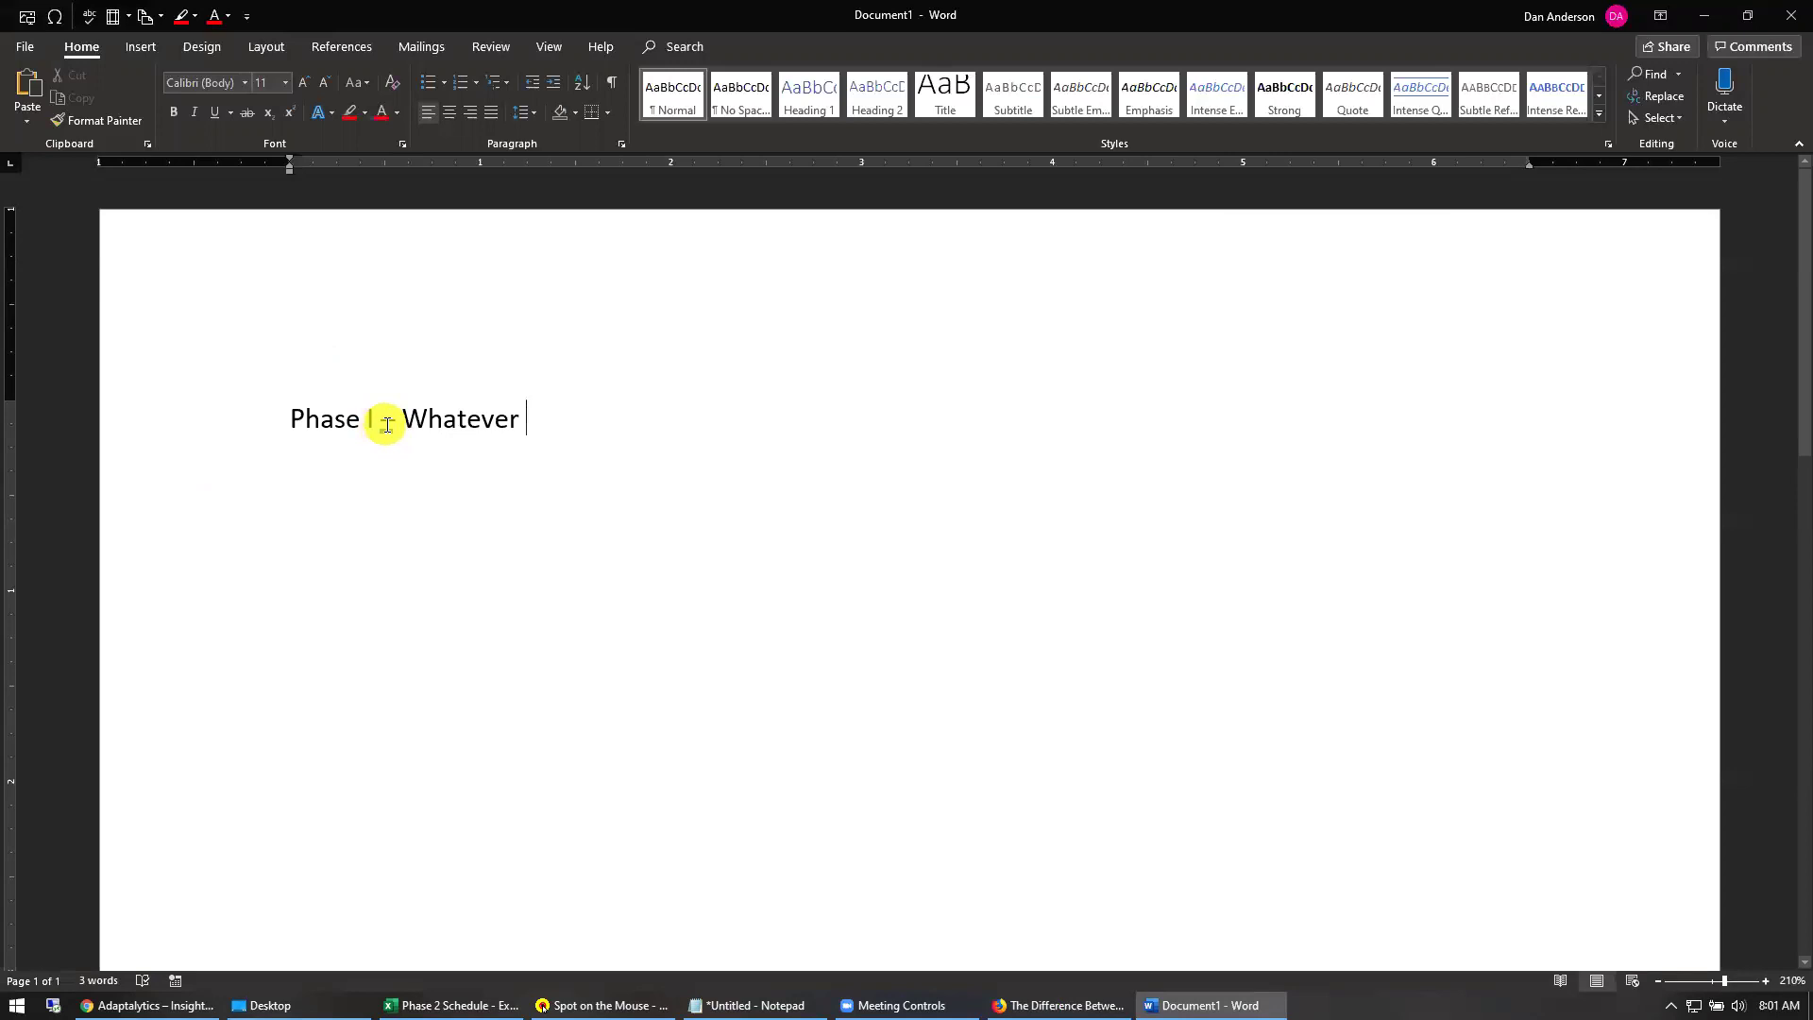
- Back in Excel, enter a plain hyphen in header cell H5
{"action": "left_click", "coordinate": [453, 1005]}
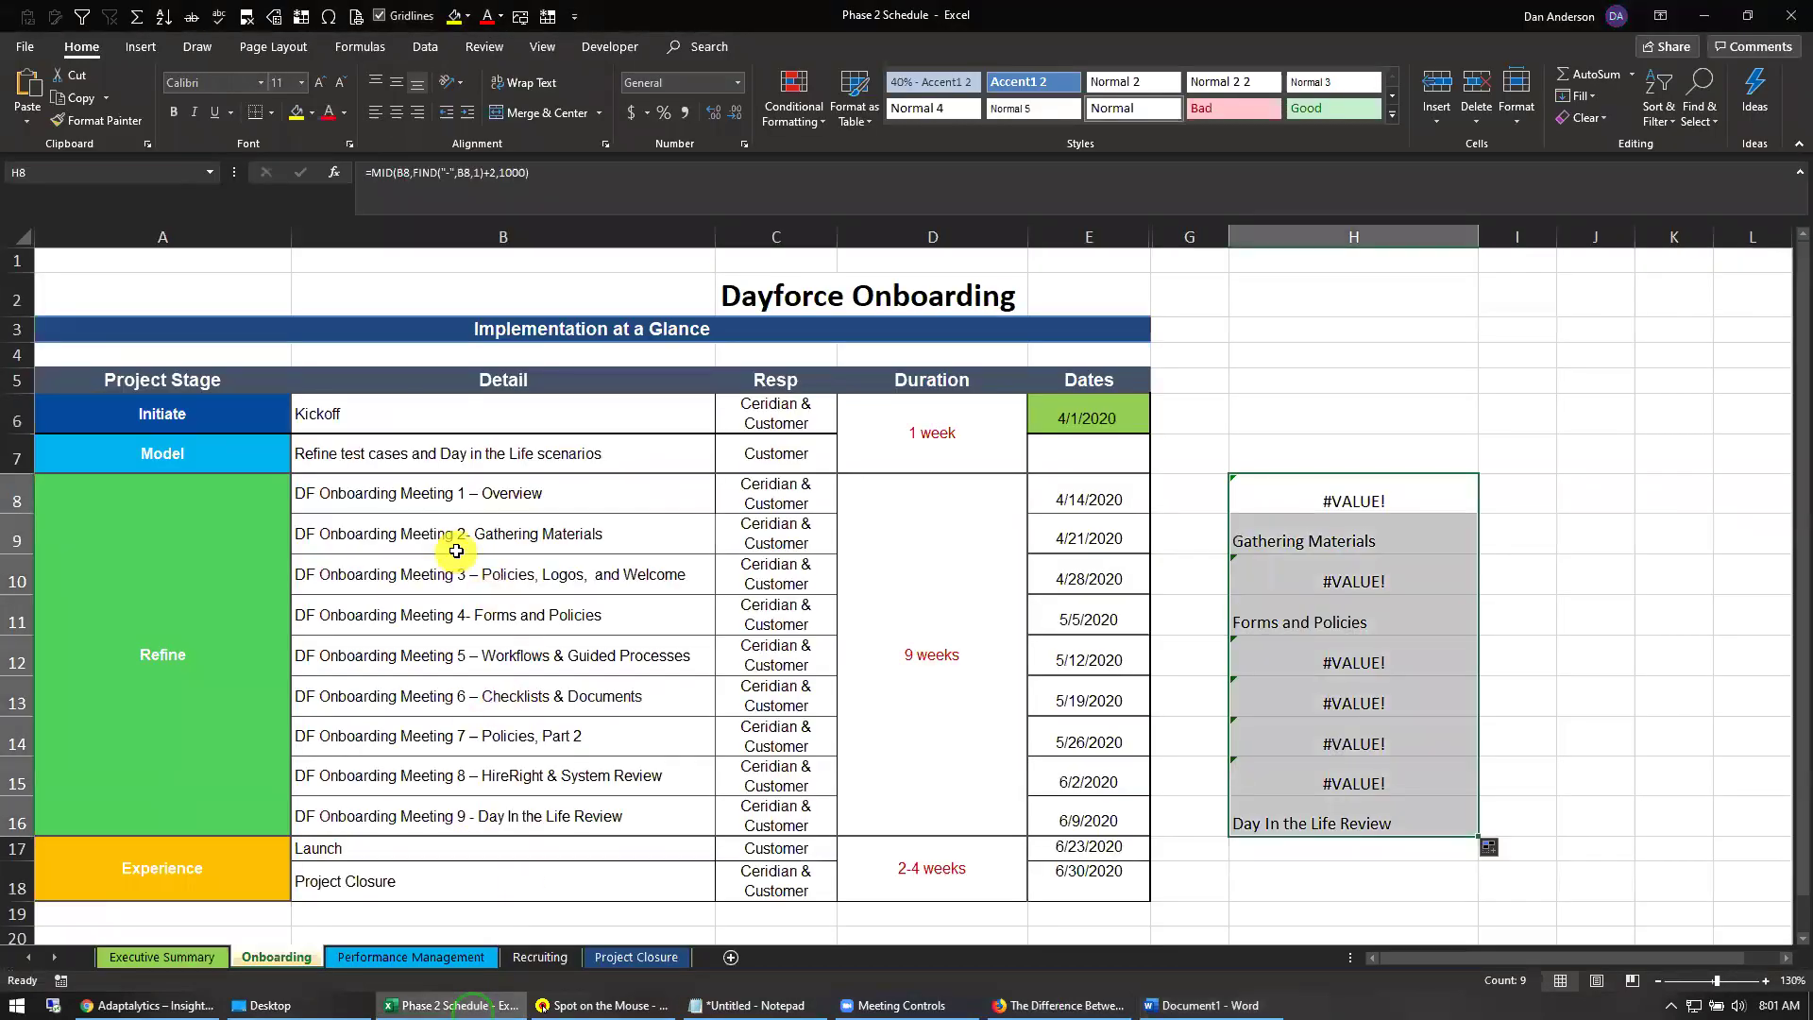
{"action": "key", "text": "ctrl+Home"}
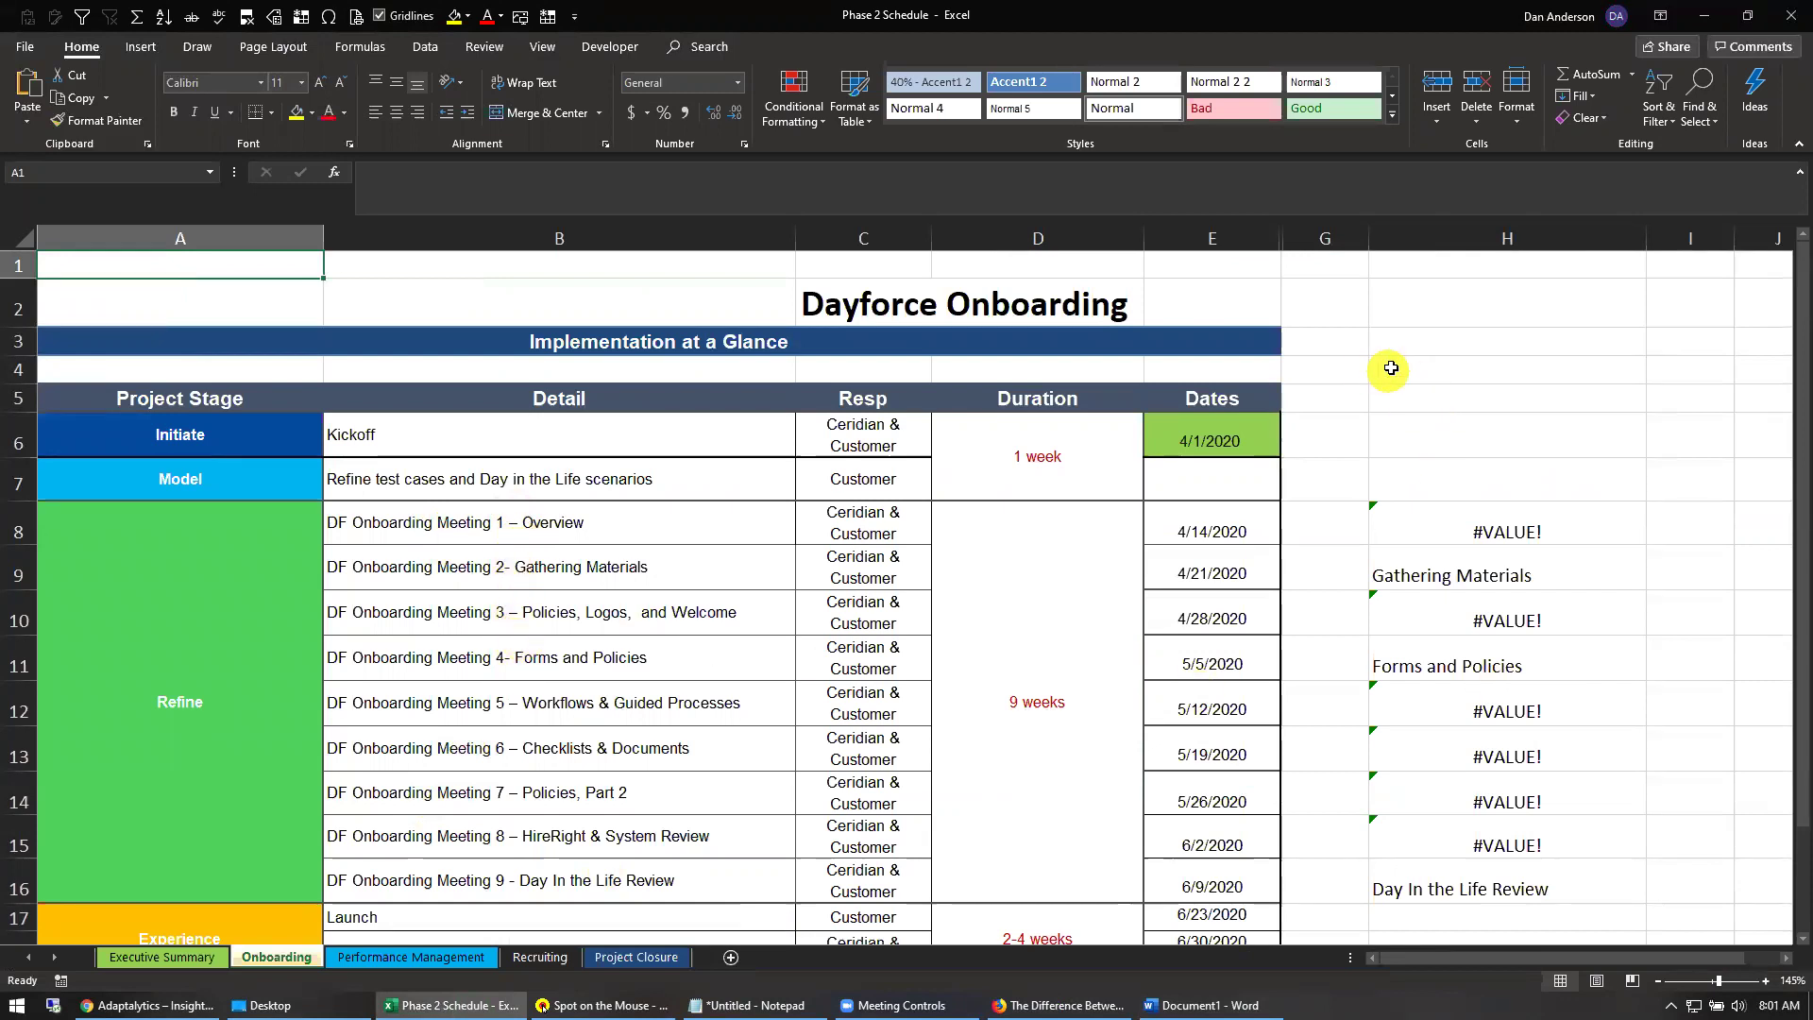
{"action": "left_click", "coordinate": [1786, 957]}
{"action": "left_click", "coordinate": [1785, 958]}
{"action": "left_click", "coordinate": [752, 407]}
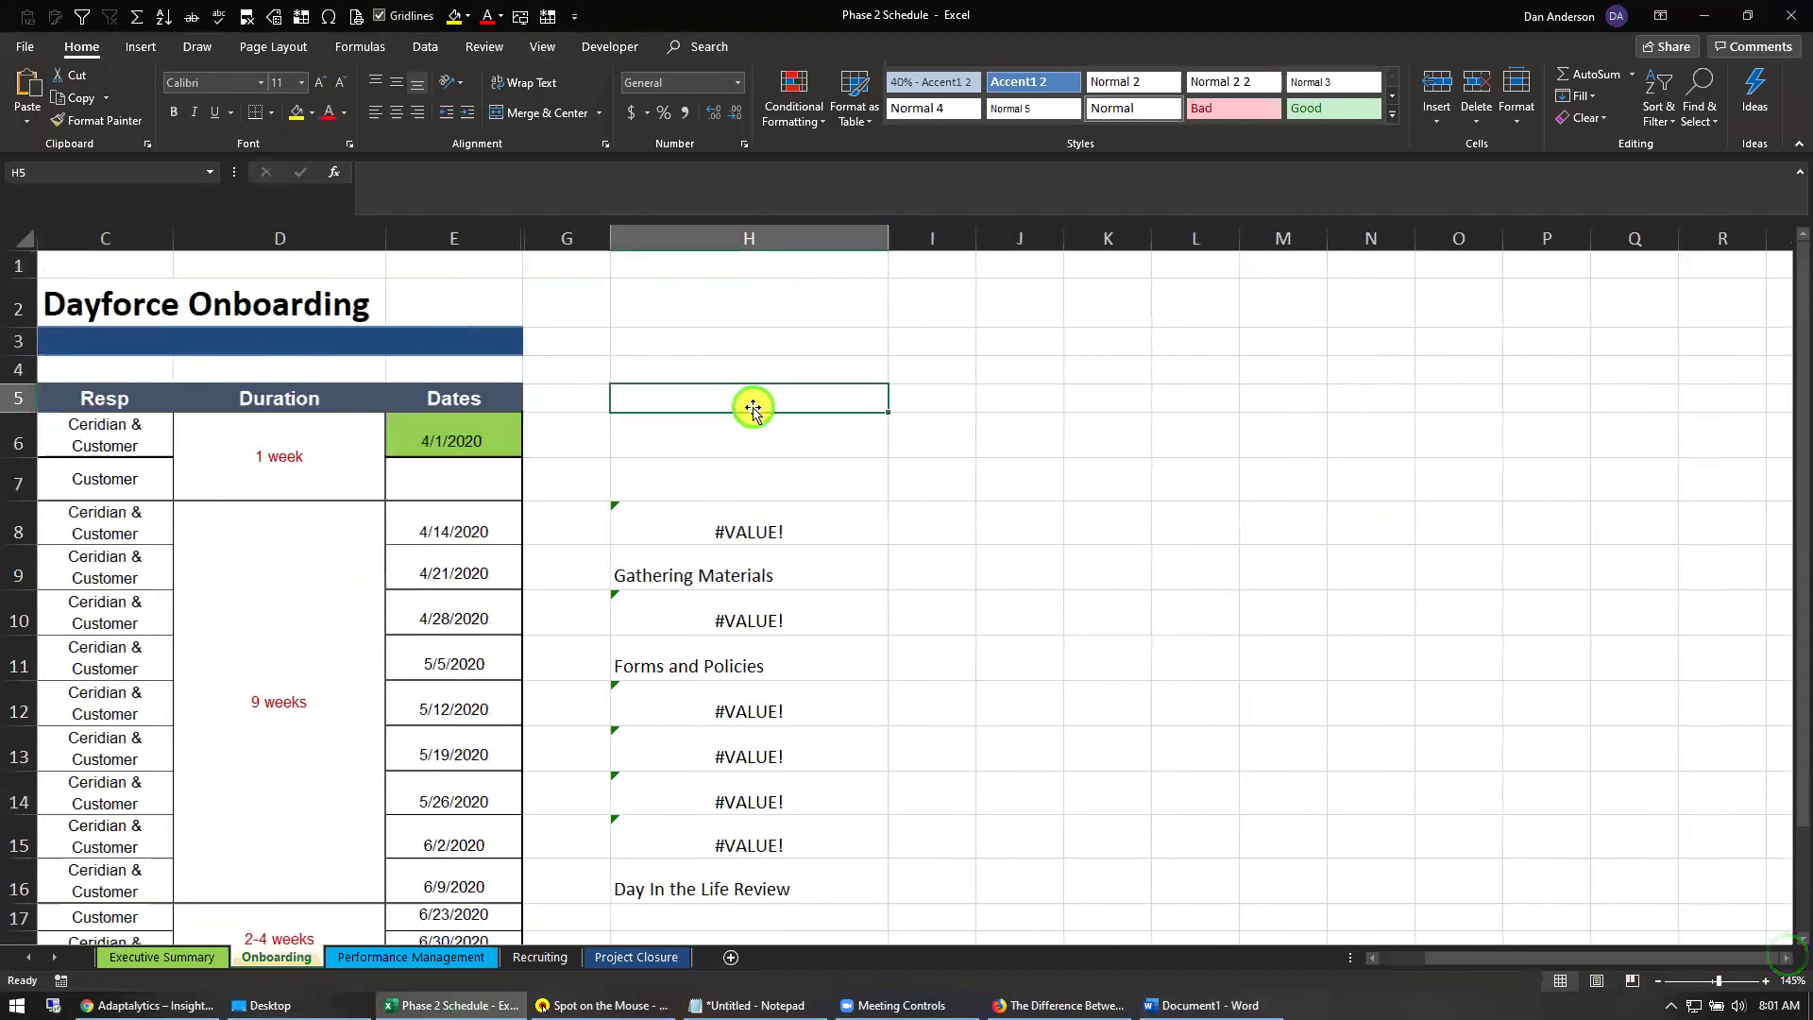
{"action": "type", "text": "="}
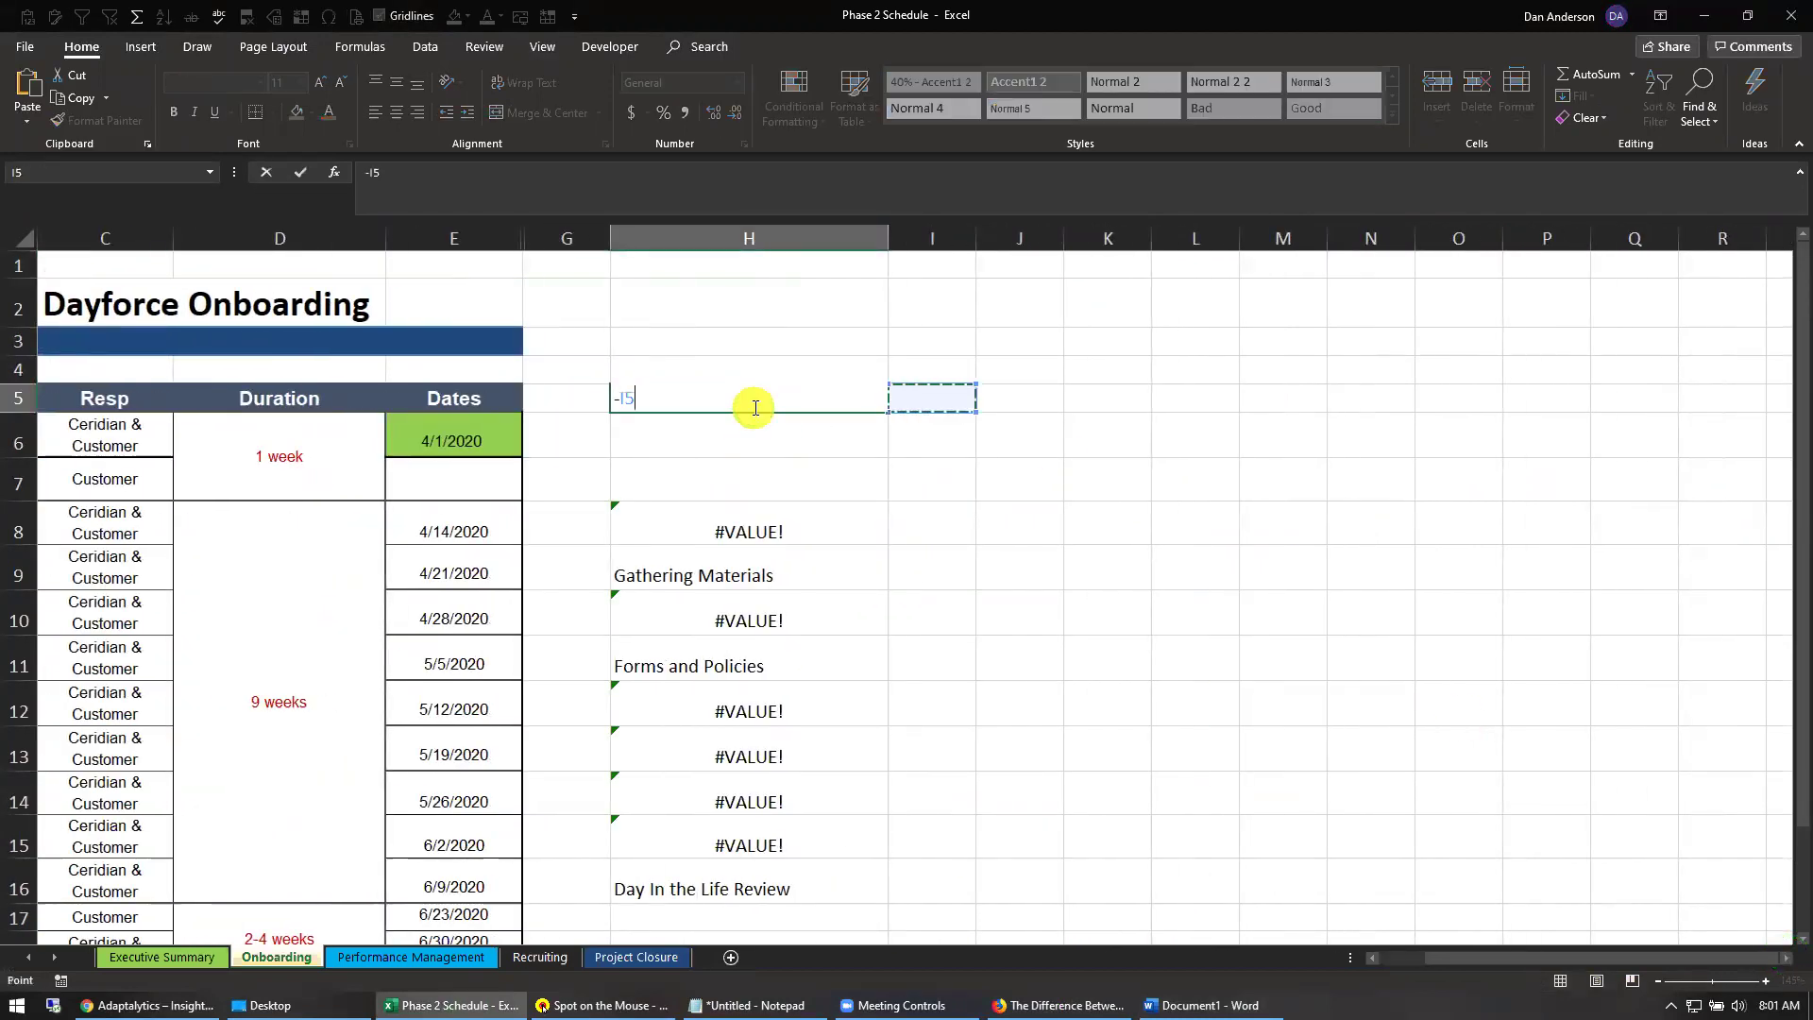
{"action": "key", "text": "Right"}
{"action": "key", "text": "Escape"}
{"action": "type", "text": "-"}
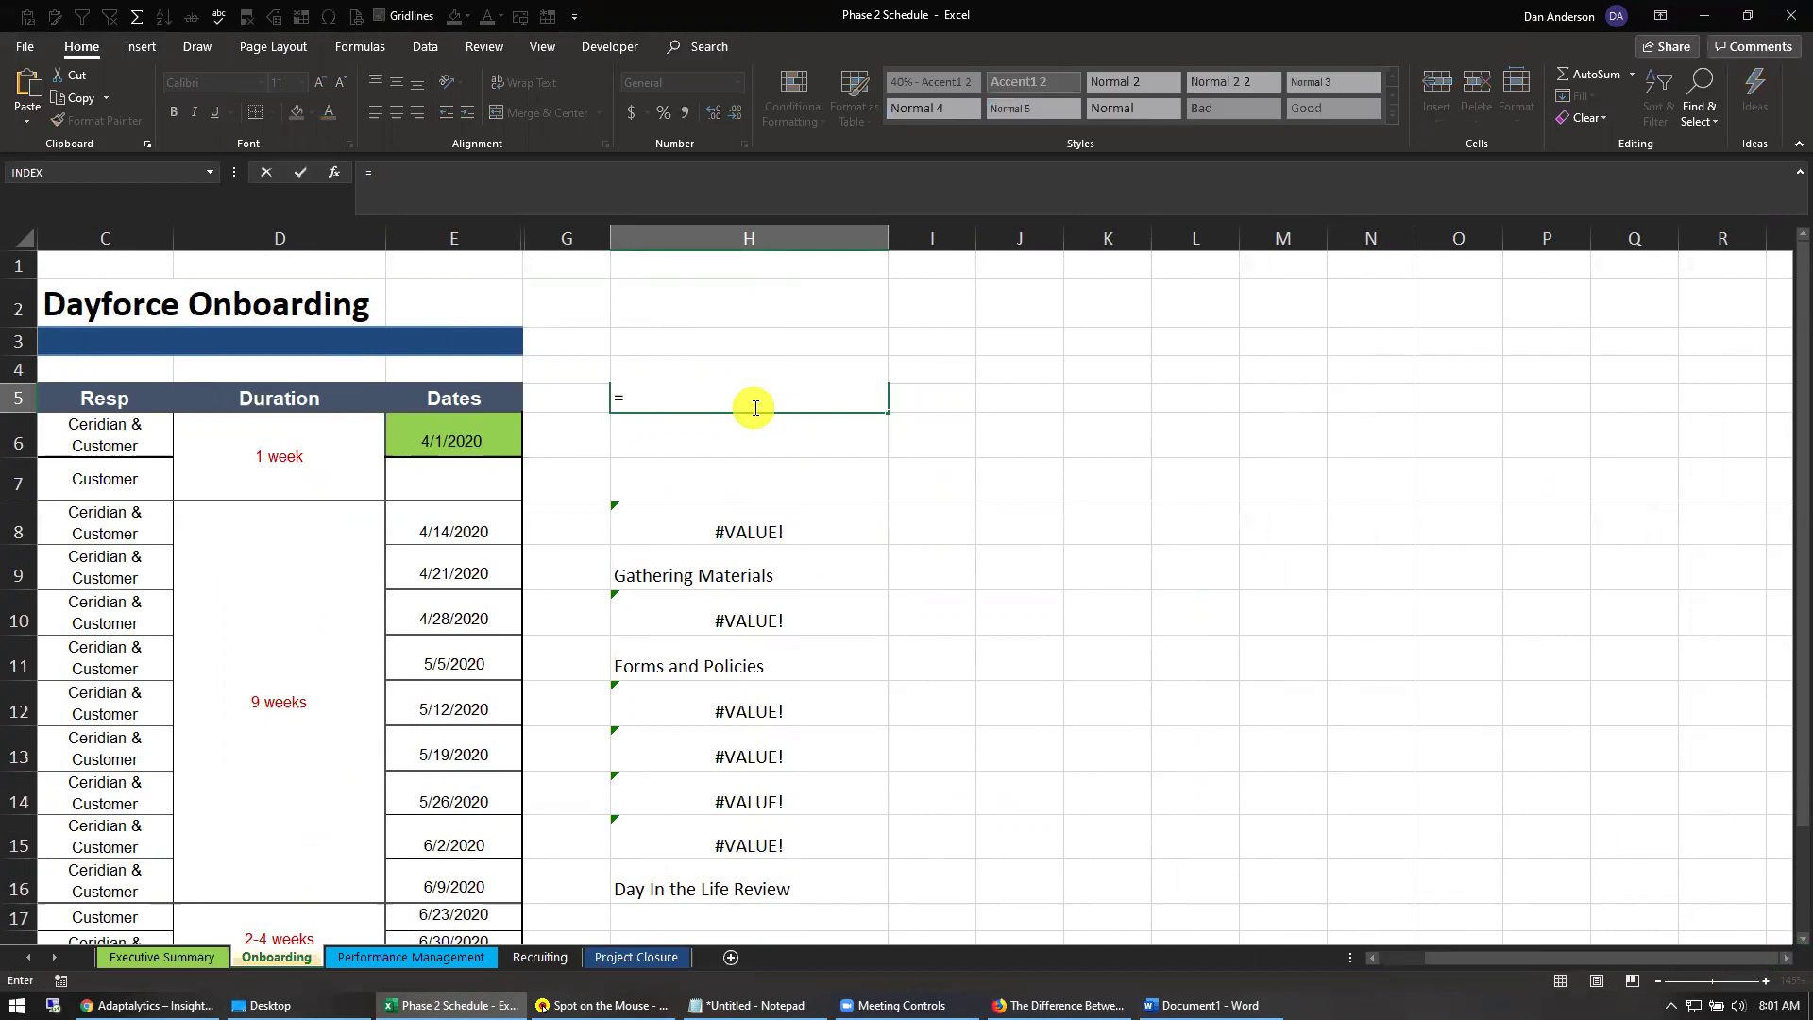
{"action": "key", "text": "Escape"}
{"action": "type", "text": "-"}
{"action": "key", "text": "Return"}
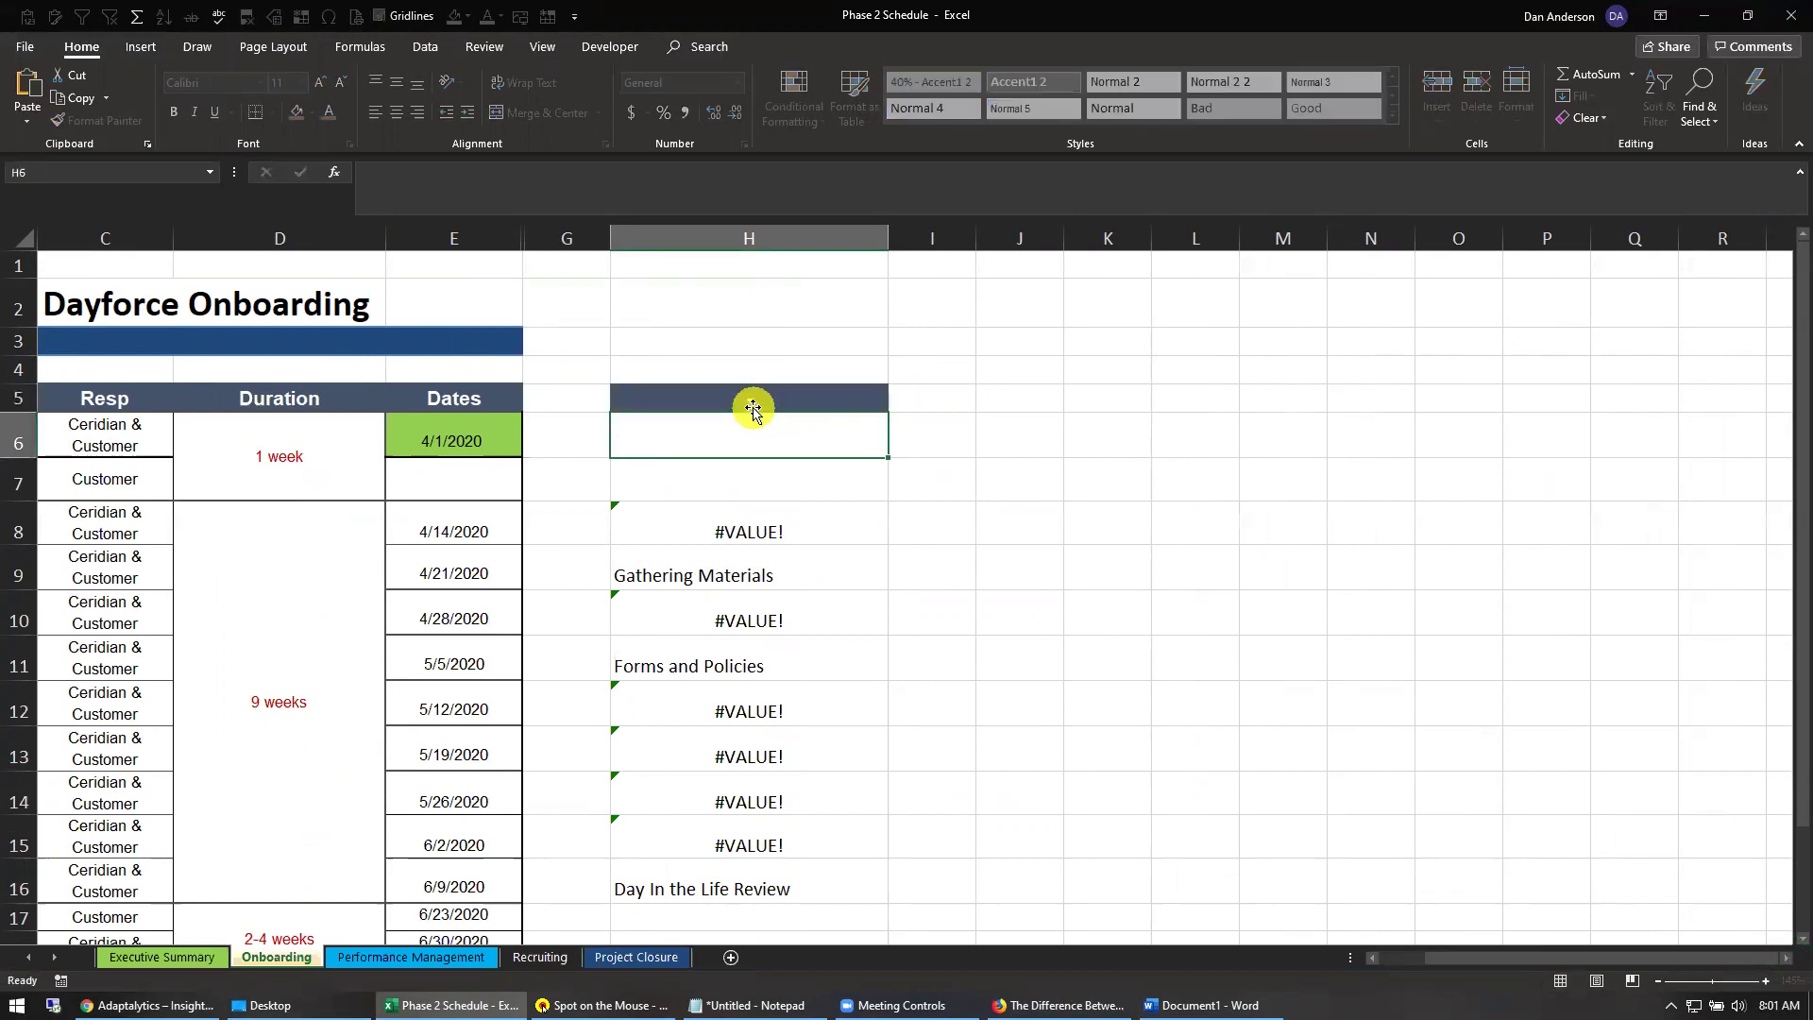
- Copy the H5 hyphen into cells I5 and J5
{"action": "left_click", "coordinate": [769, 395]}
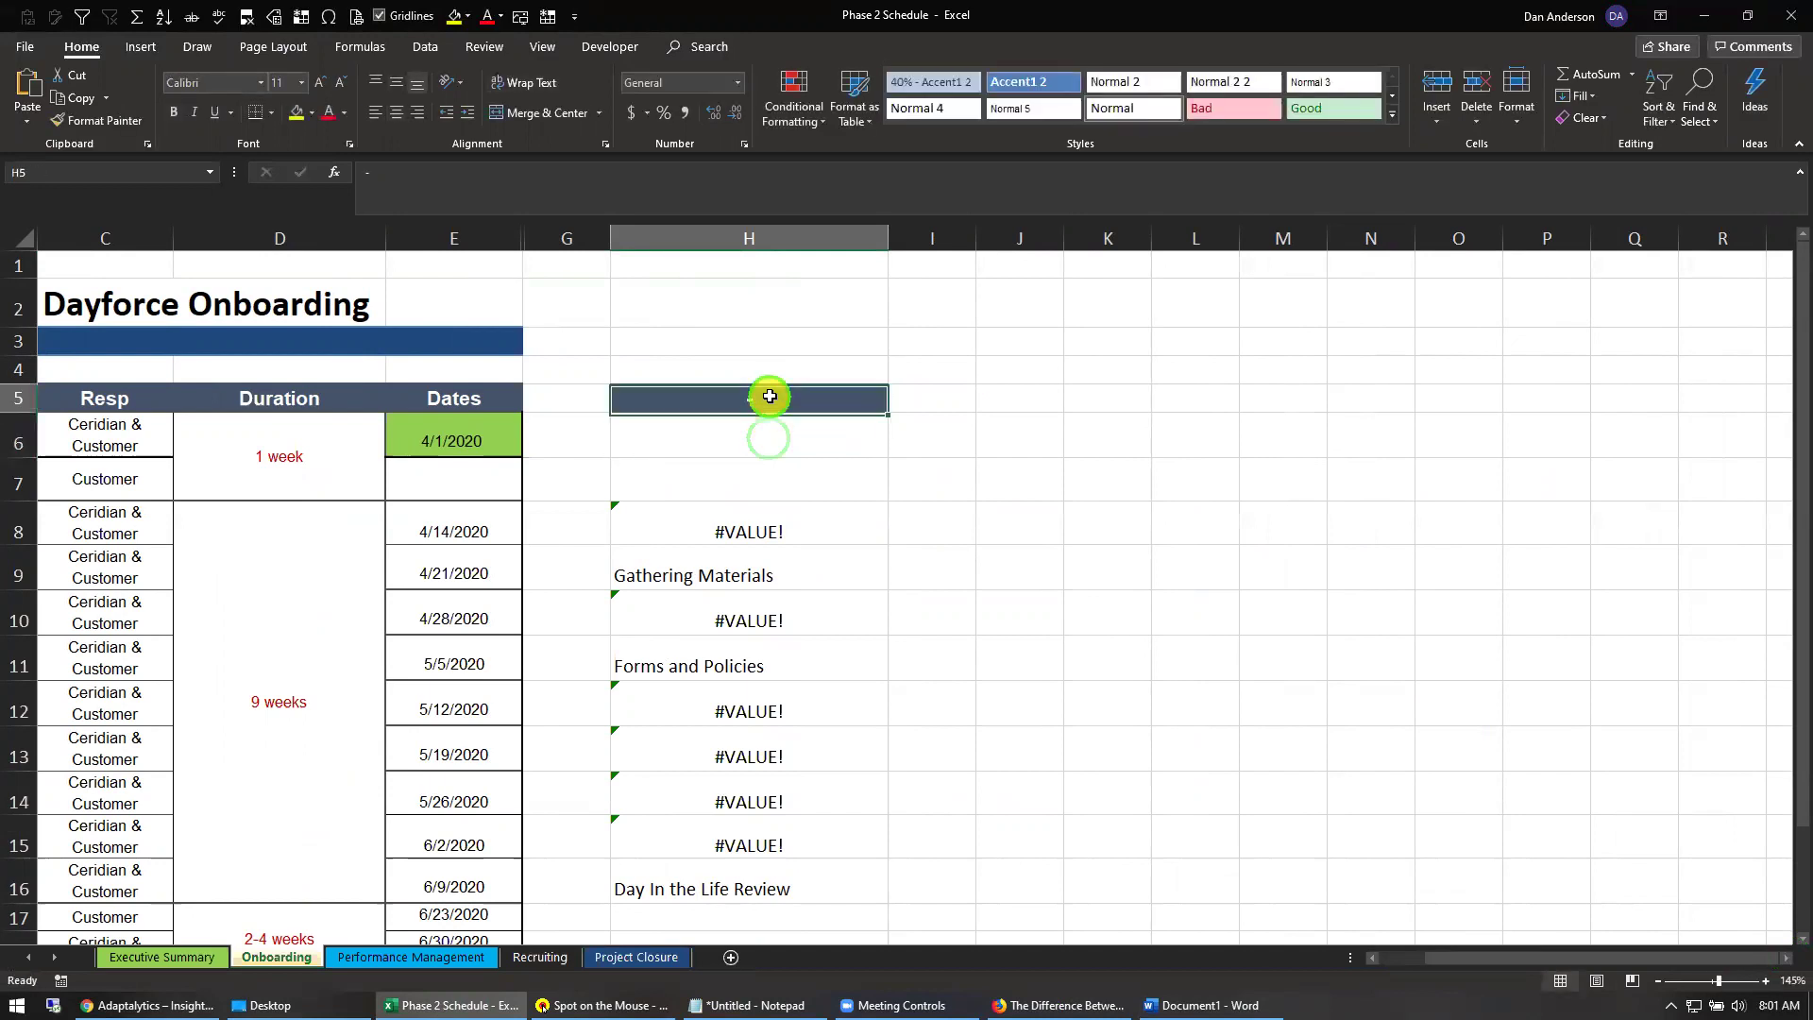
{"action": "key", "text": "ctrl+c"}
{"action": "left_click_drag", "start_coordinate": [930, 397], "coordinate": [982, 398]}
{"action": "key", "text": "Return"}
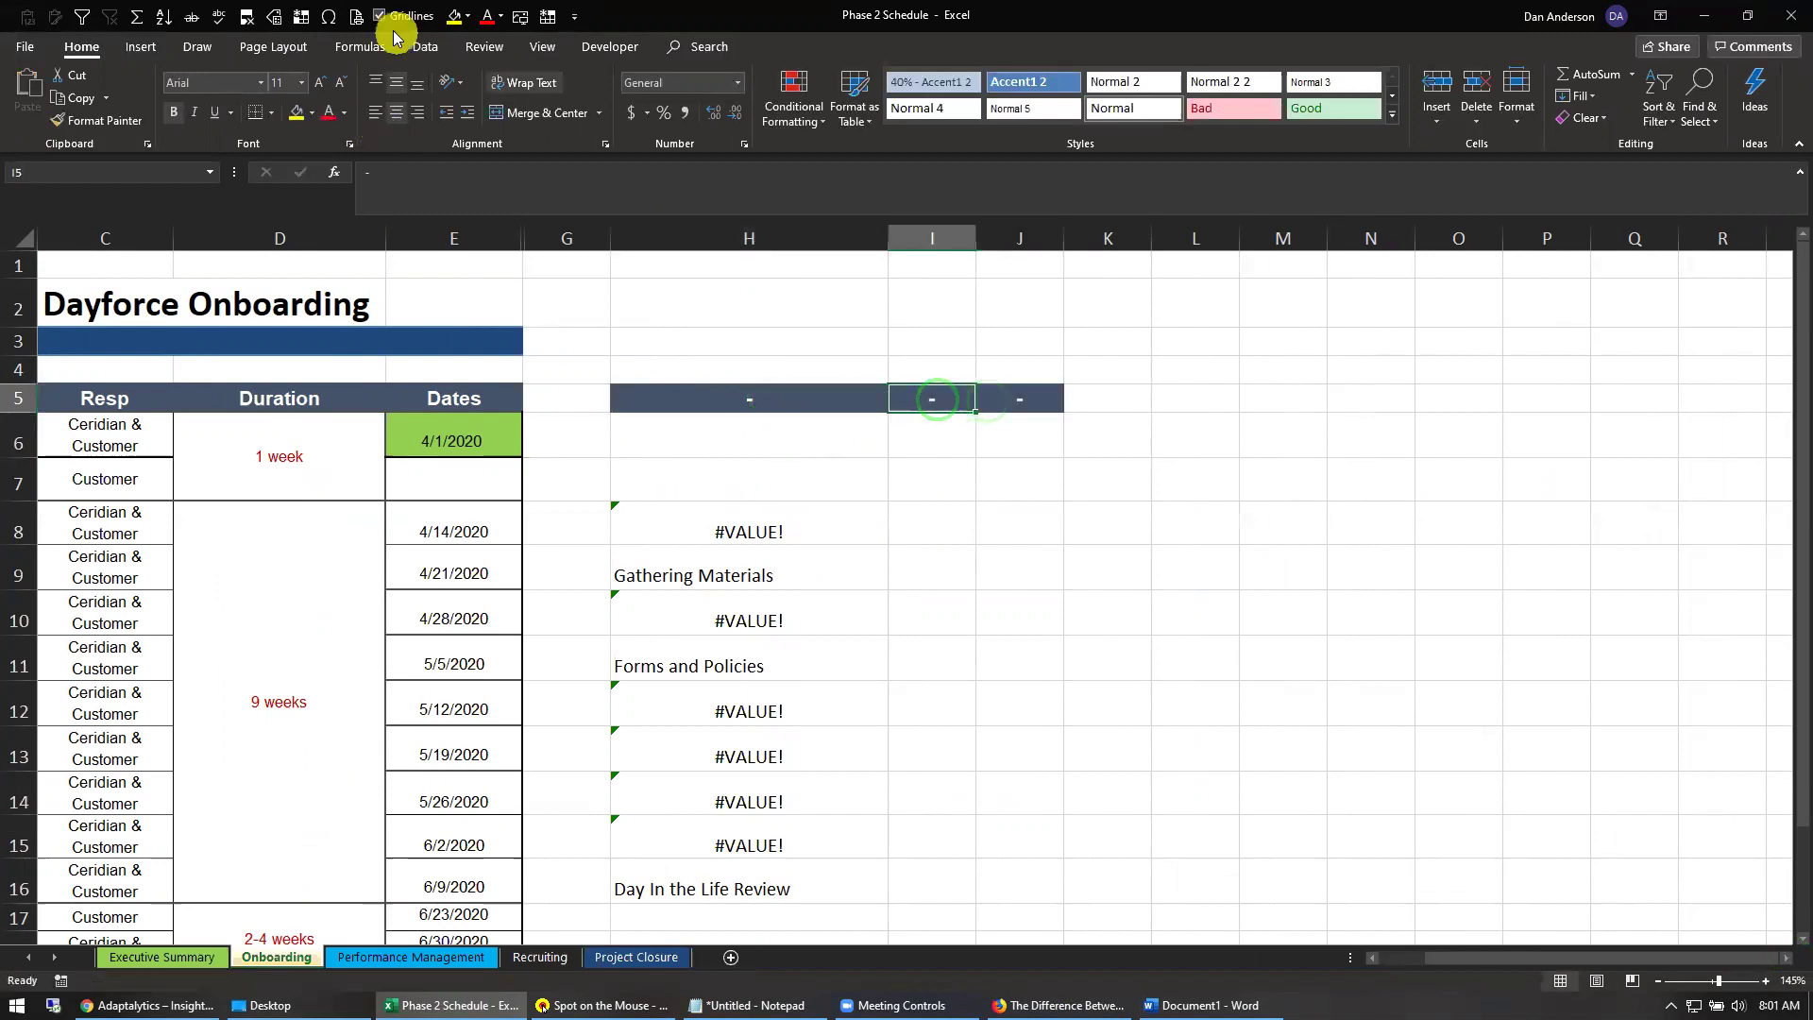
- Compare the hyphen (code 45) and en dash (code 150) in the Symbol dialog
{"action": "left_click", "coordinate": [329, 16]}
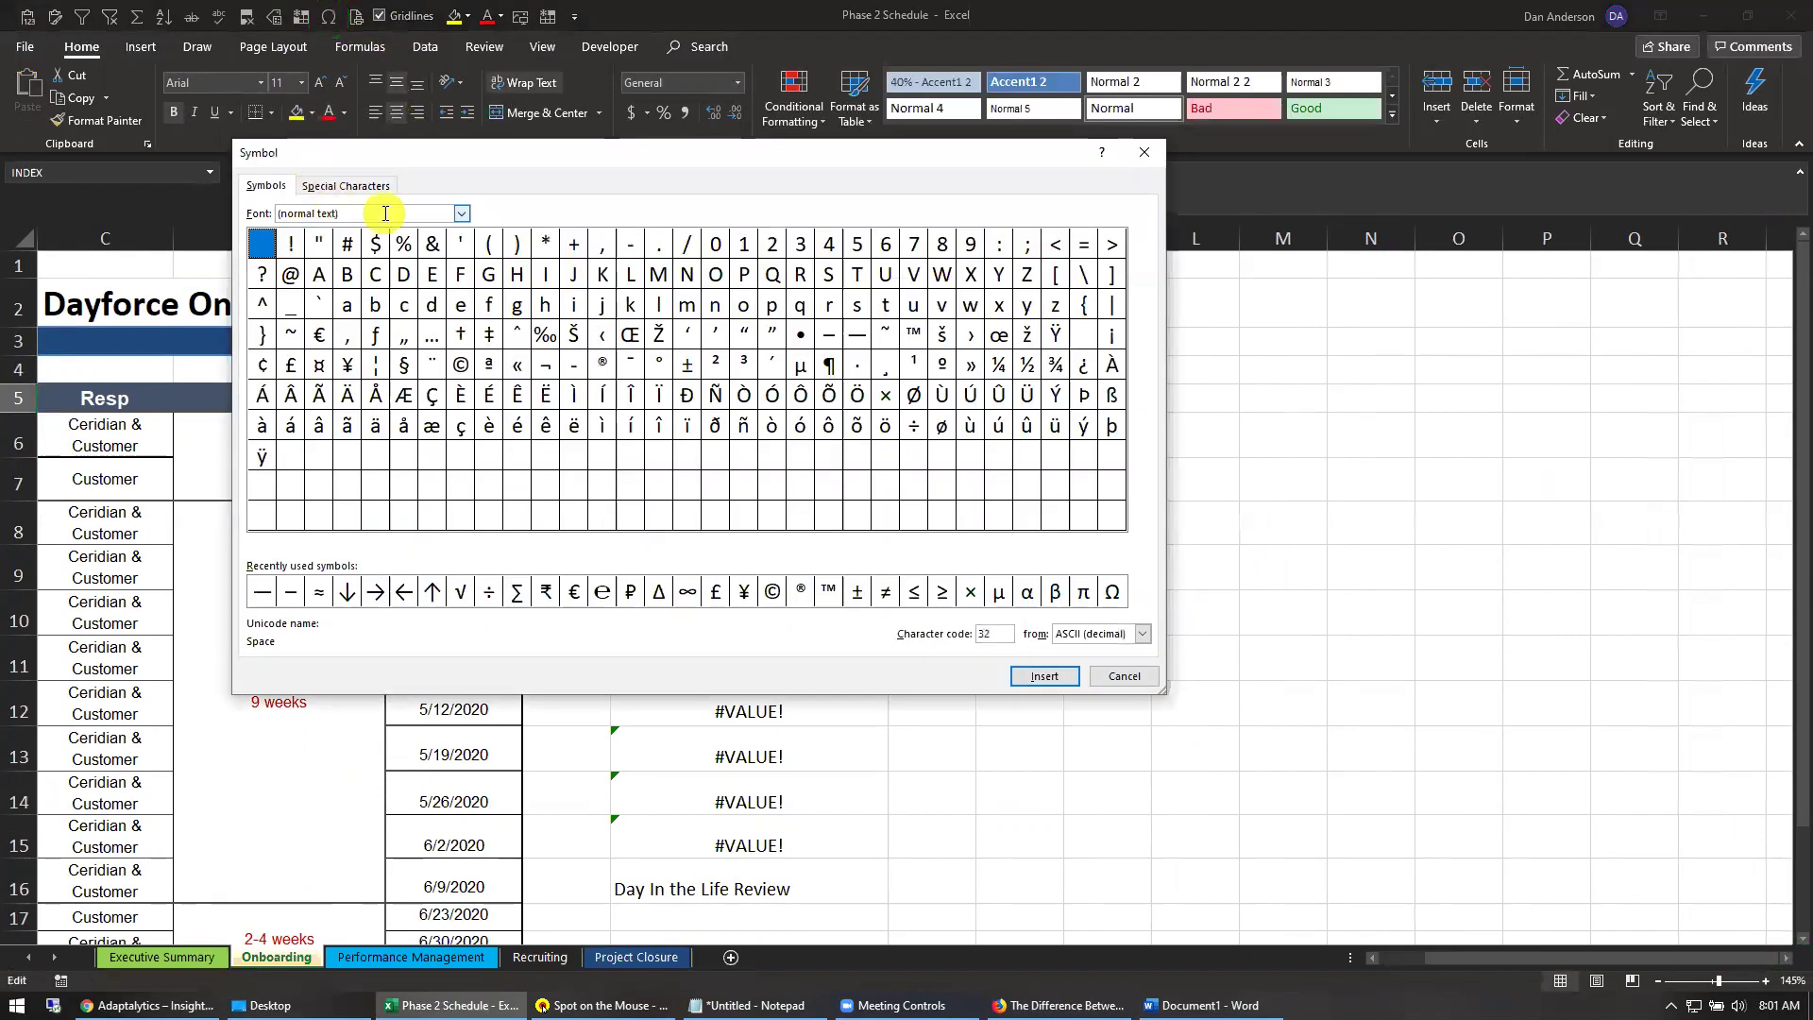
{"action": "left_click", "coordinate": [630, 244]}
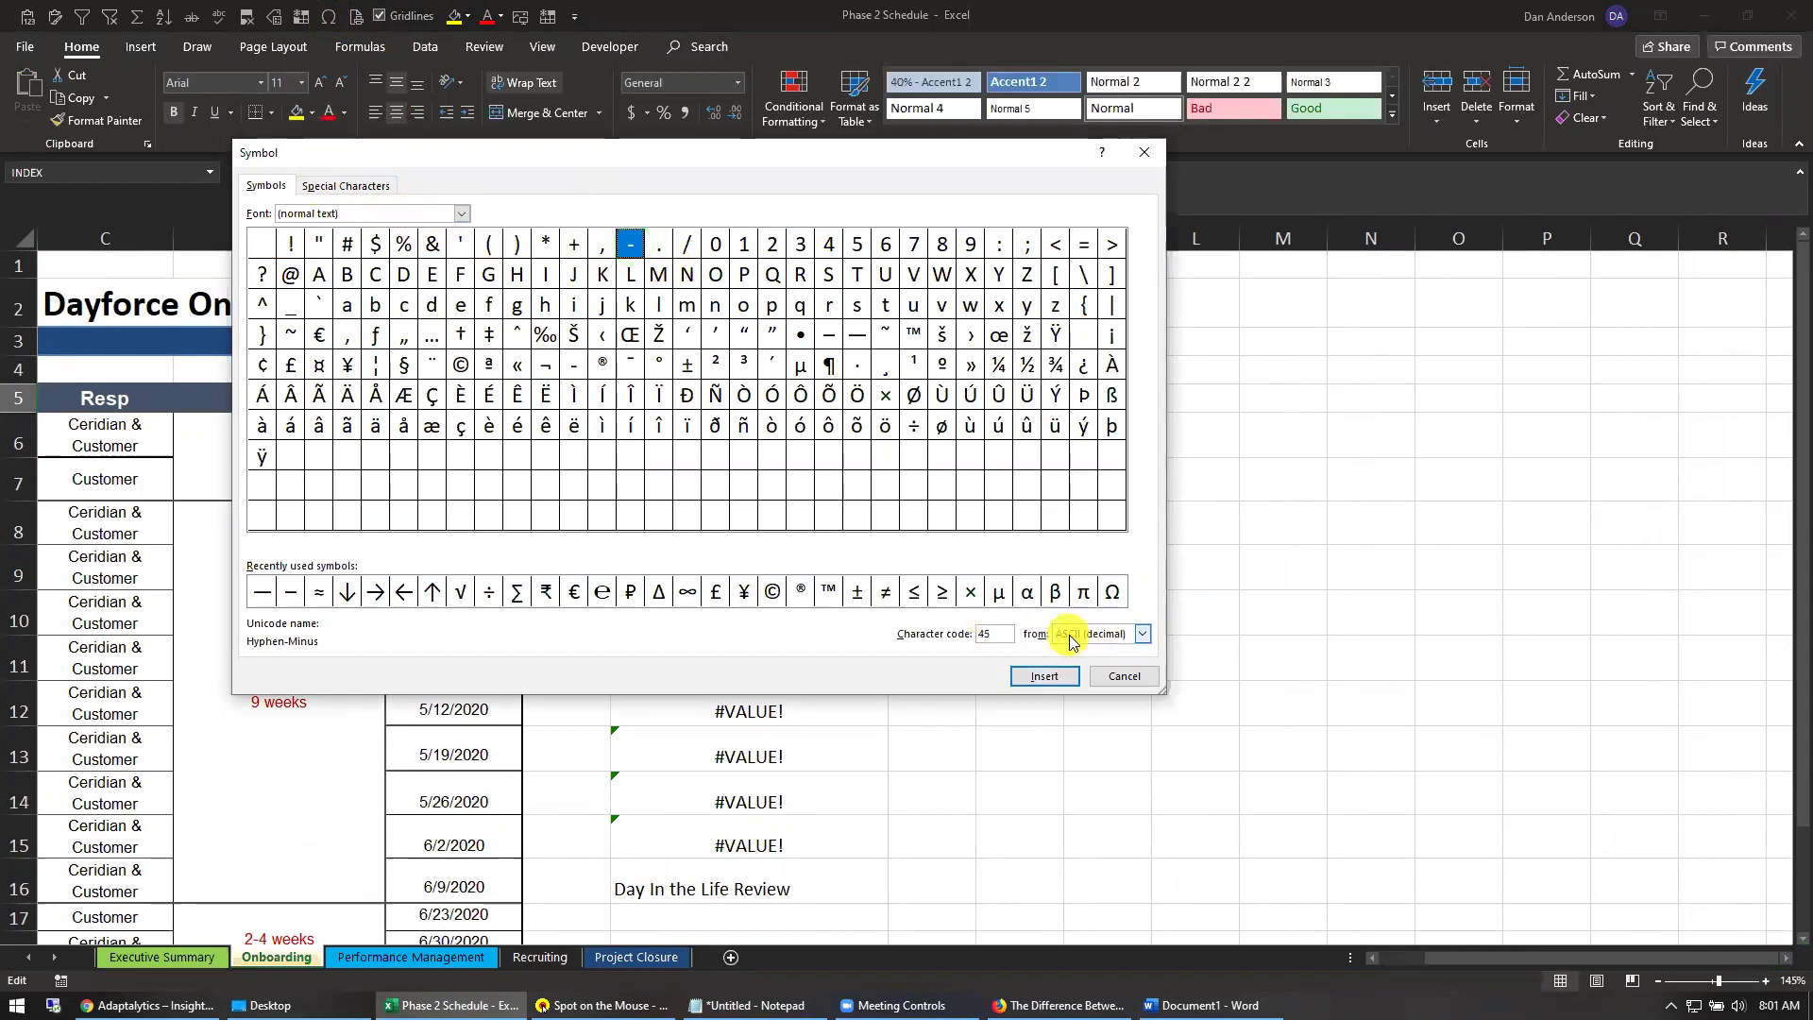
{"action": "double_click", "coordinate": [983, 633]}
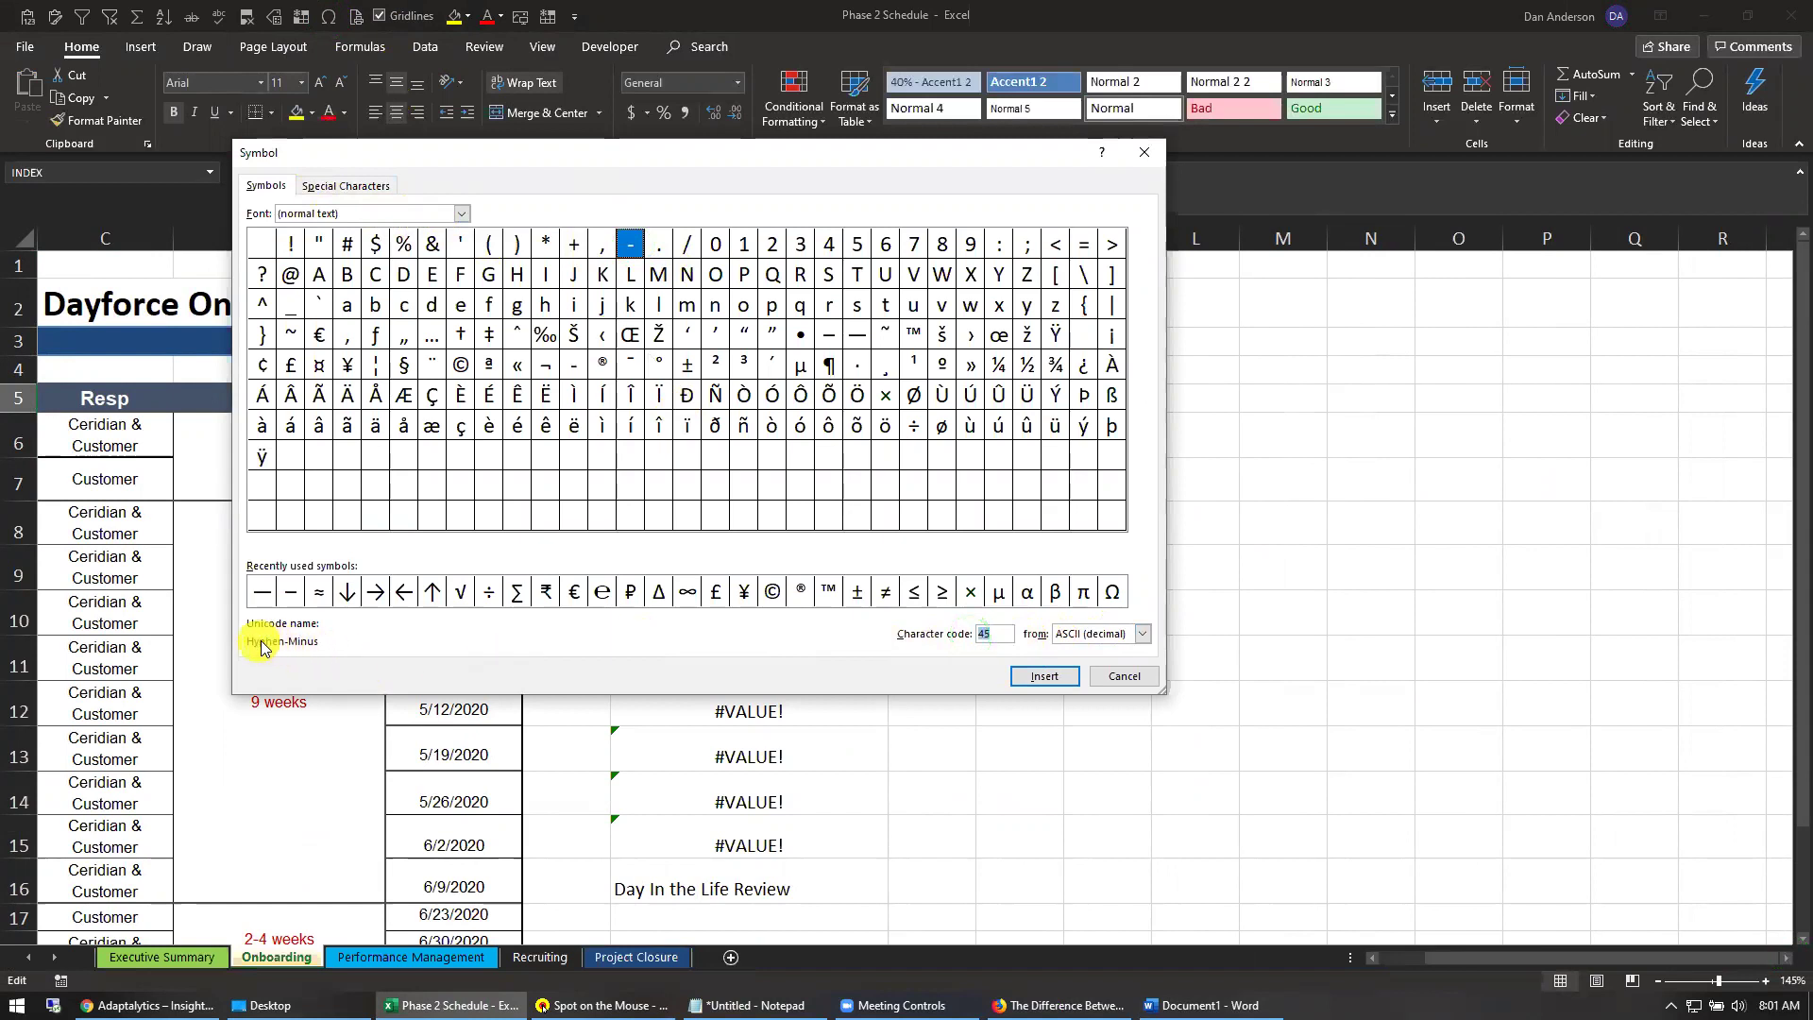
{"action": "left_click", "coordinate": [829, 336]}
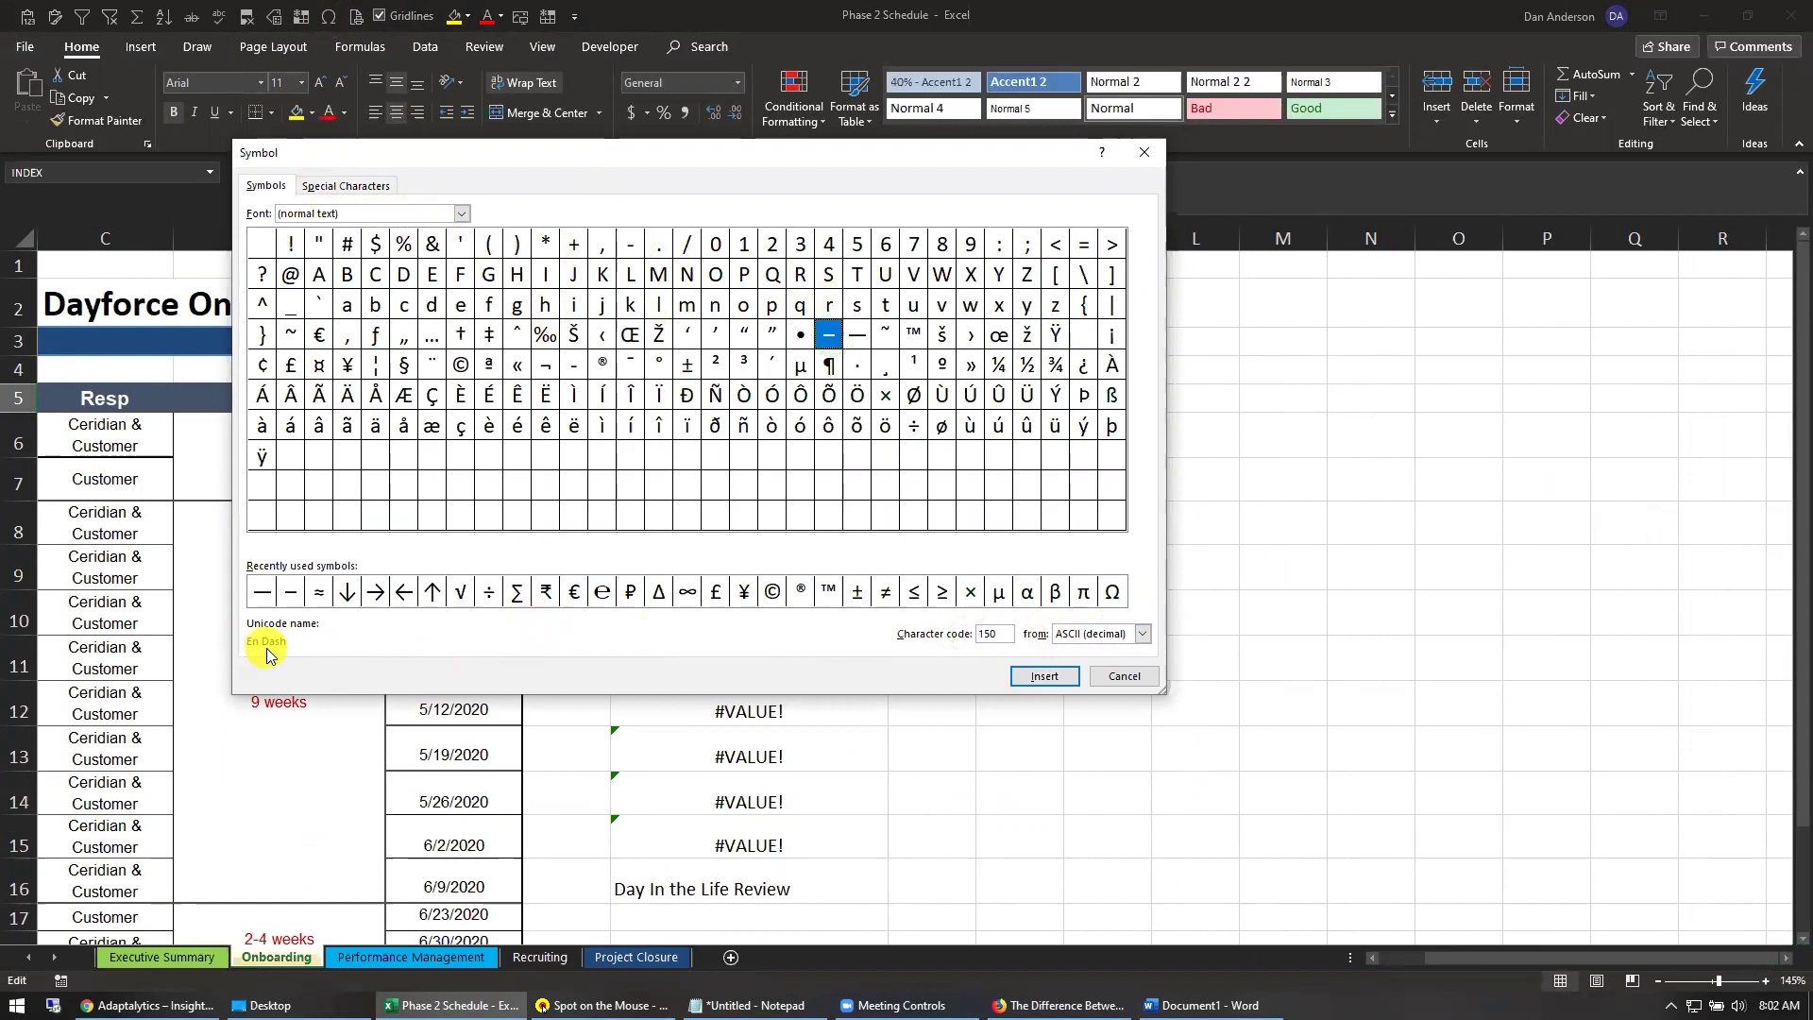
{"action": "double_click", "coordinate": [999, 634]}
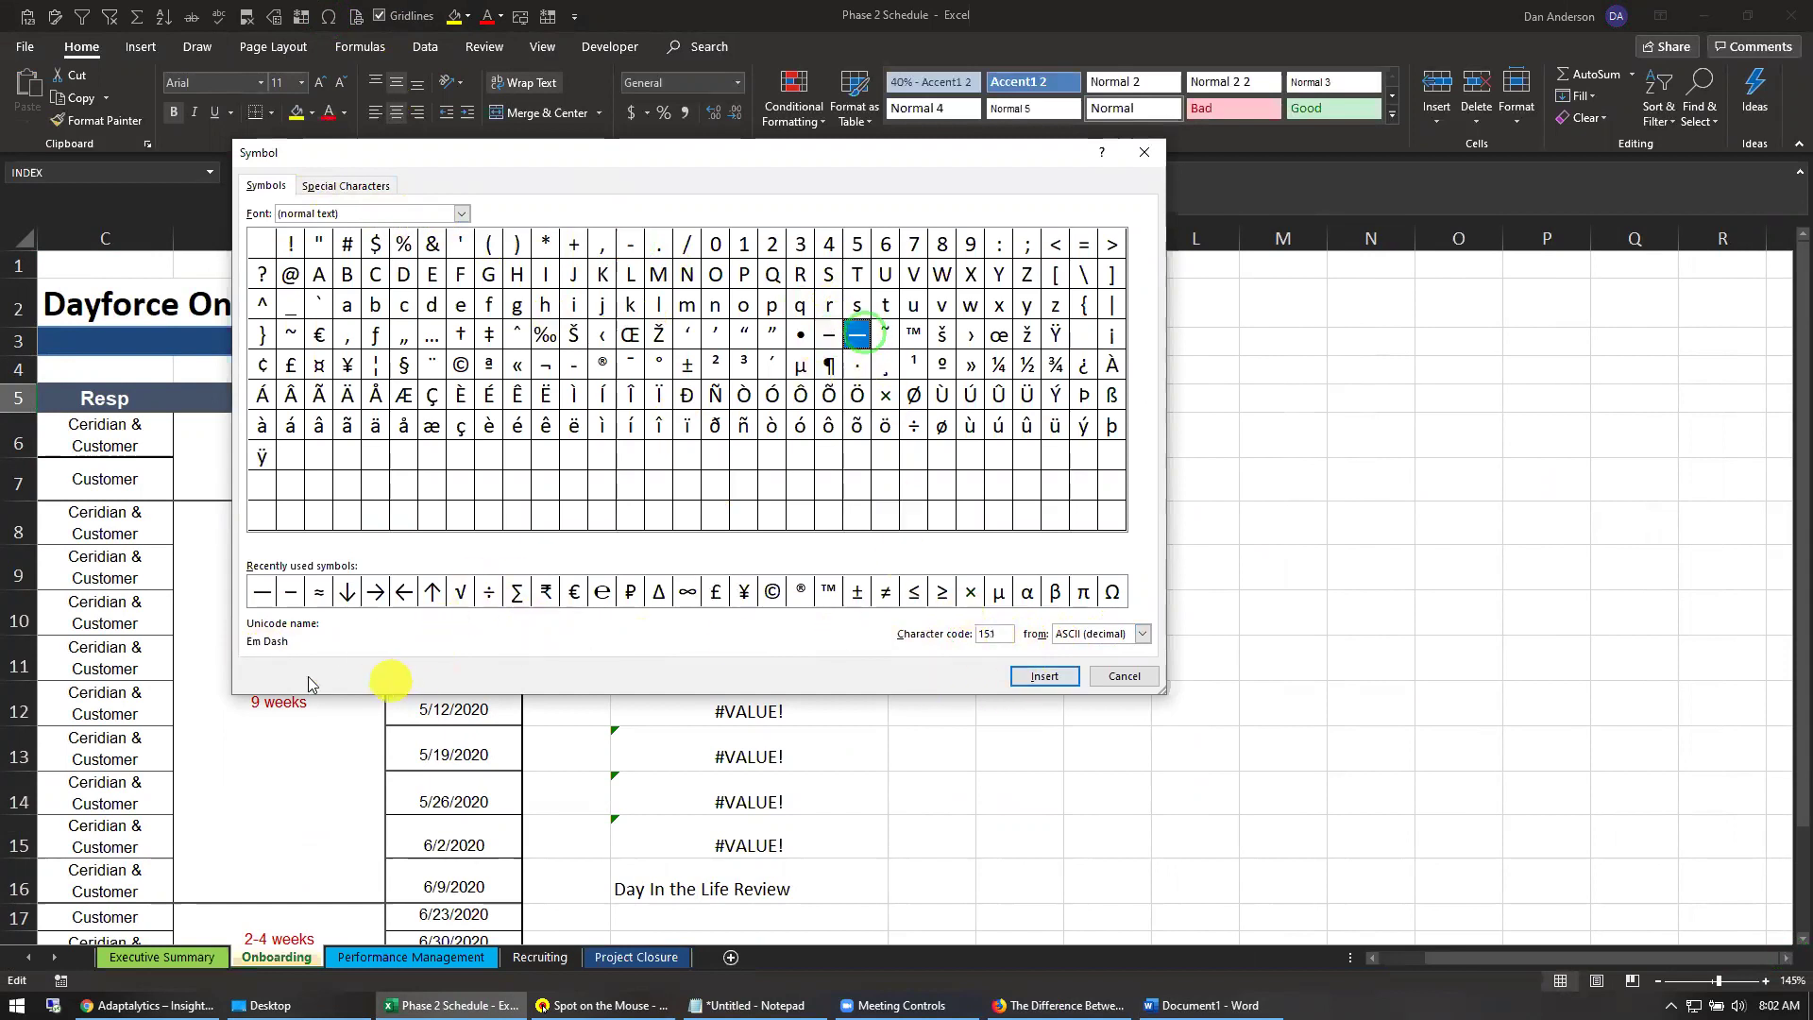
- Insert an en dash into cell I5 from the Symbol dialog
{"action": "left_click", "coordinate": [829, 336]}
{"action": "left_click", "coordinate": [1047, 676]}
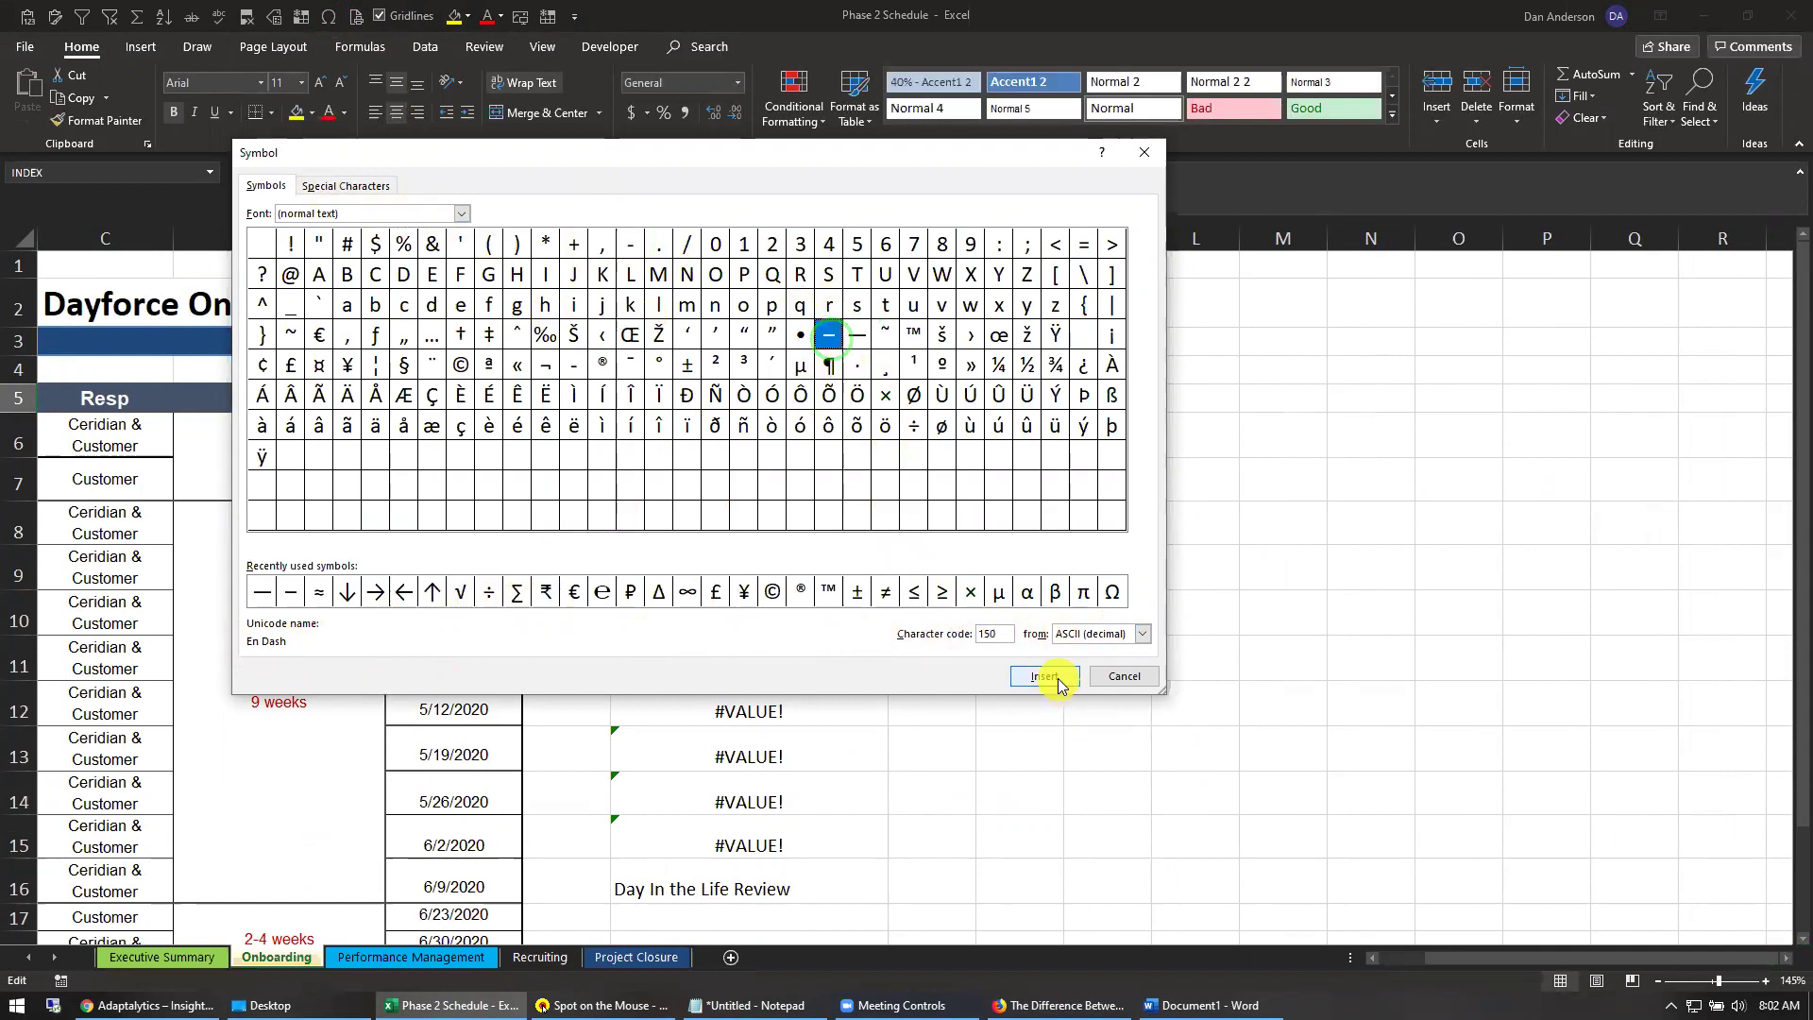
{"action": "left_click", "coordinate": [1133, 676]}
{"action": "left_click", "coordinate": [1051, 399]}
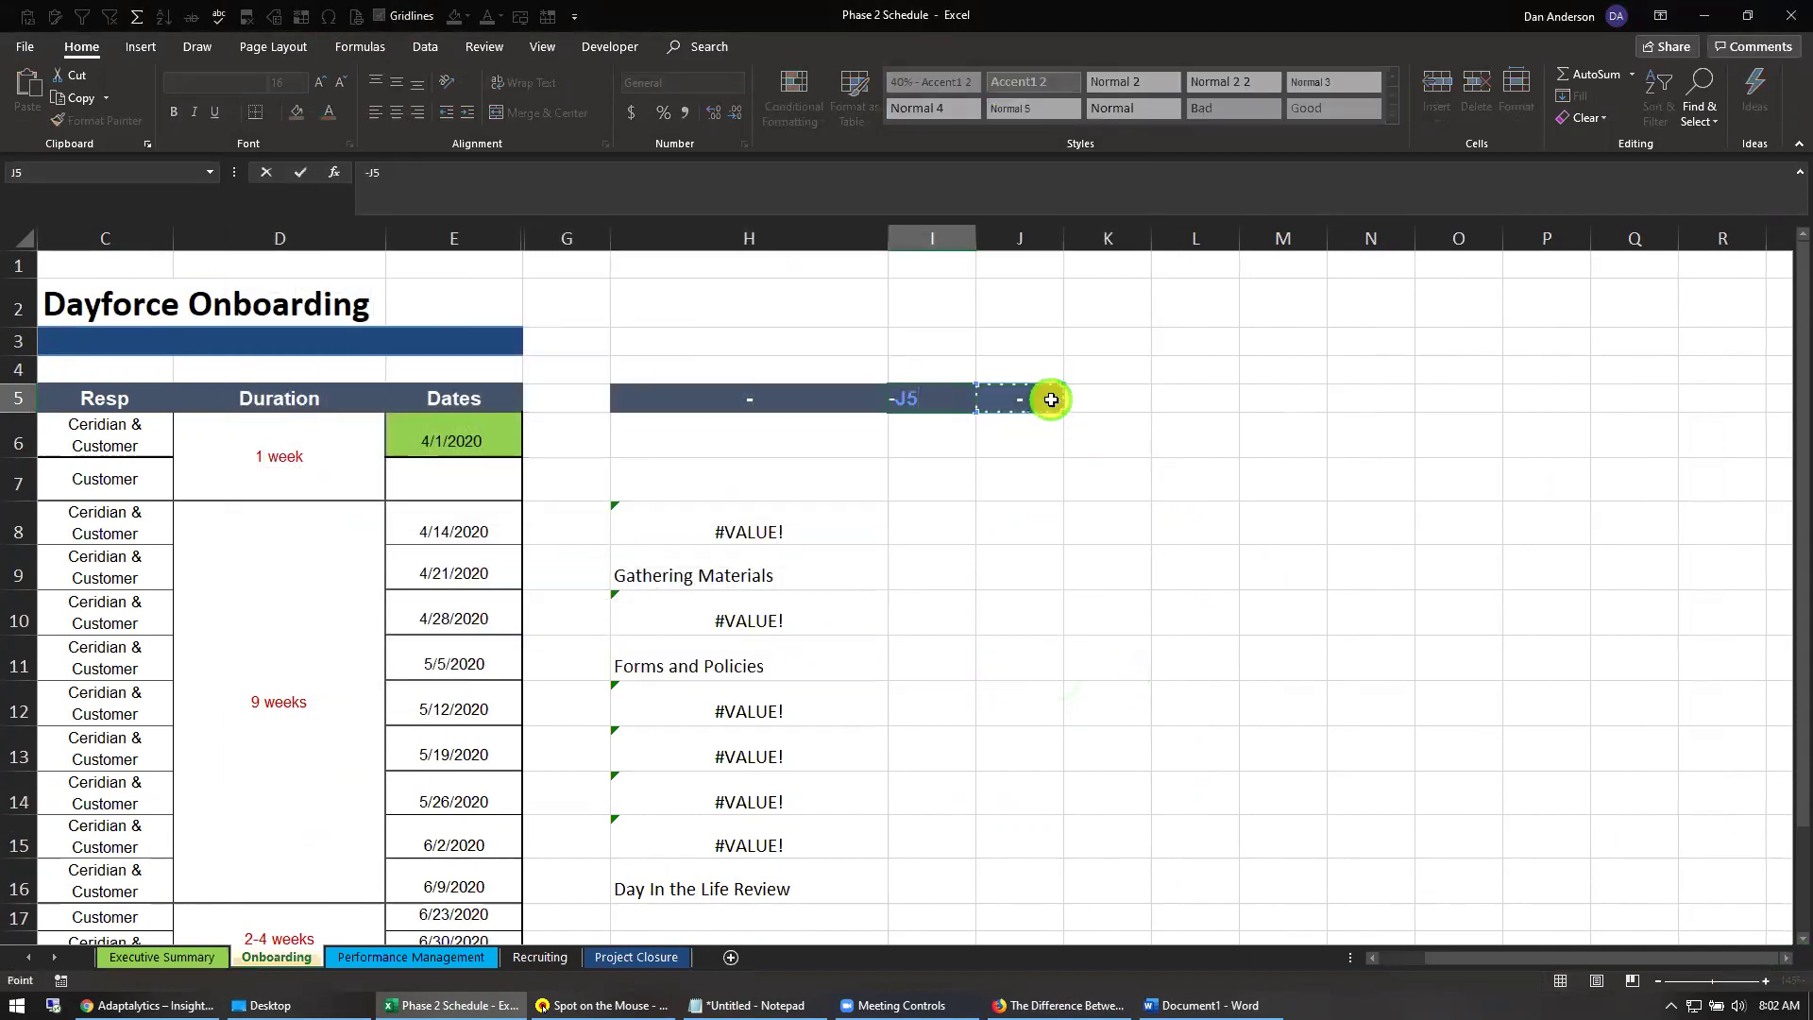
- Correct I5 to hold only an en dash and re-enter the plain hyphen in H5
{"action": "key", "text": "Return"}
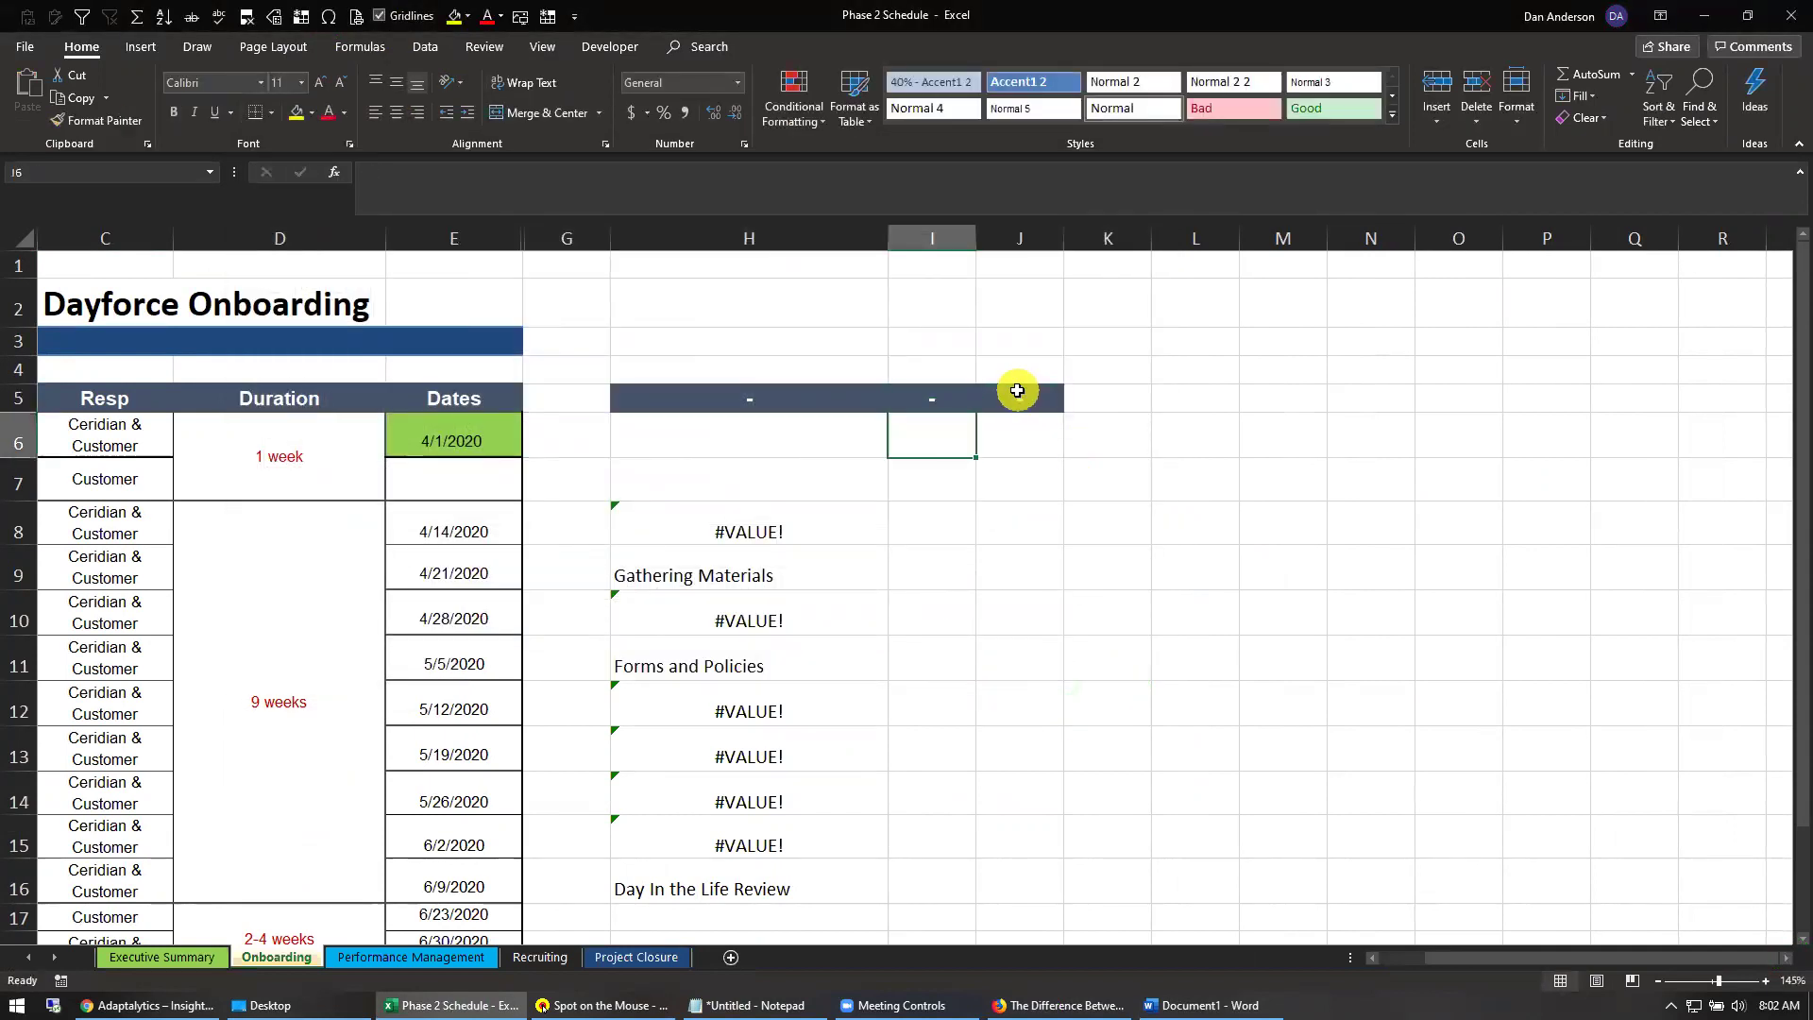
{"action": "left_click", "coordinate": [960, 392]}
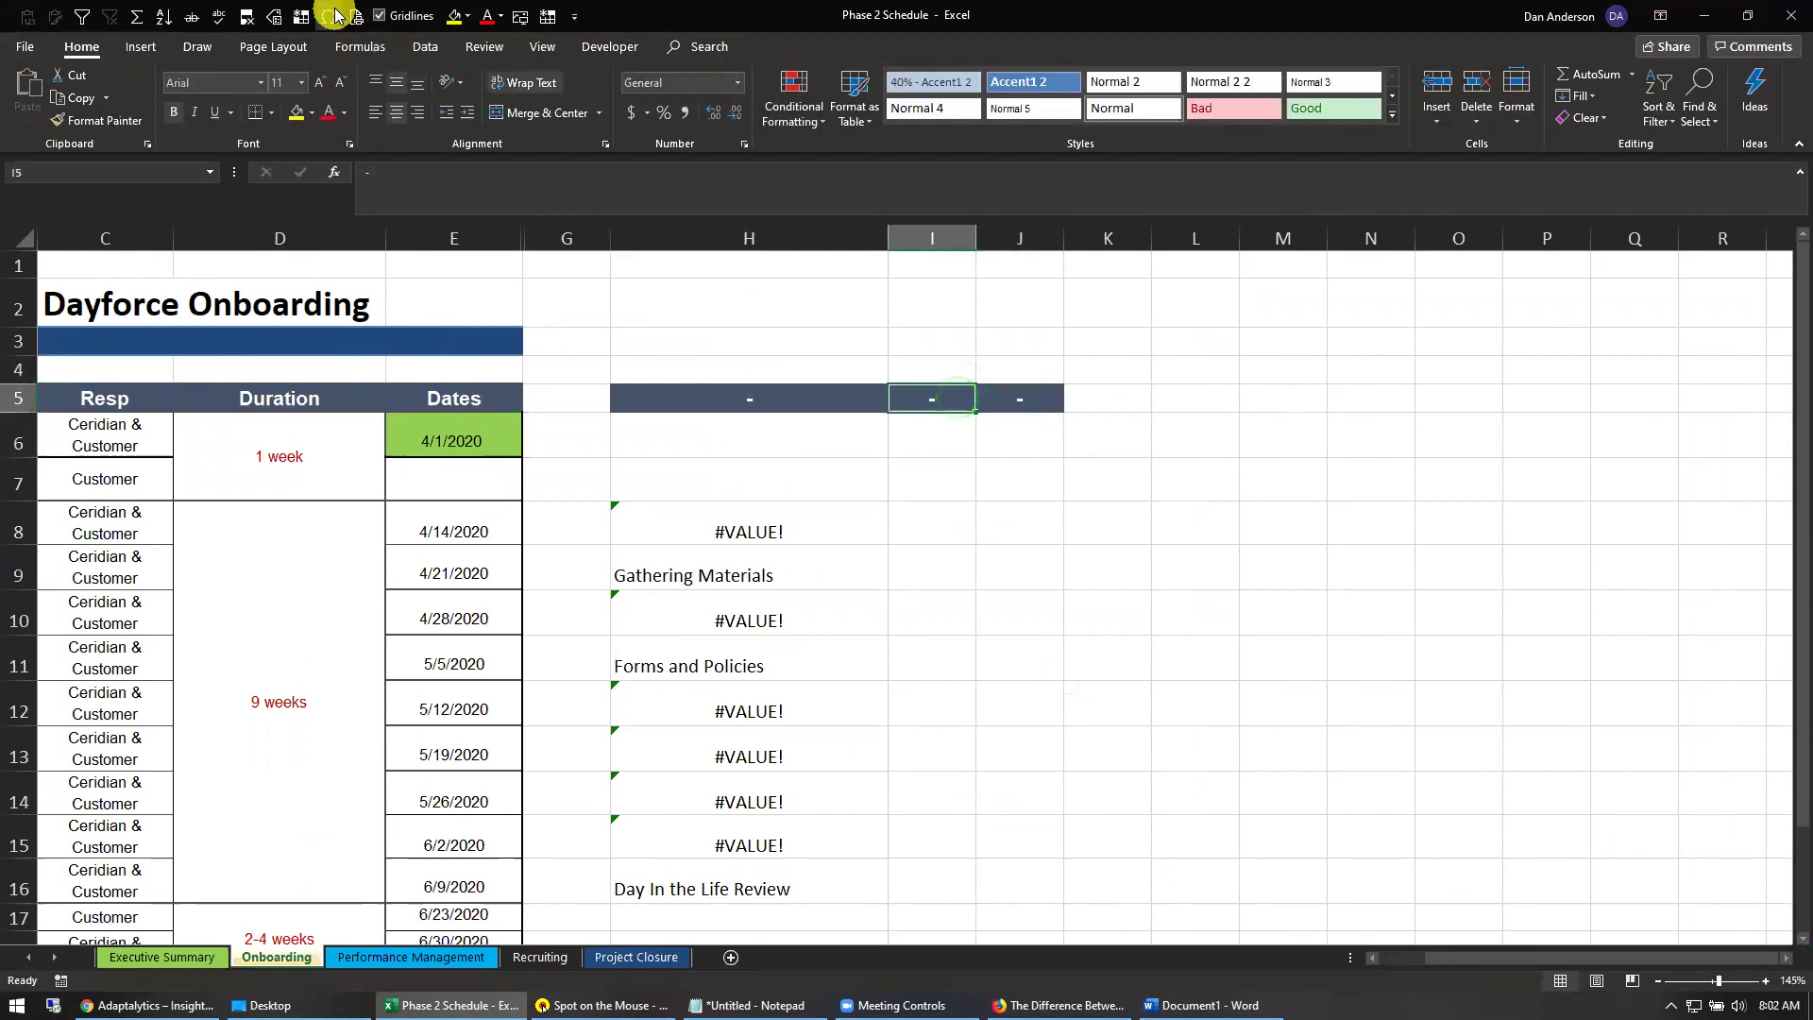
{"action": "left_click", "coordinate": [329, 16]}
{"action": "left_click", "coordinate": [828, 334]}
{"action": "left_click", "coordinate": [1042, 676]}
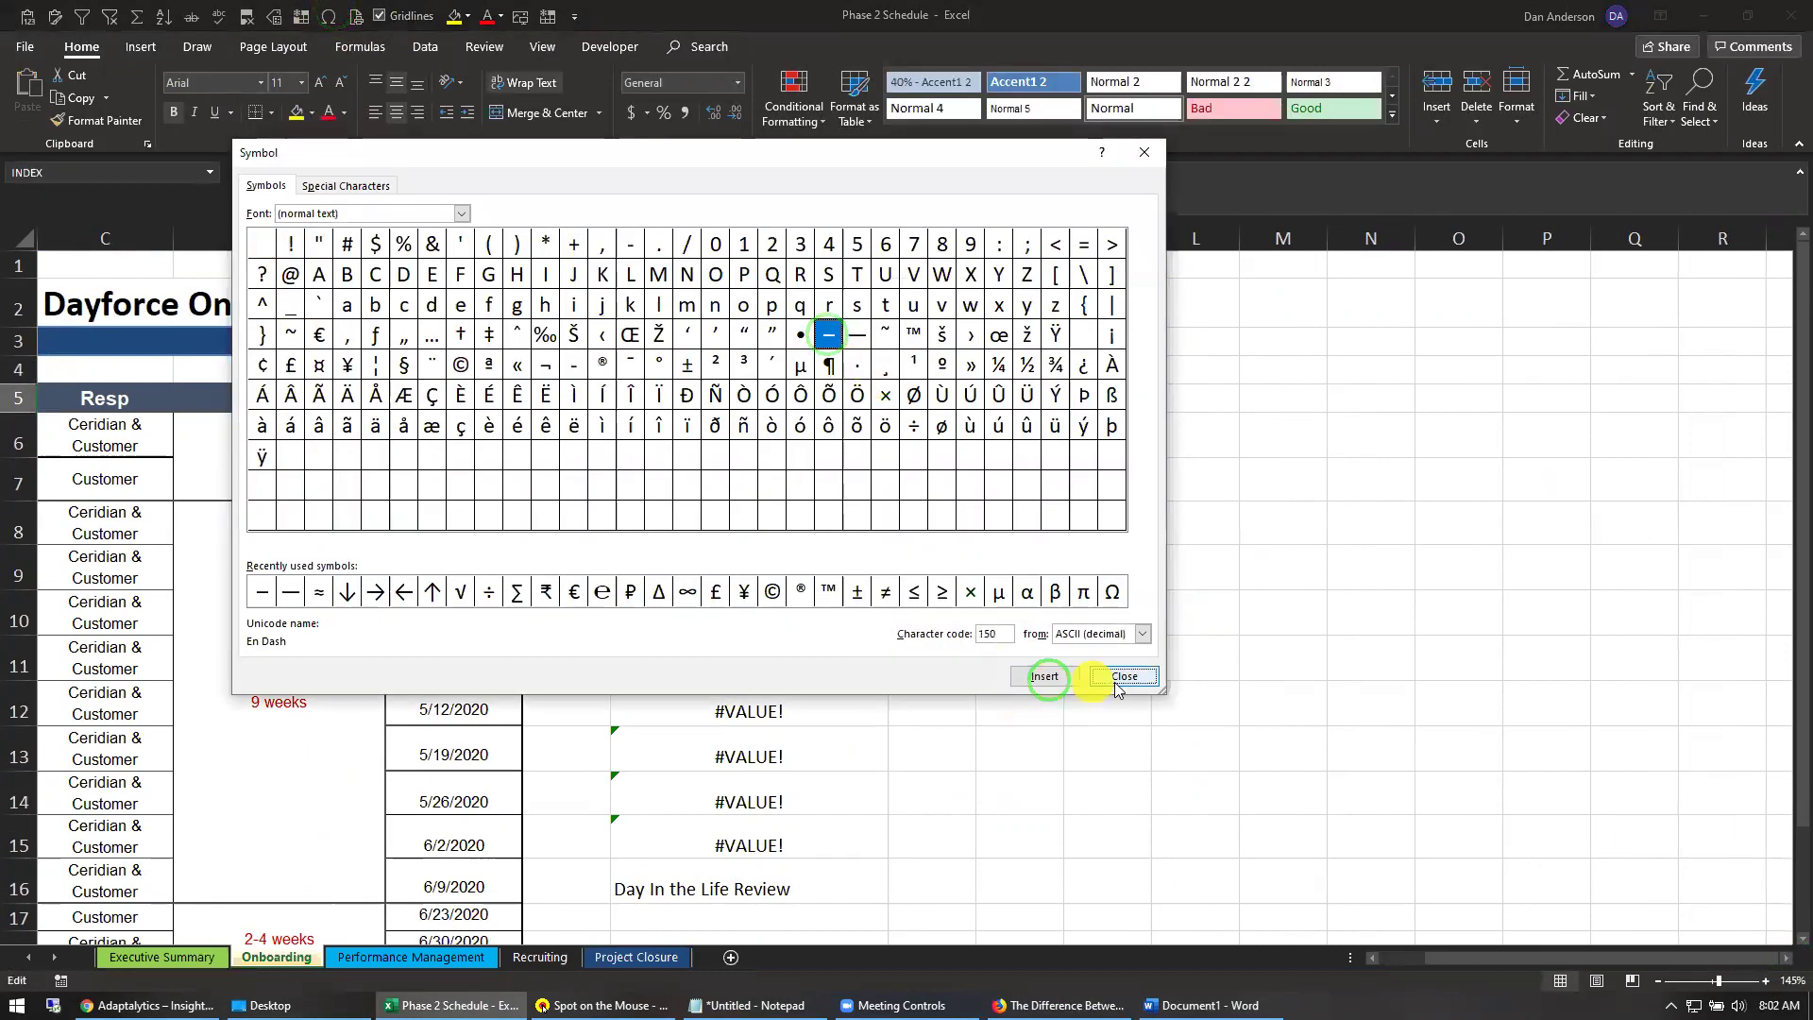
{"action": "left_click", "coordinate": [1119, 676]}
{"action": "key", "text": "Return"}
{"action": "left_click", "coordinate": [926, 399]}
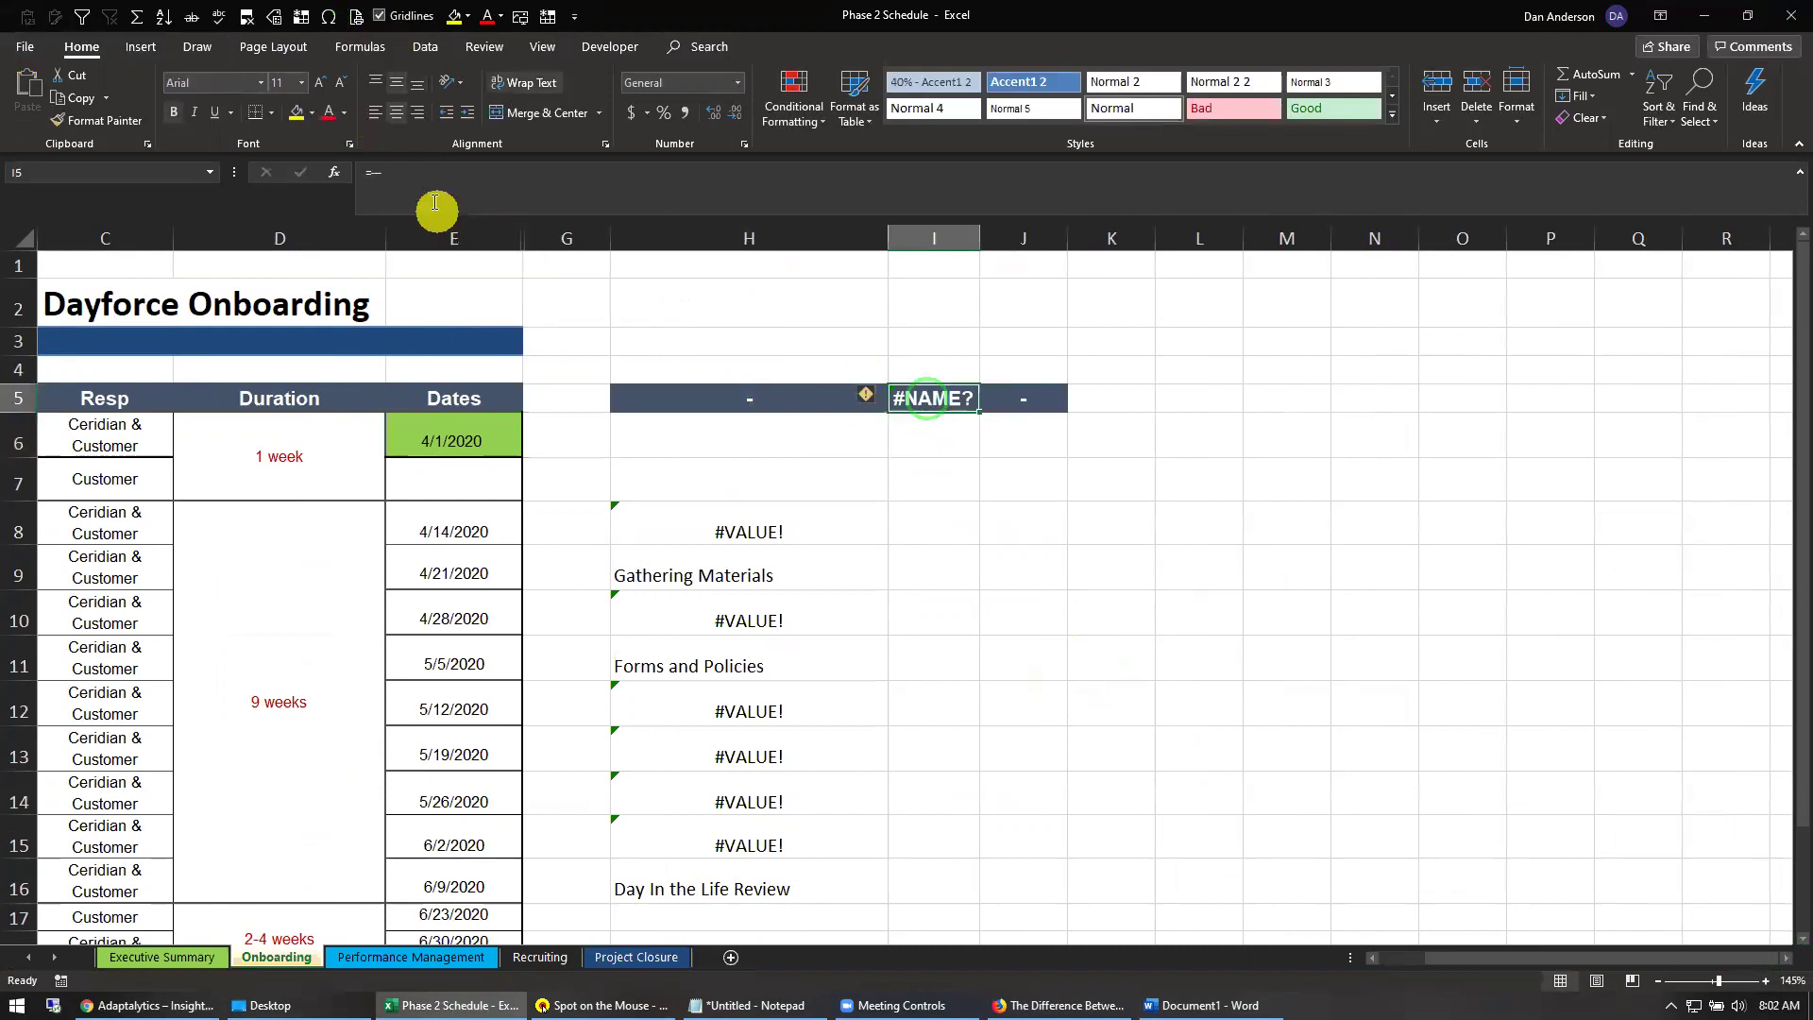
{"action": "left_click", "coordinate": [433, 201]}
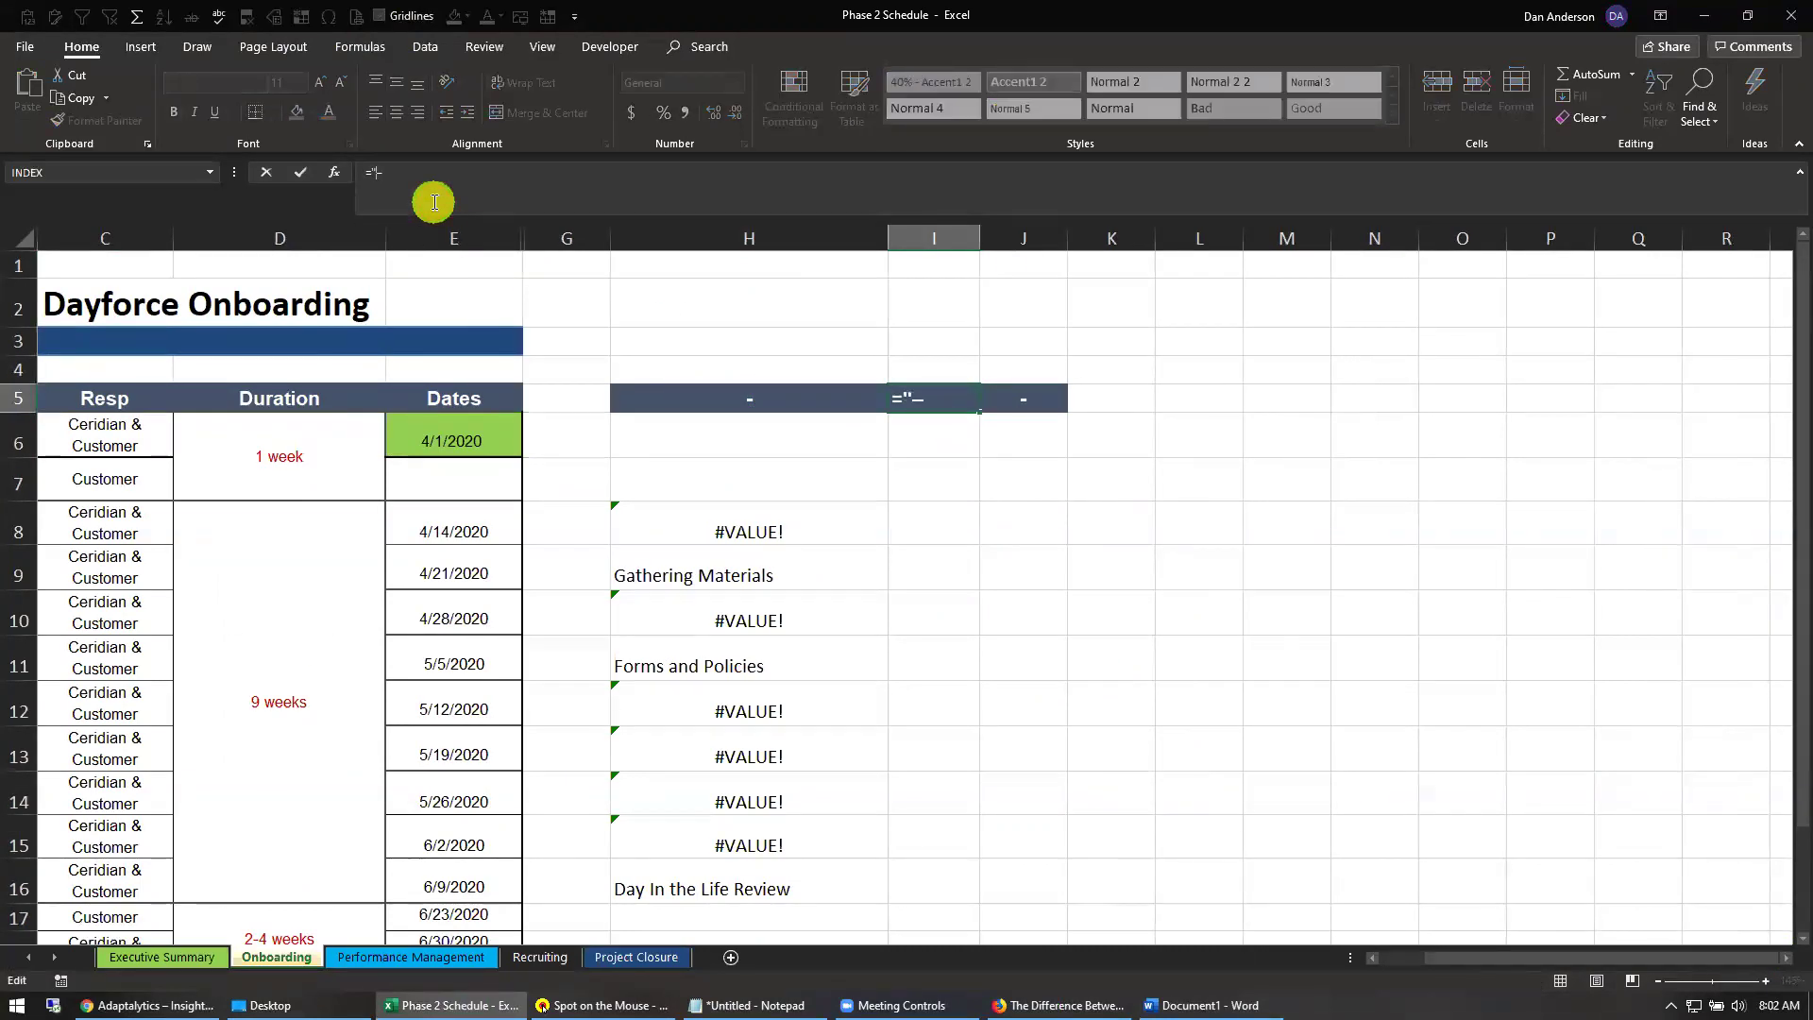
{"action": "key", "text": "shift+Tab"}
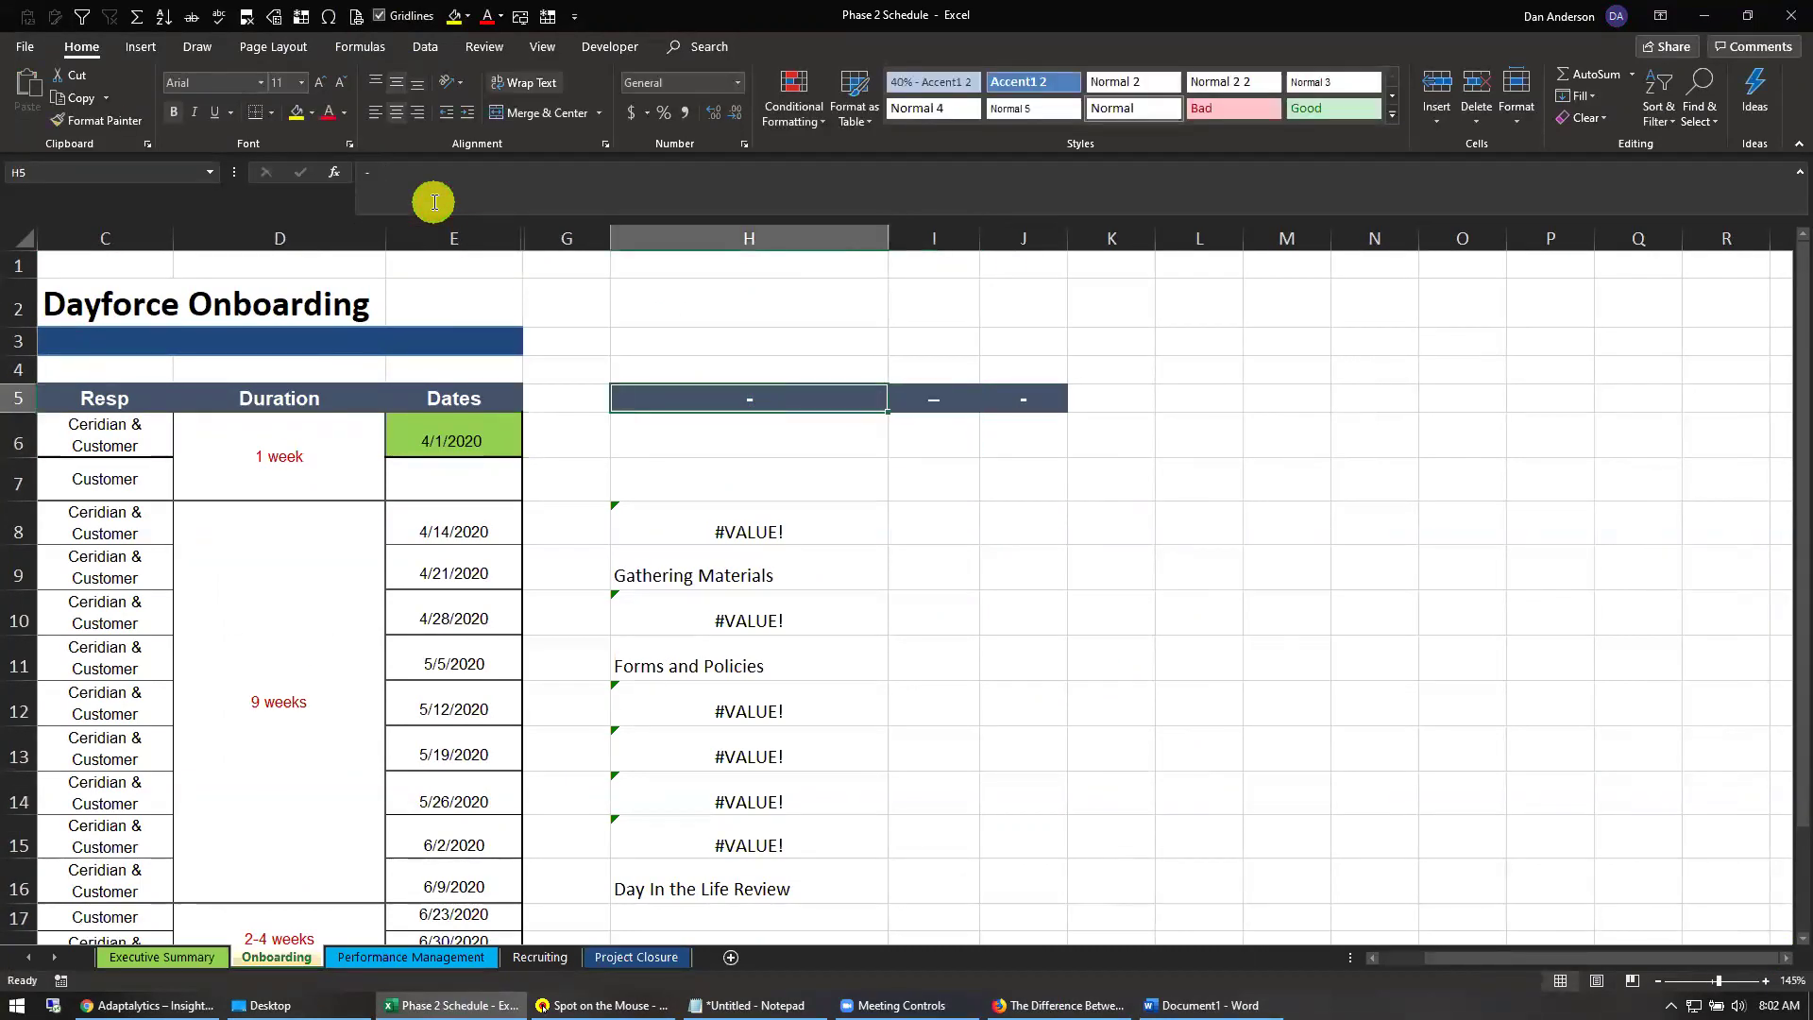
{"action": "type", "text": "="}
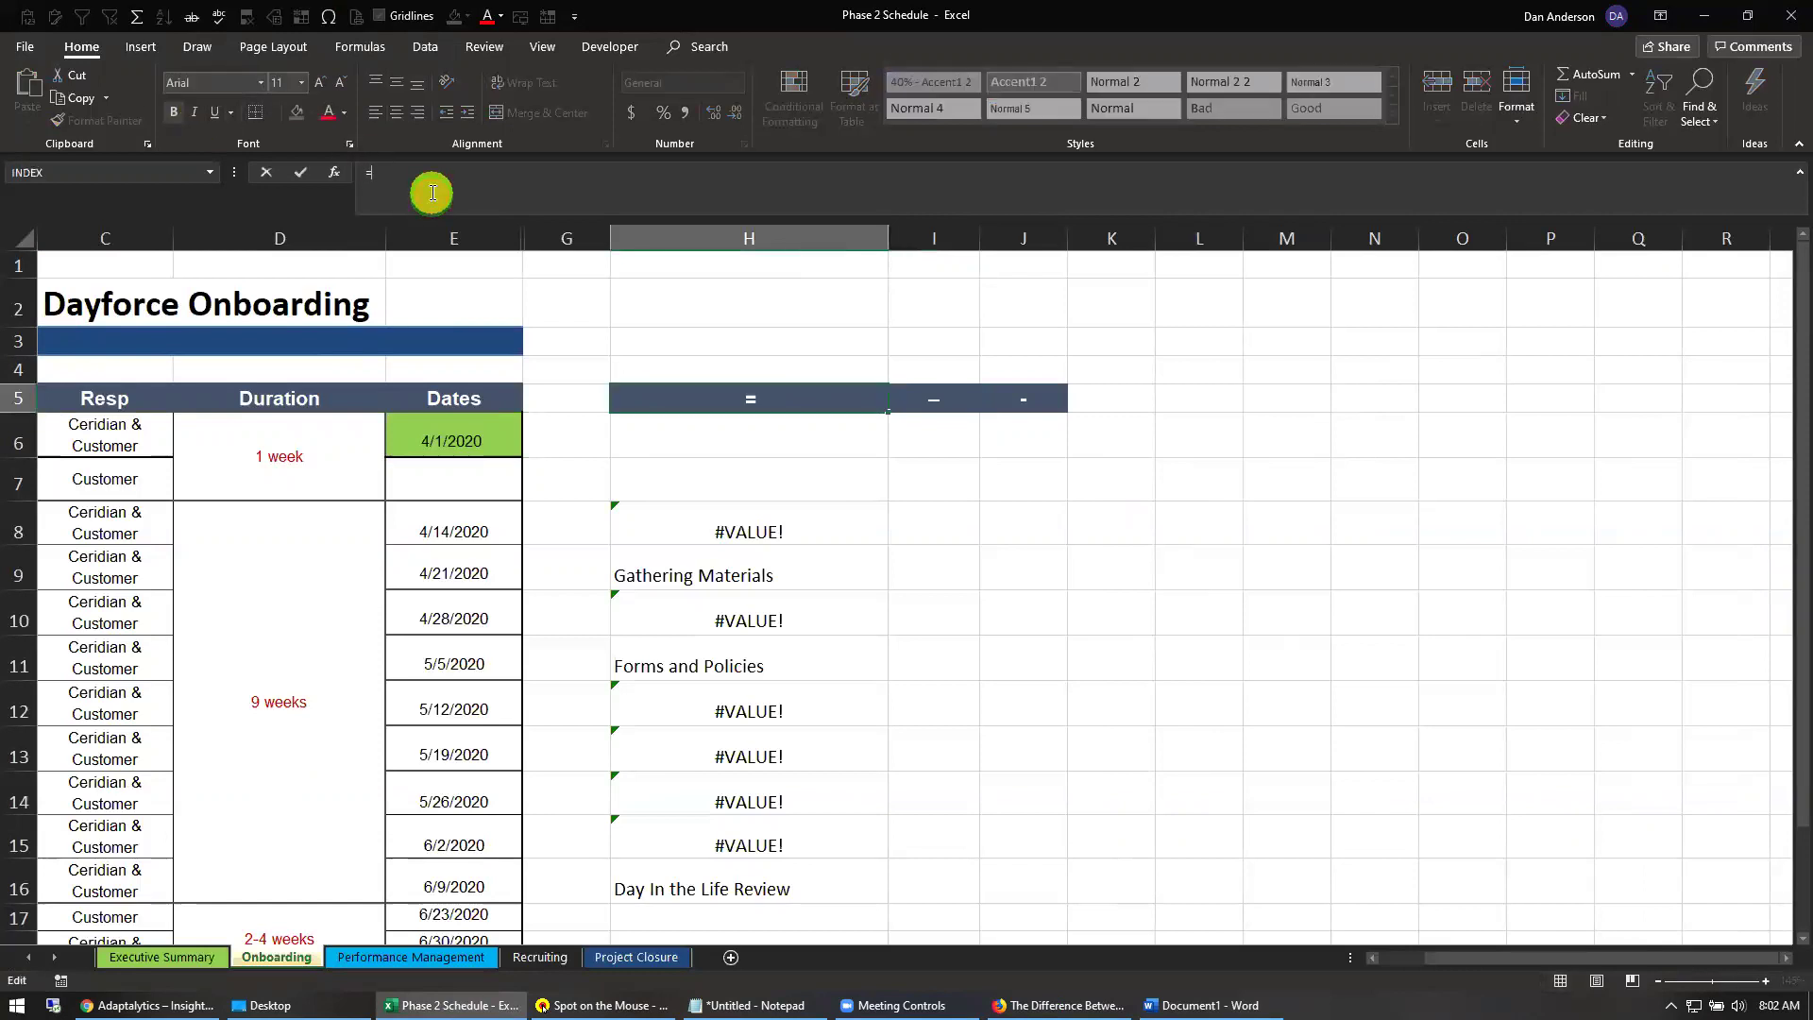
{"action": "type", "text": "-"}
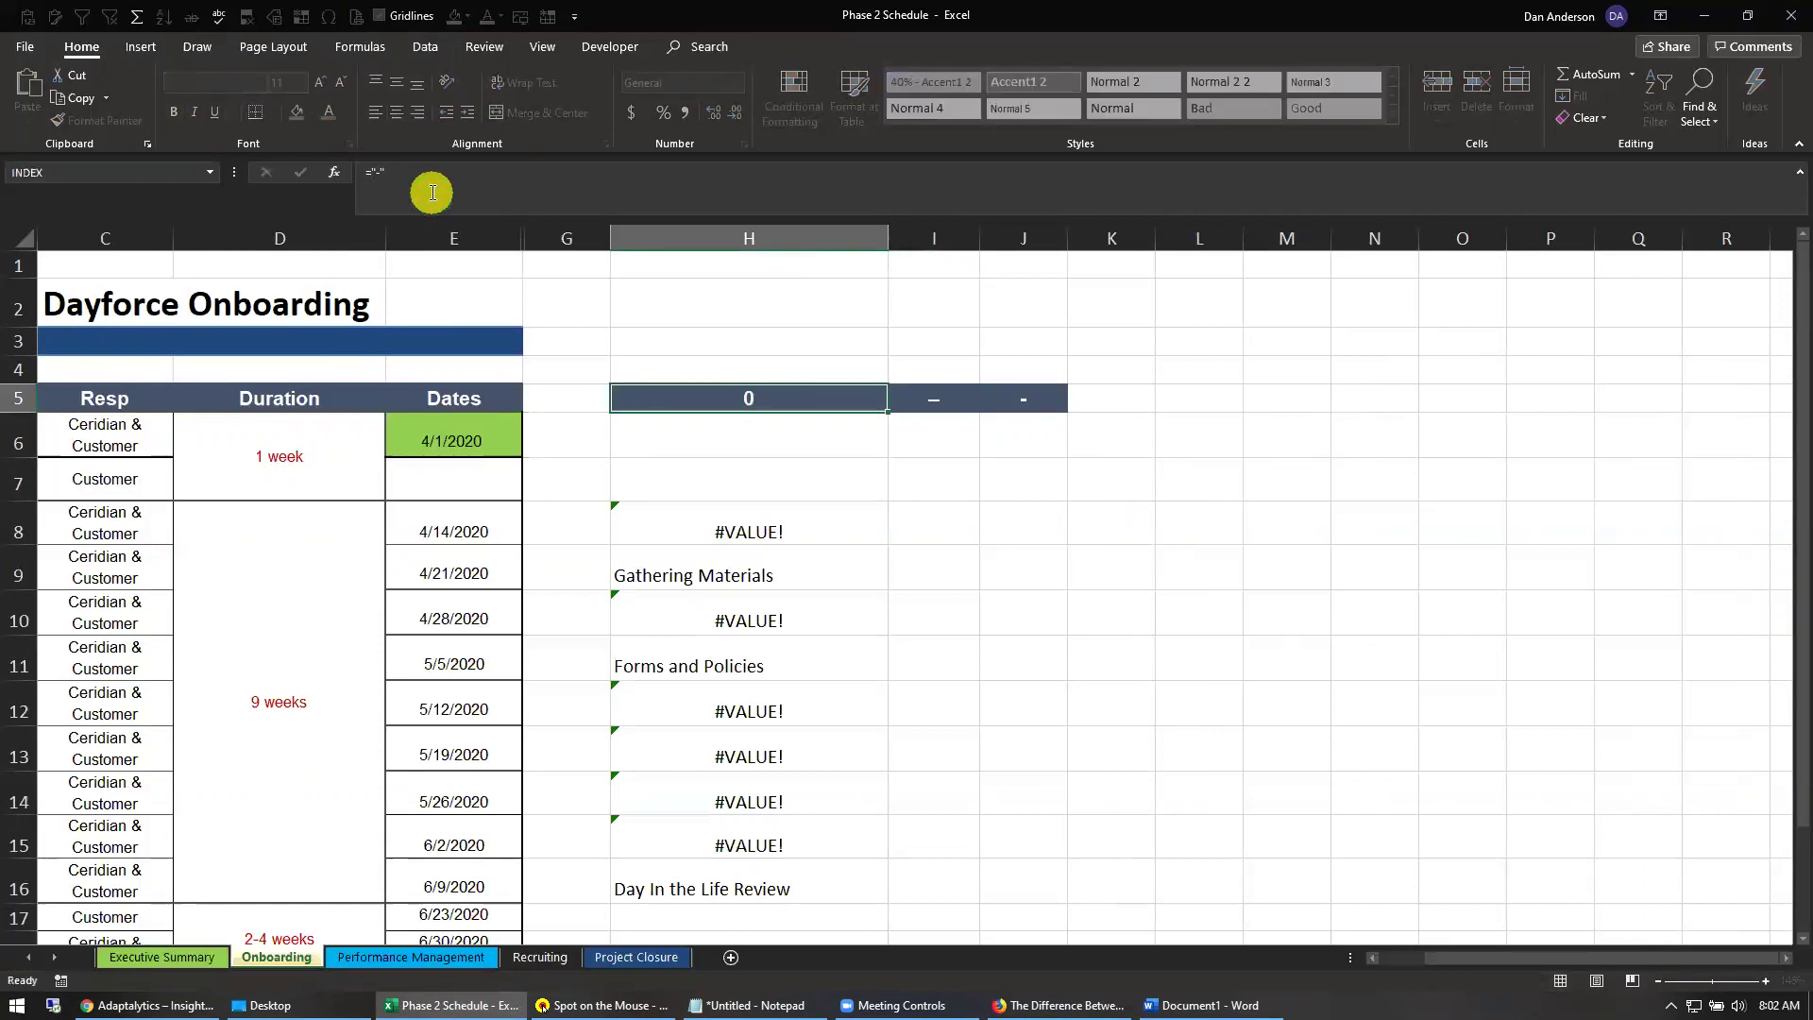
{"action": "key", "text": "Tab"}
{"action": "key", "text": "Tab"}
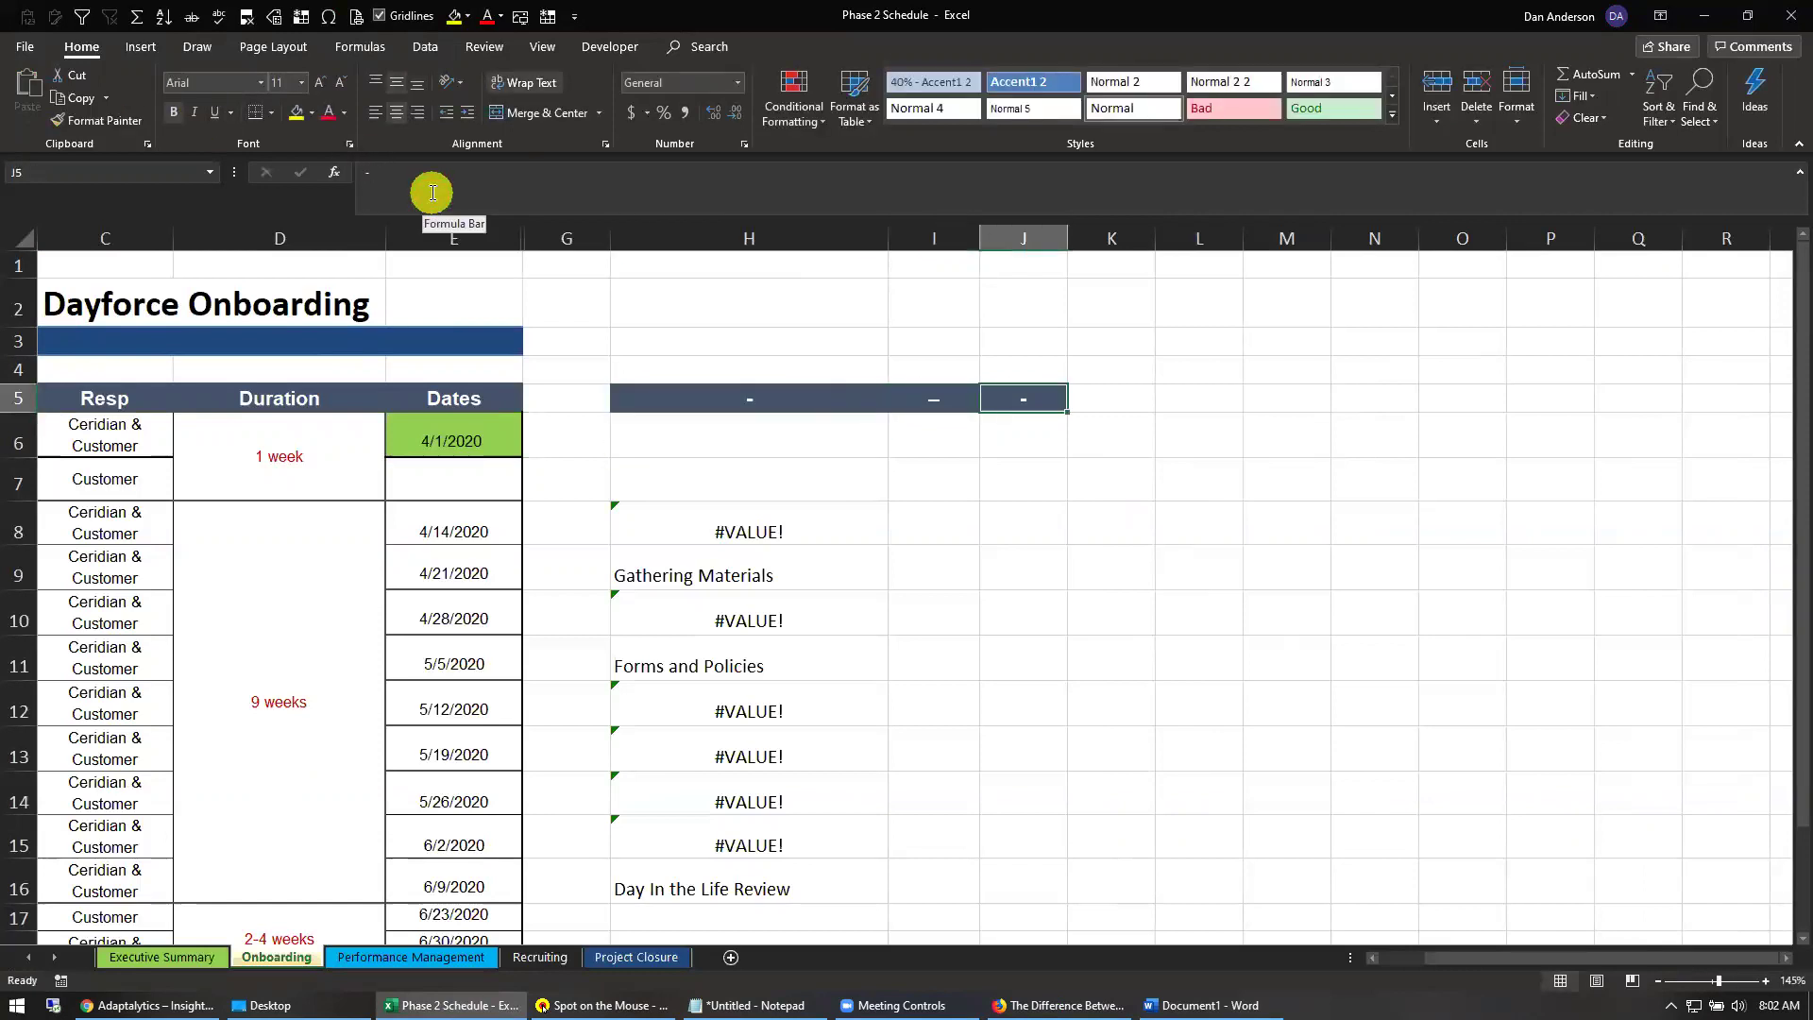
- Insert an Em Dash into cell J5 from the Symbol dialog
{"action": "left_click", "coordinate": [329, 16]}
{"action": "key", "text": "Escape"}
{"action": "key", "text": "Escape"}
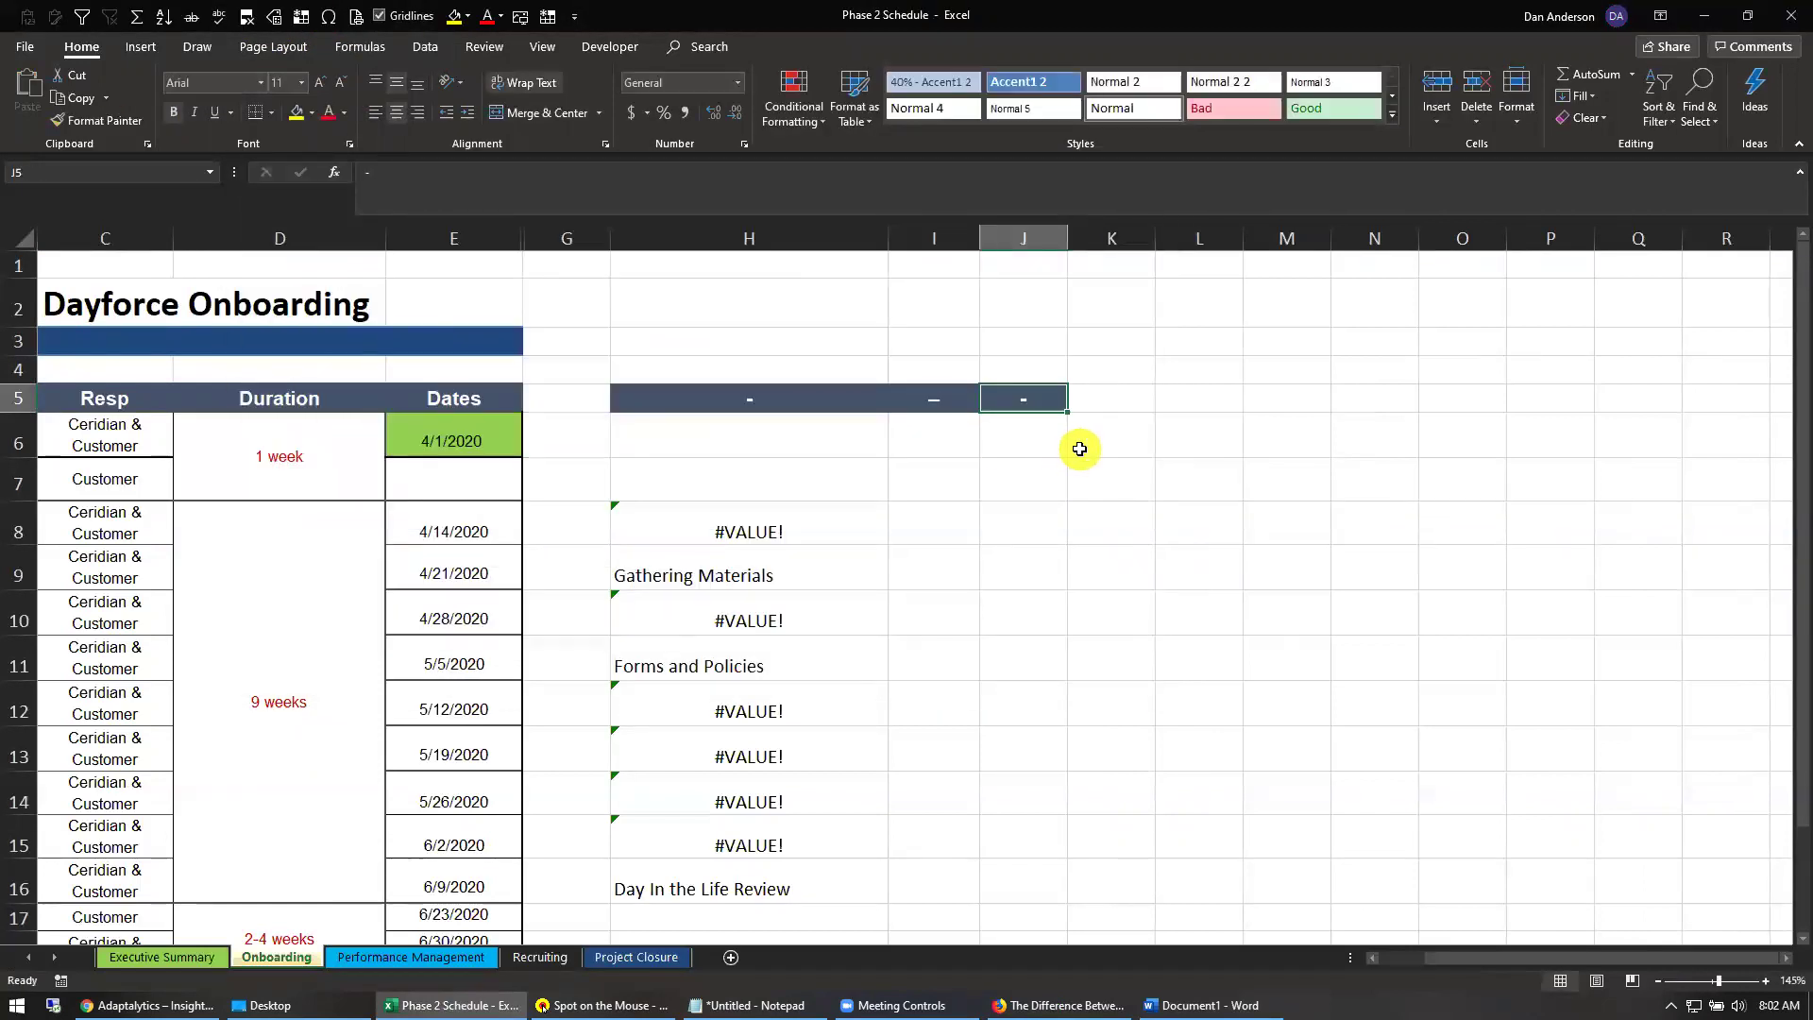
{"action": "left_click", "coordinate": [329, 16]}
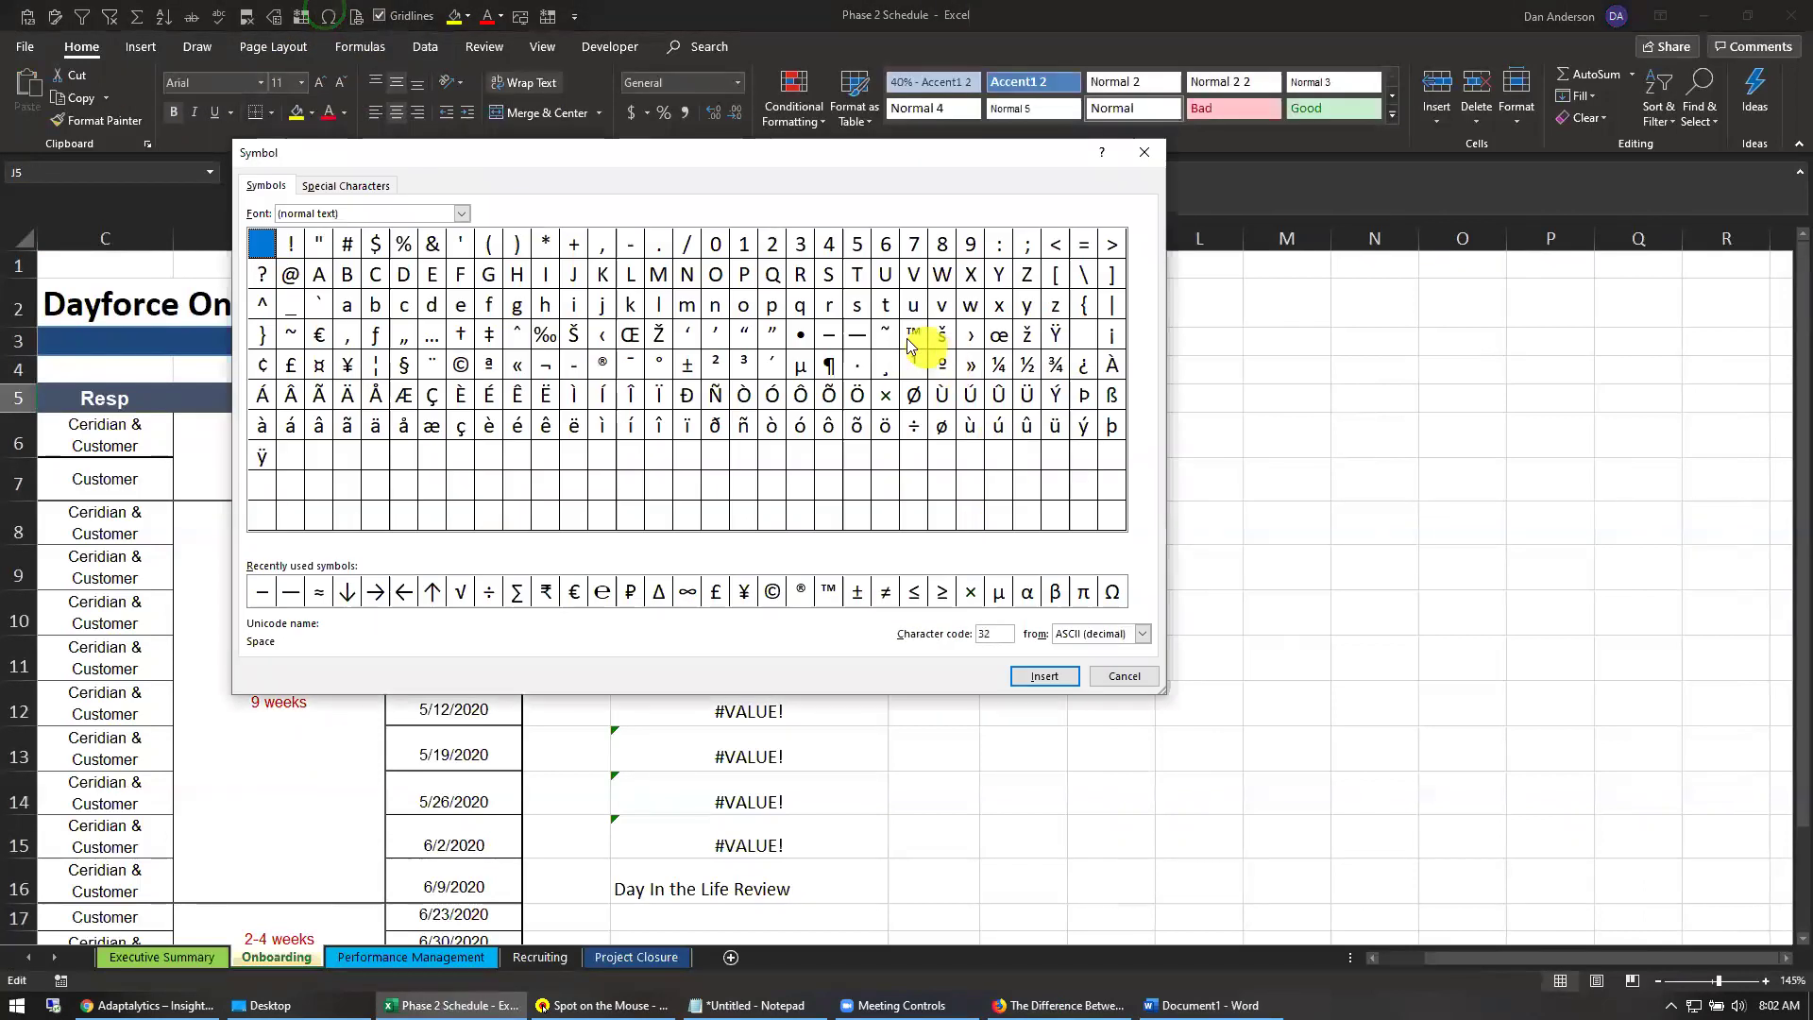
{"action": "left_click", "coordinate": [857, 335]}
{"action": "left_click", "coordinate": [1043, 675]}
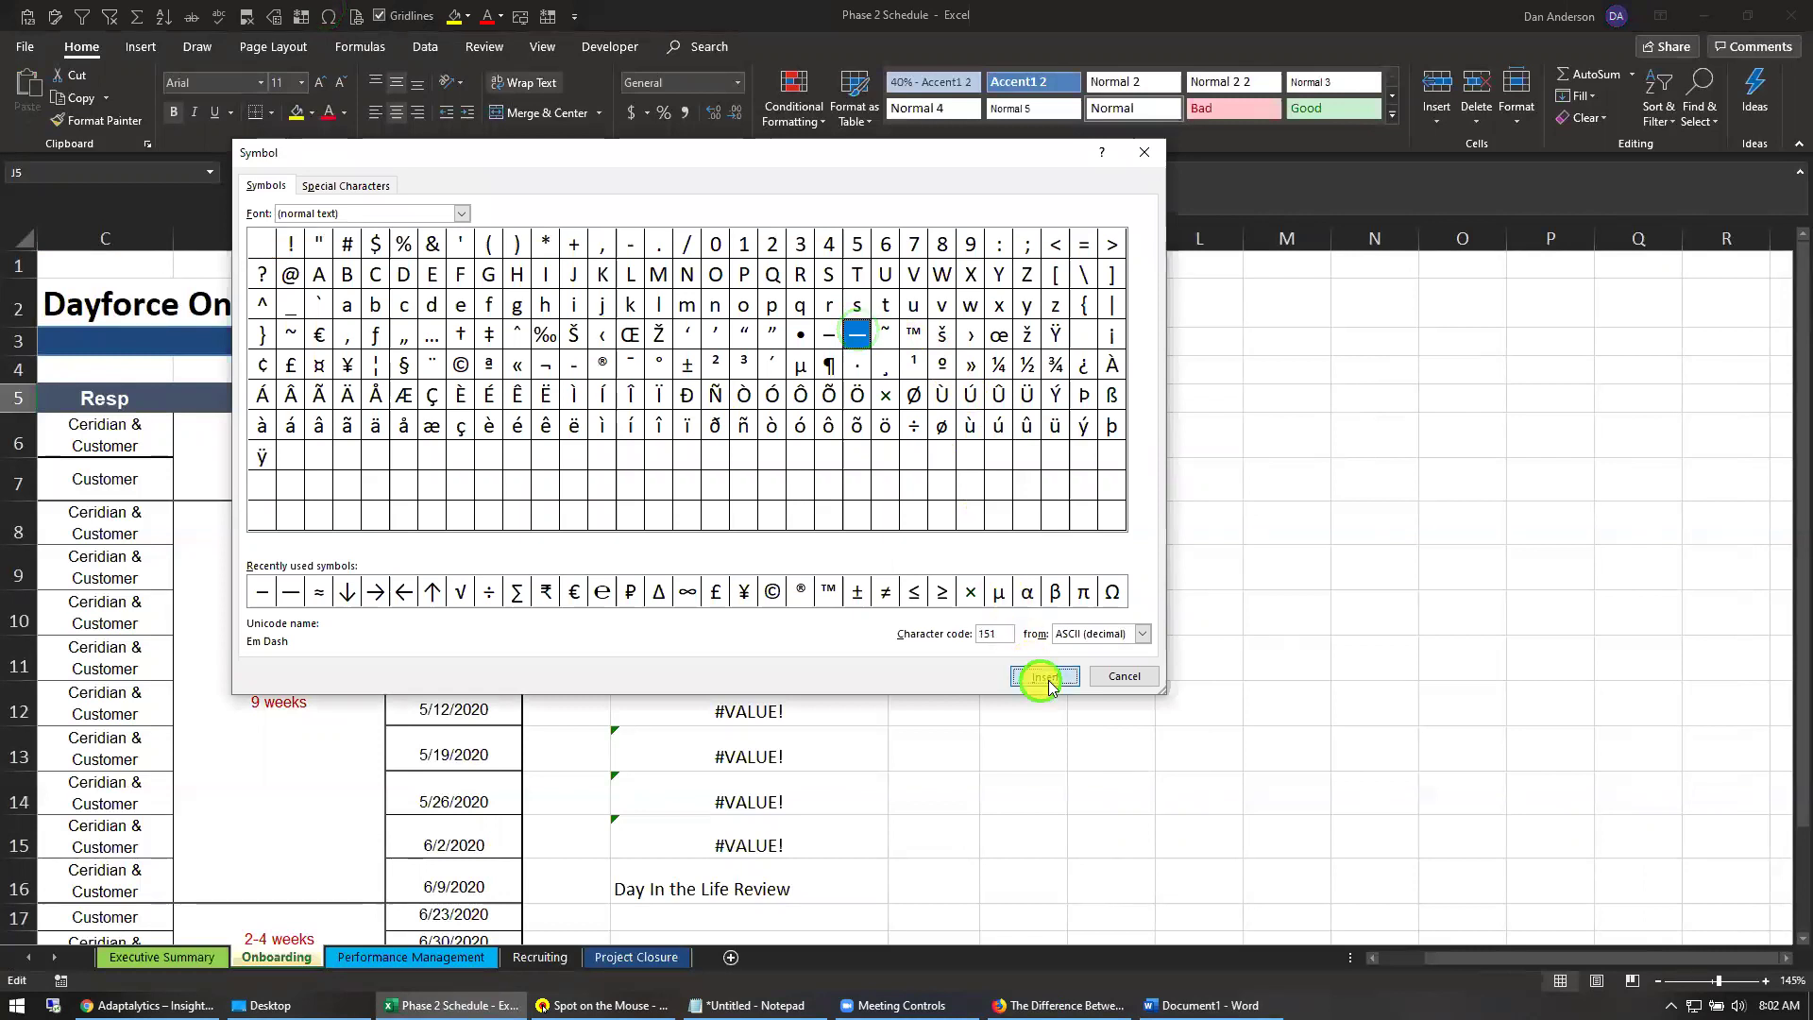
- Commit J5's em dash, then fill =CODE(H5) across H4:J4 to show 45, 150 and 151
{"action": "left_click", "coordinate": [1124, 675]}
{"action": "left_click", "coordinate": [1126, 674]}
{"action": "left_click", "coordinate": [751, 368]}
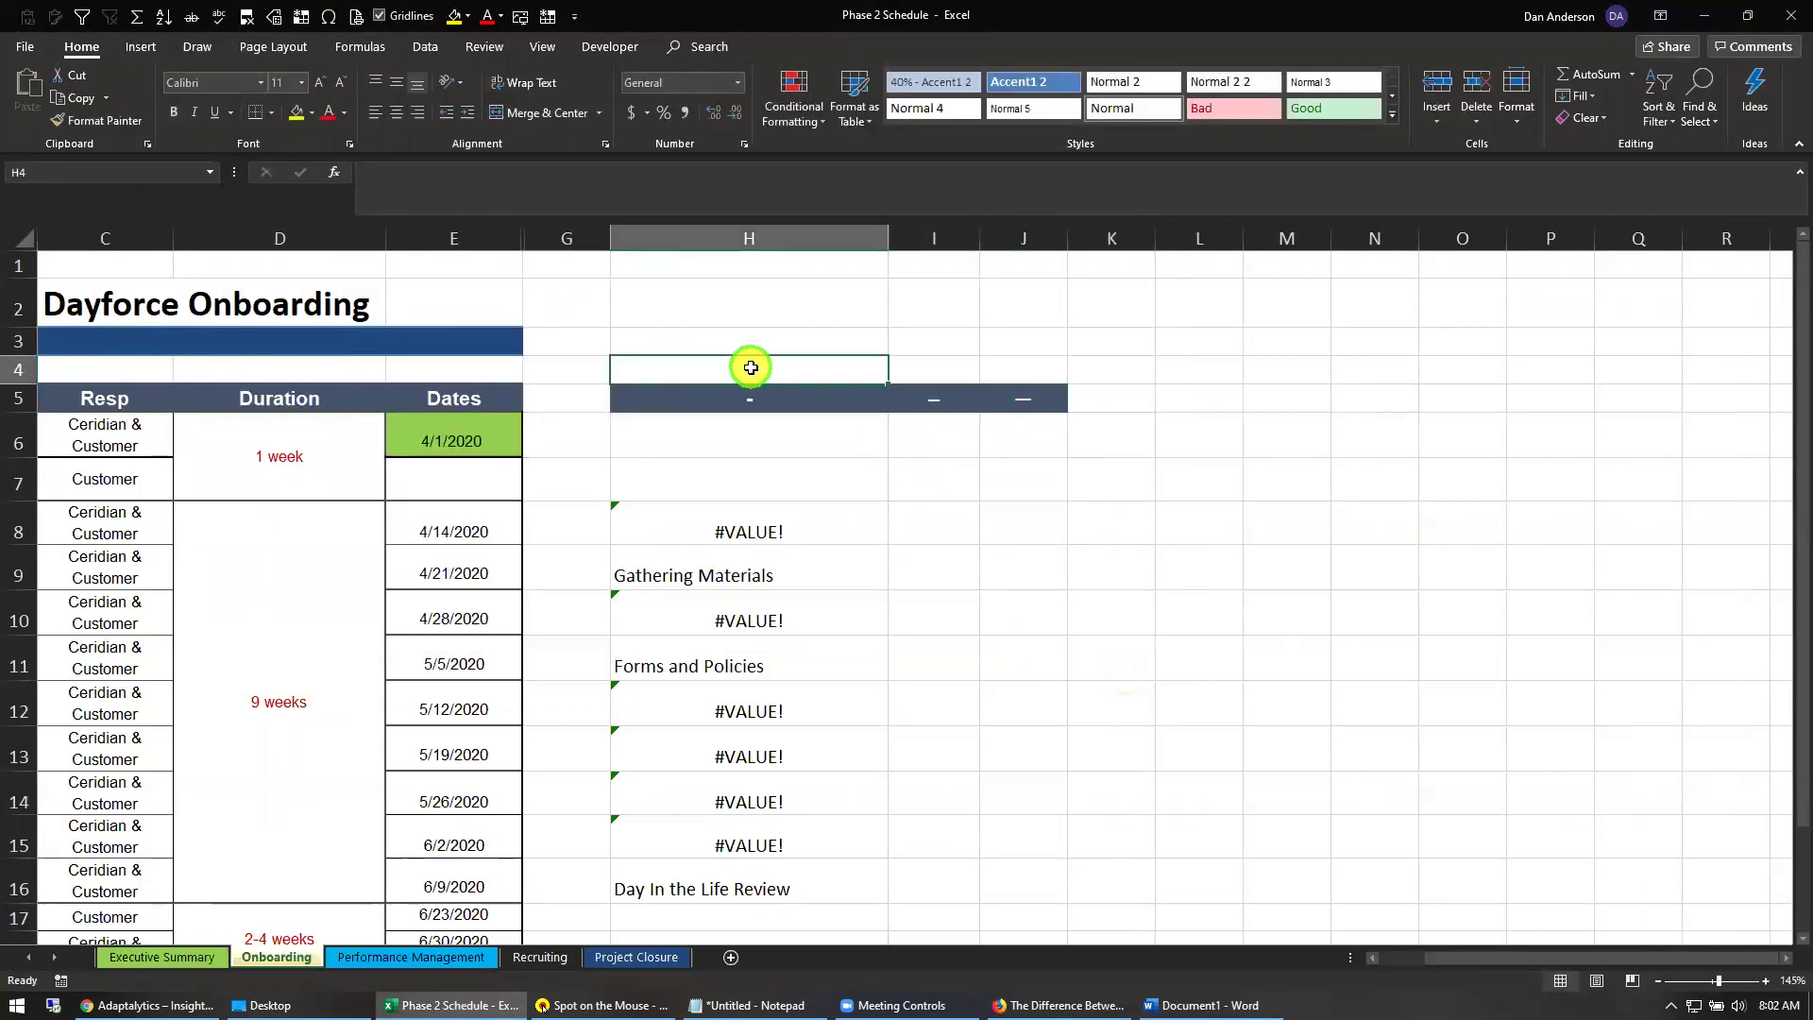
{"action": "type", "text": "=code"}
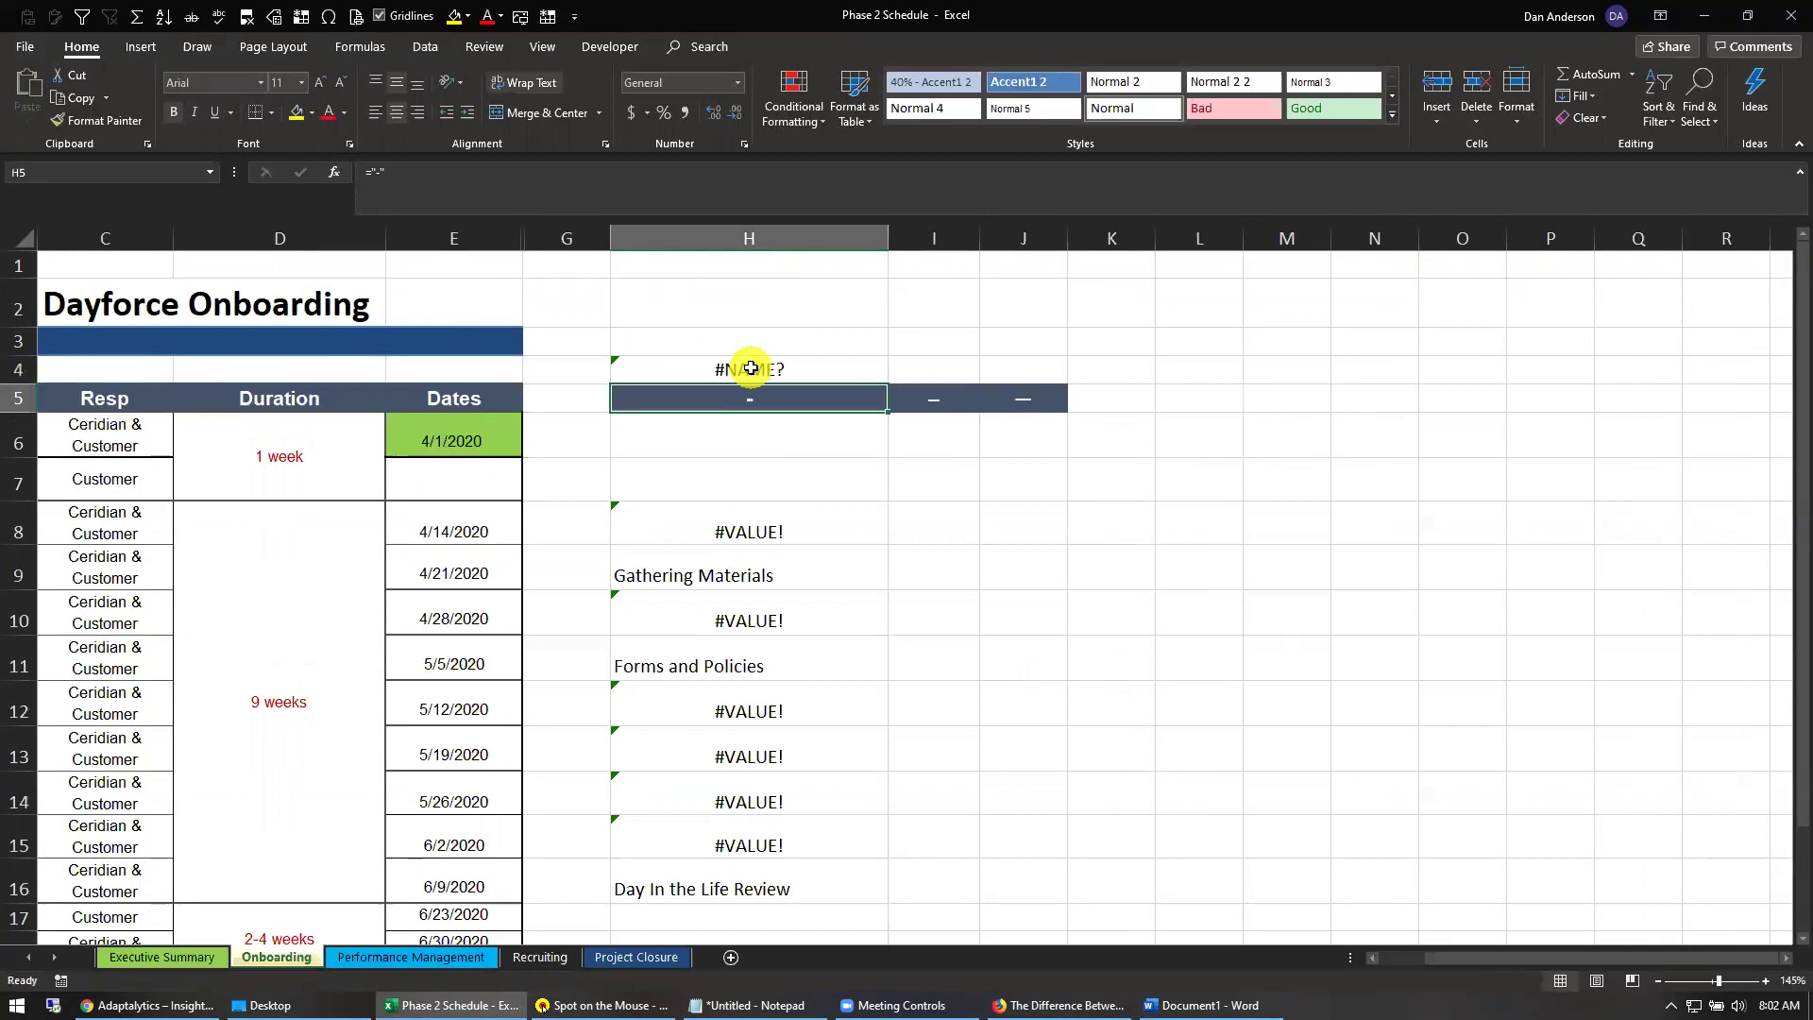
{"action": "left_click", "coordinate": [751, 368]}
{"action": "type", "text": "=code"}
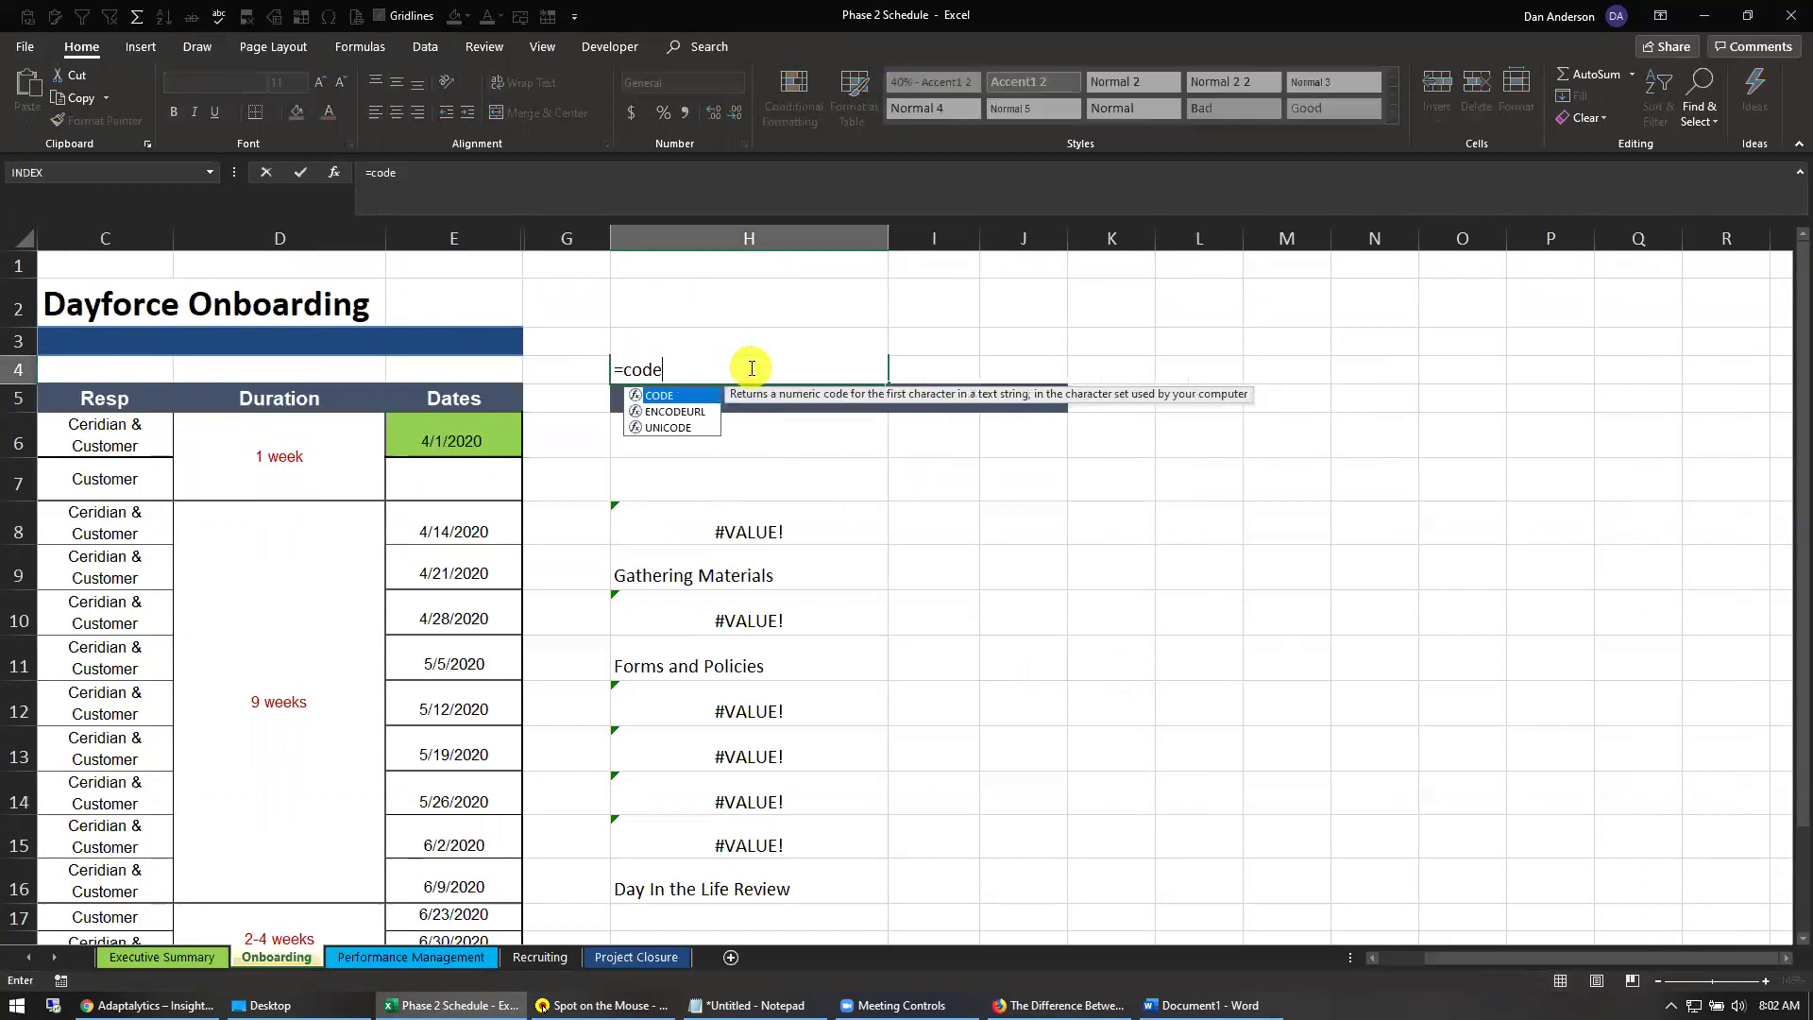
{"action": "key", "text": "Tab"}
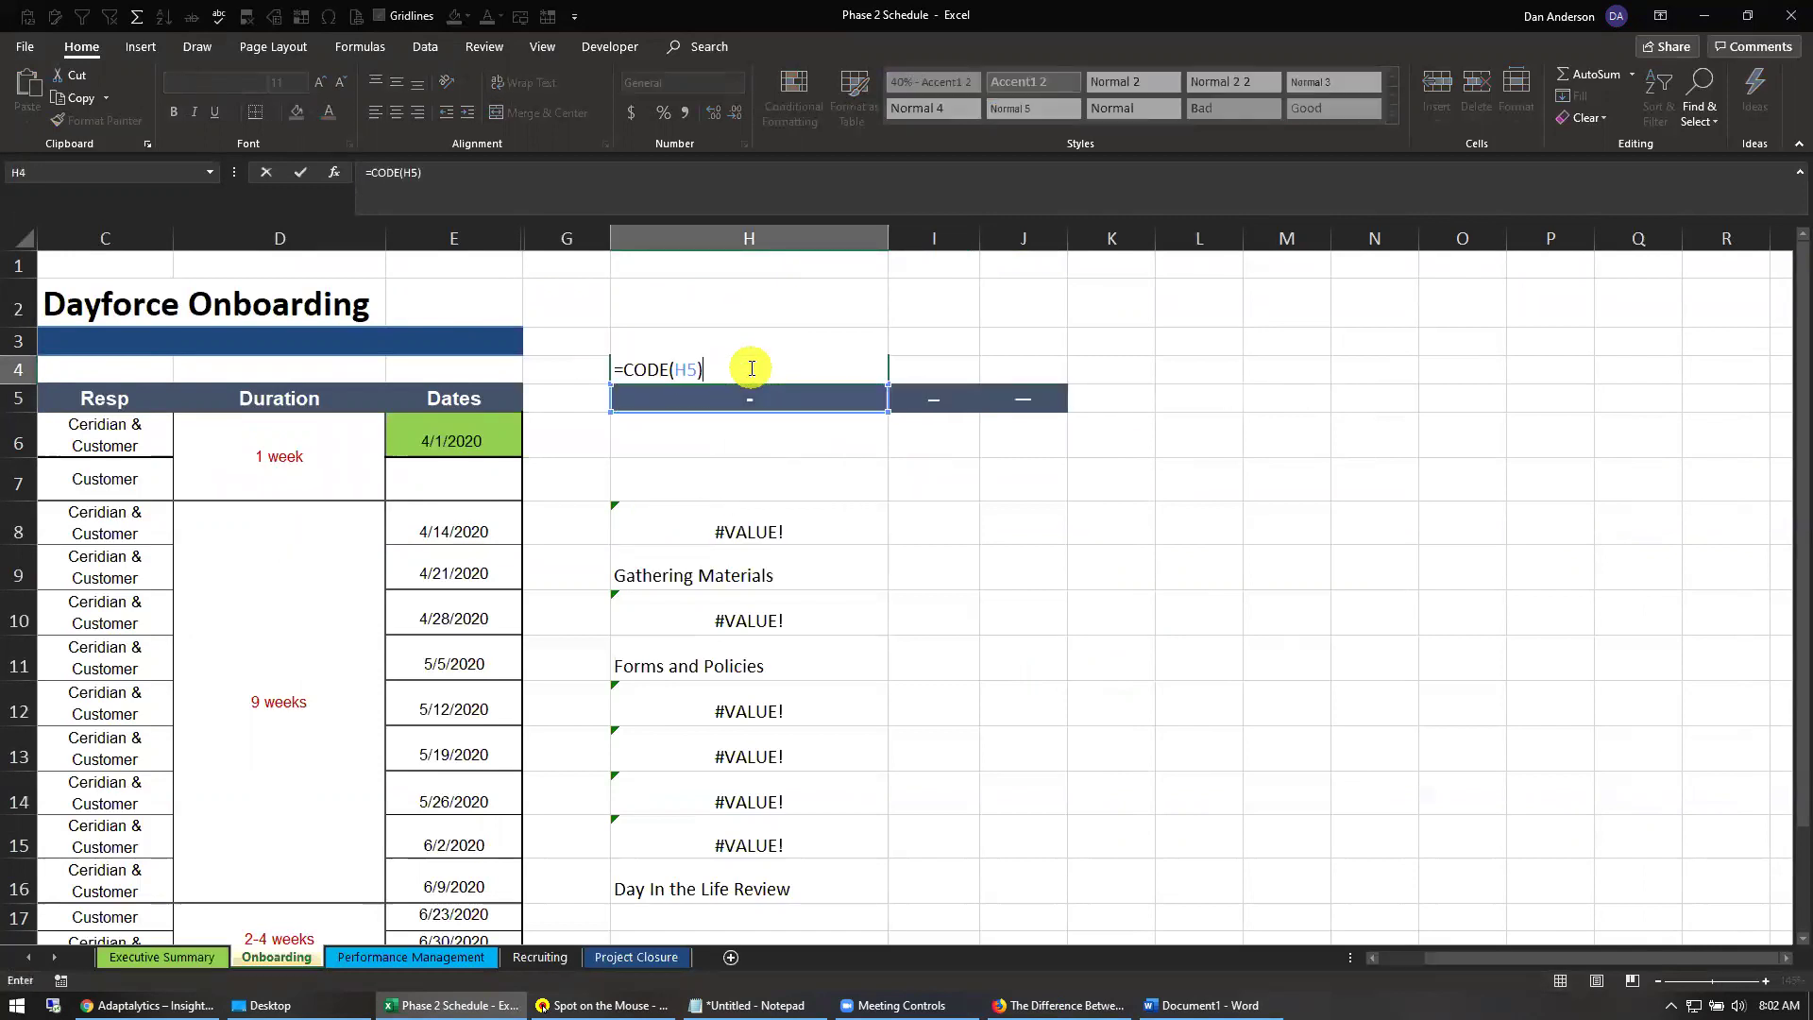
{"action": "key", "text": "ctrl+Return"}
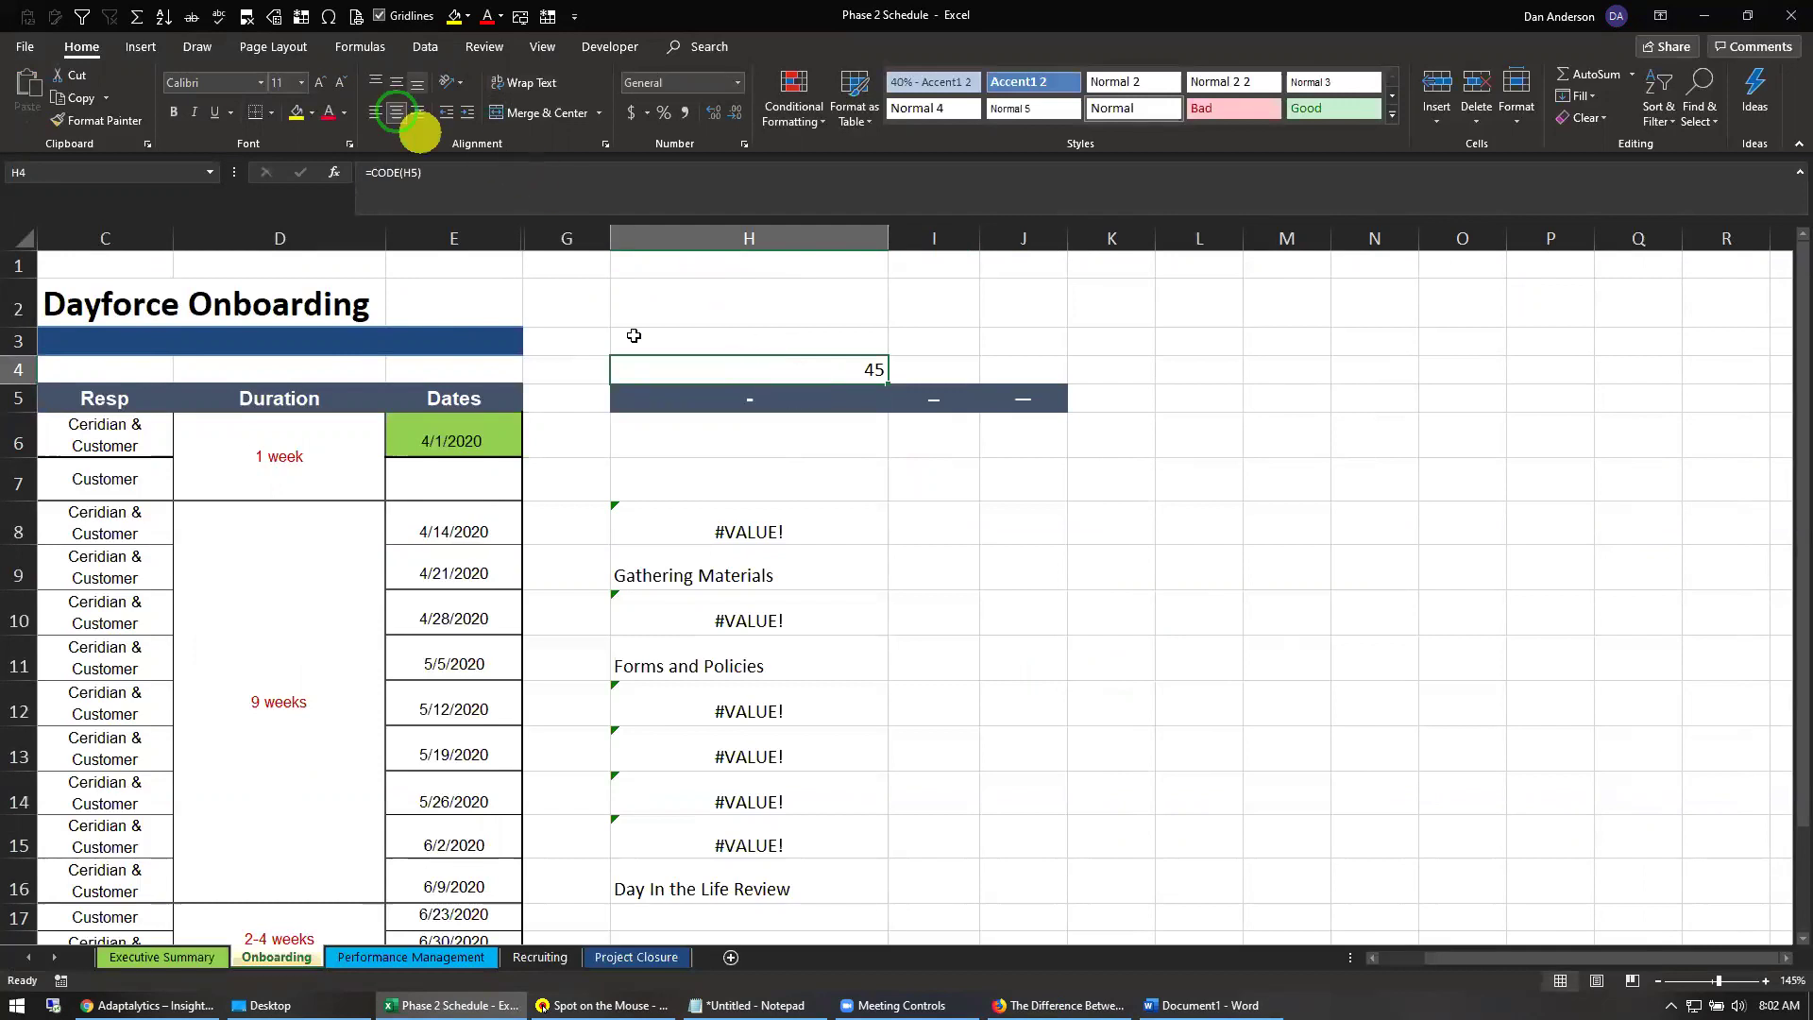
{"action": "left_click_drag", "start_coordinate": [868, 388], "coordinate": [1039, 374]}
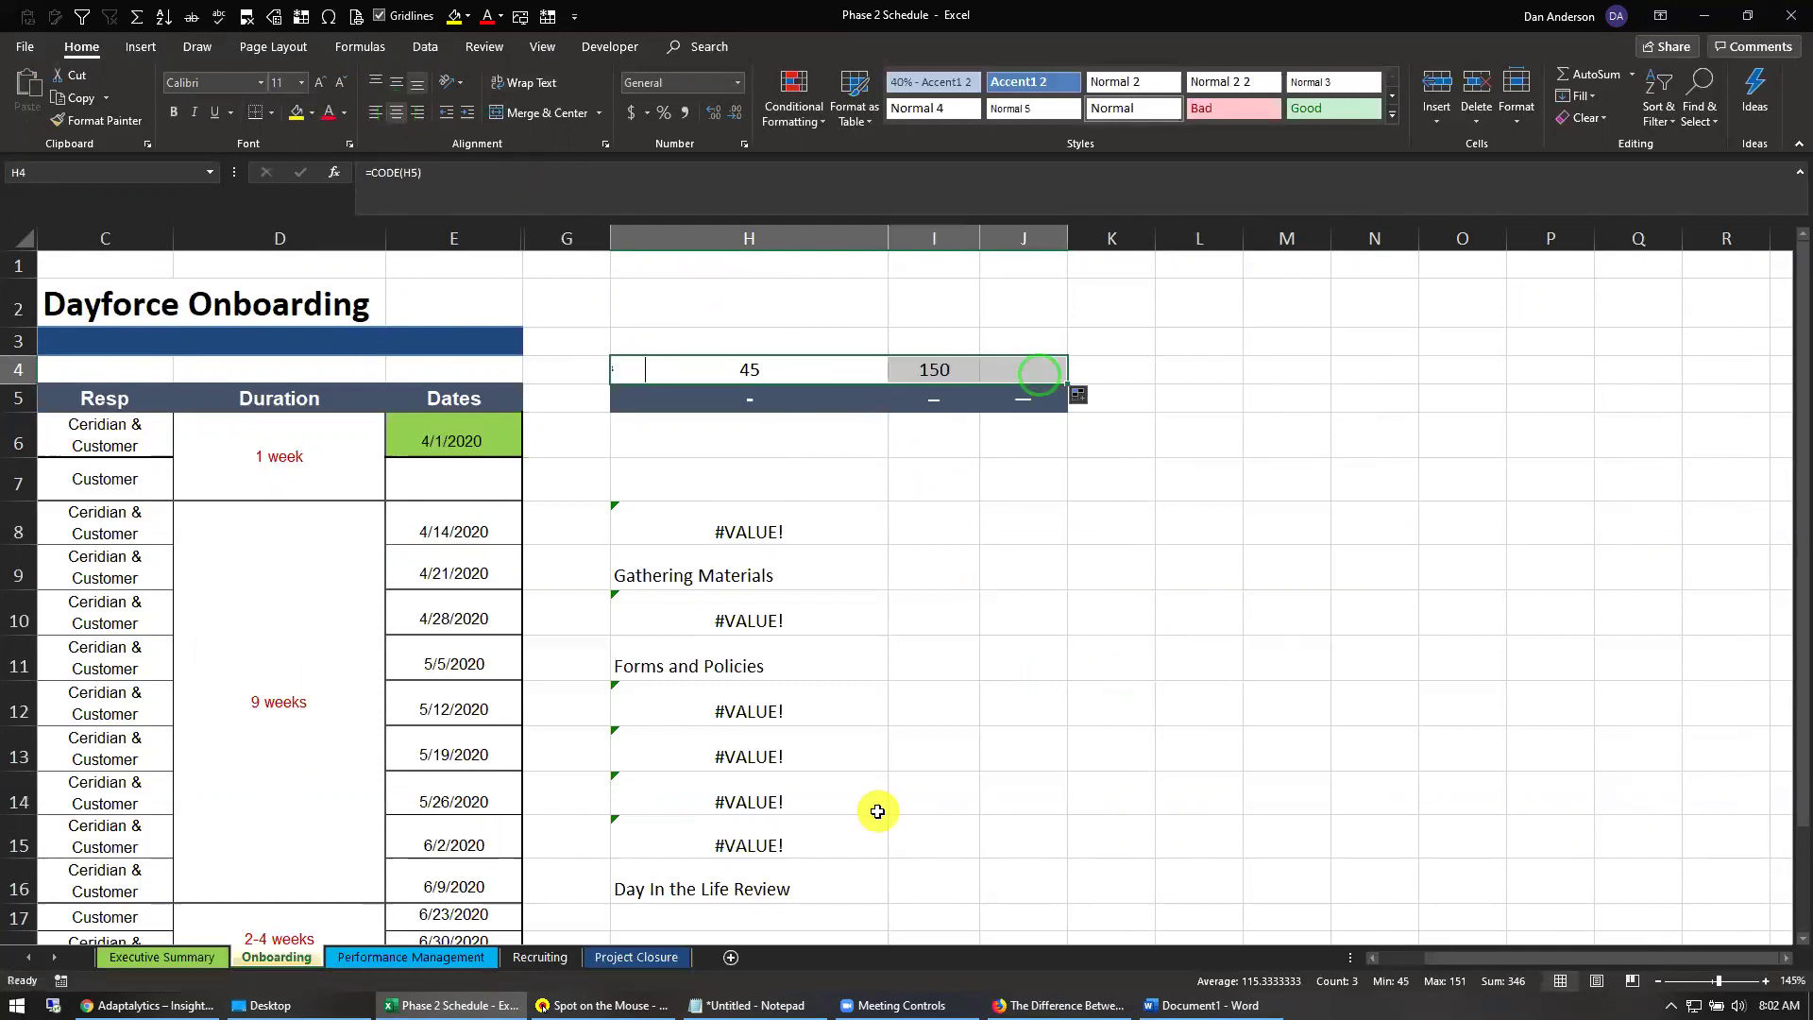
{"action": "left_click", "coordinate": [993, 466]}
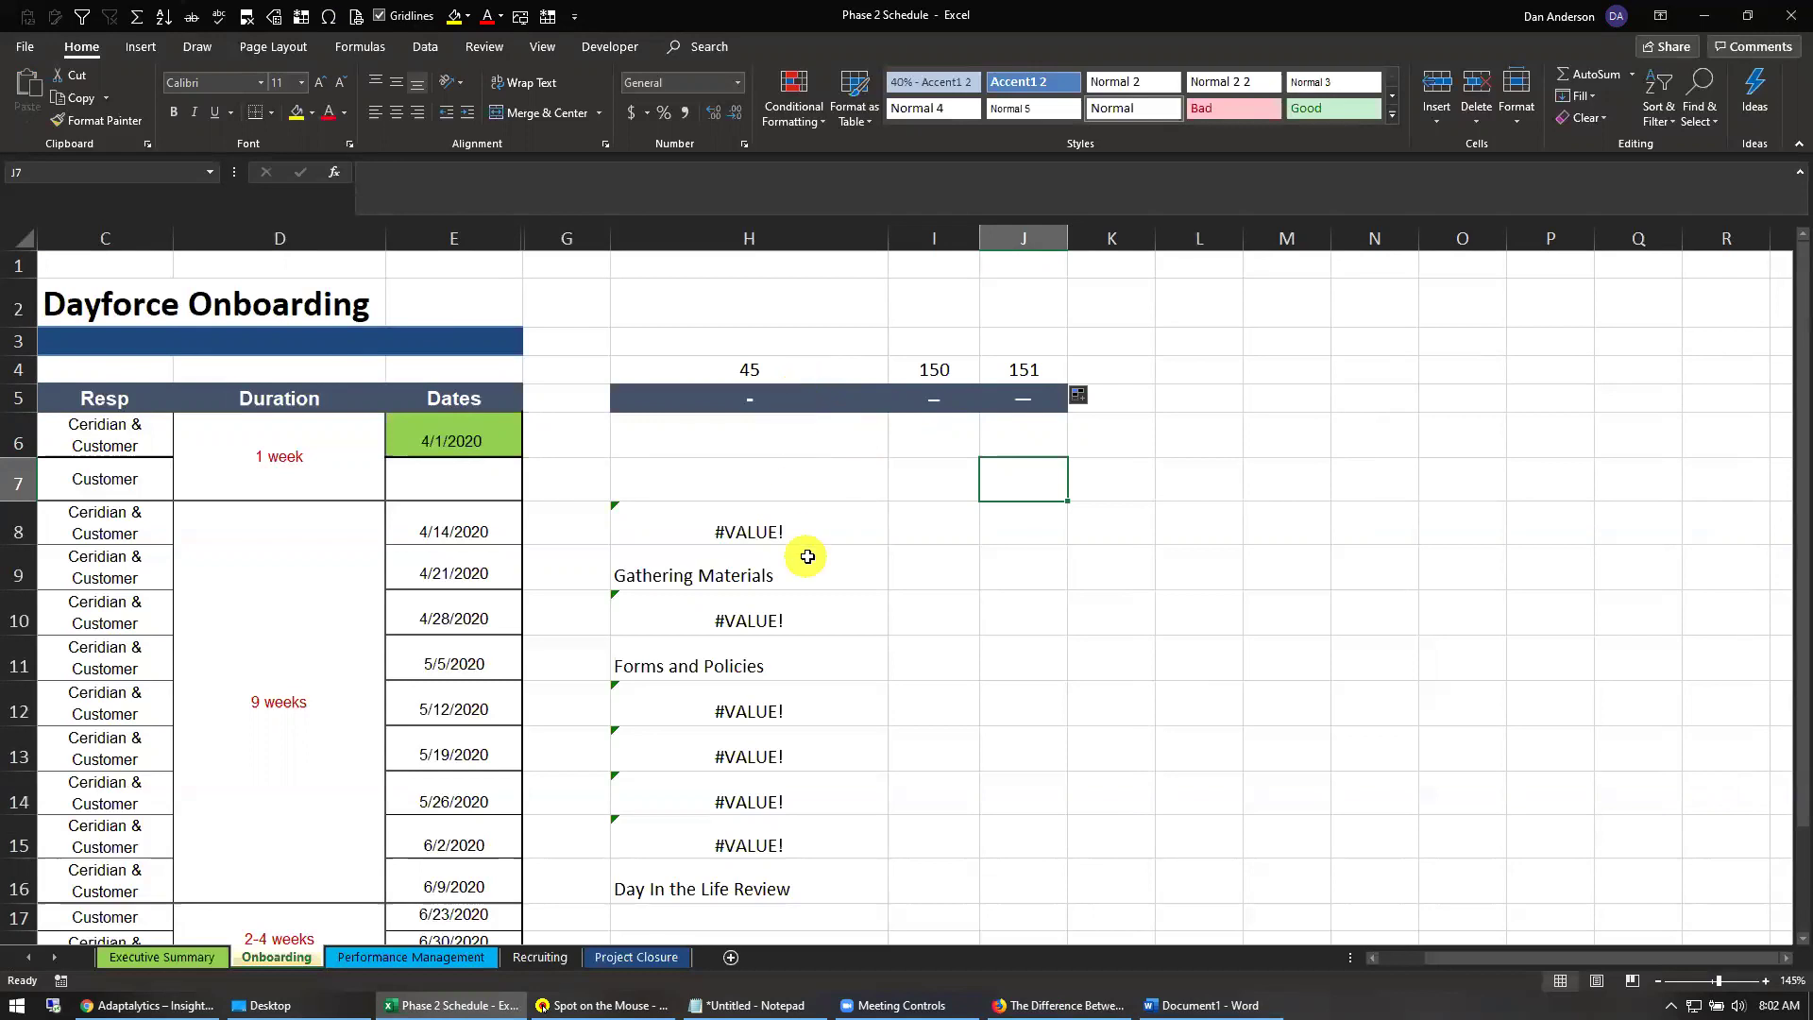
- Narrow columns G and D
{"action": "left_click", "coordinate": [788, 512]}
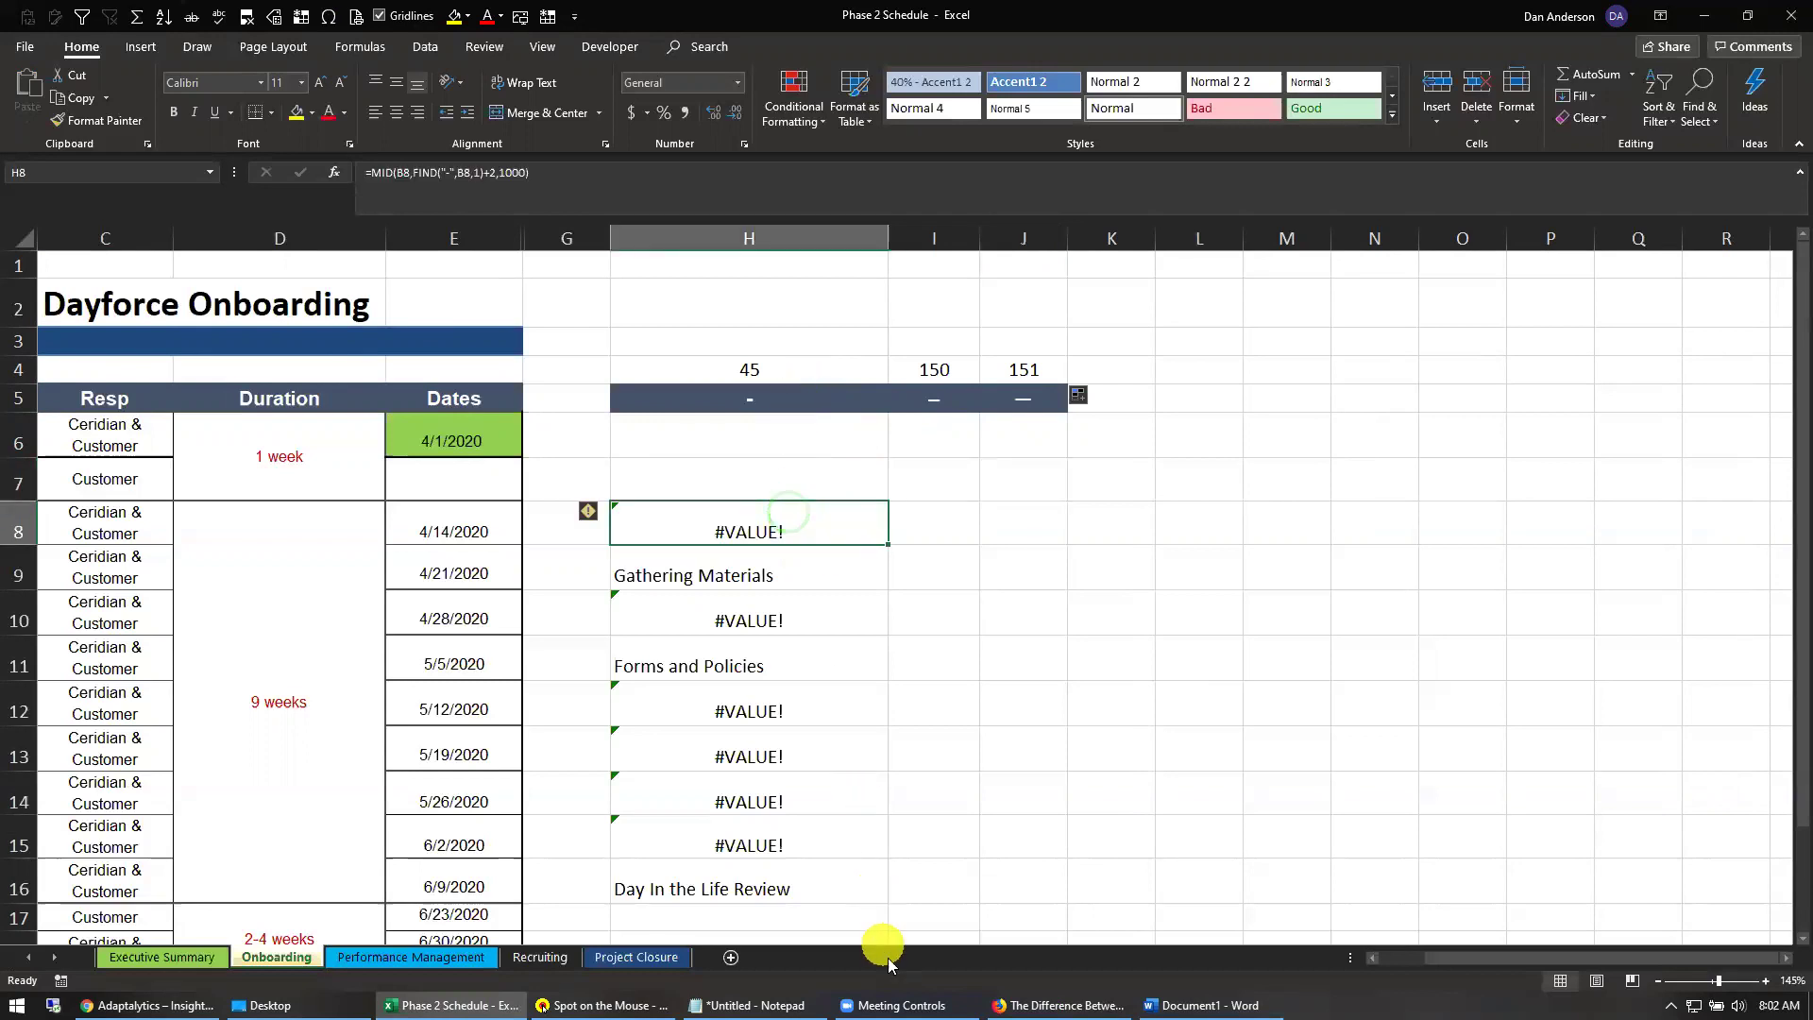
{"action": "left_click", "coordinate": [1372, 958]}
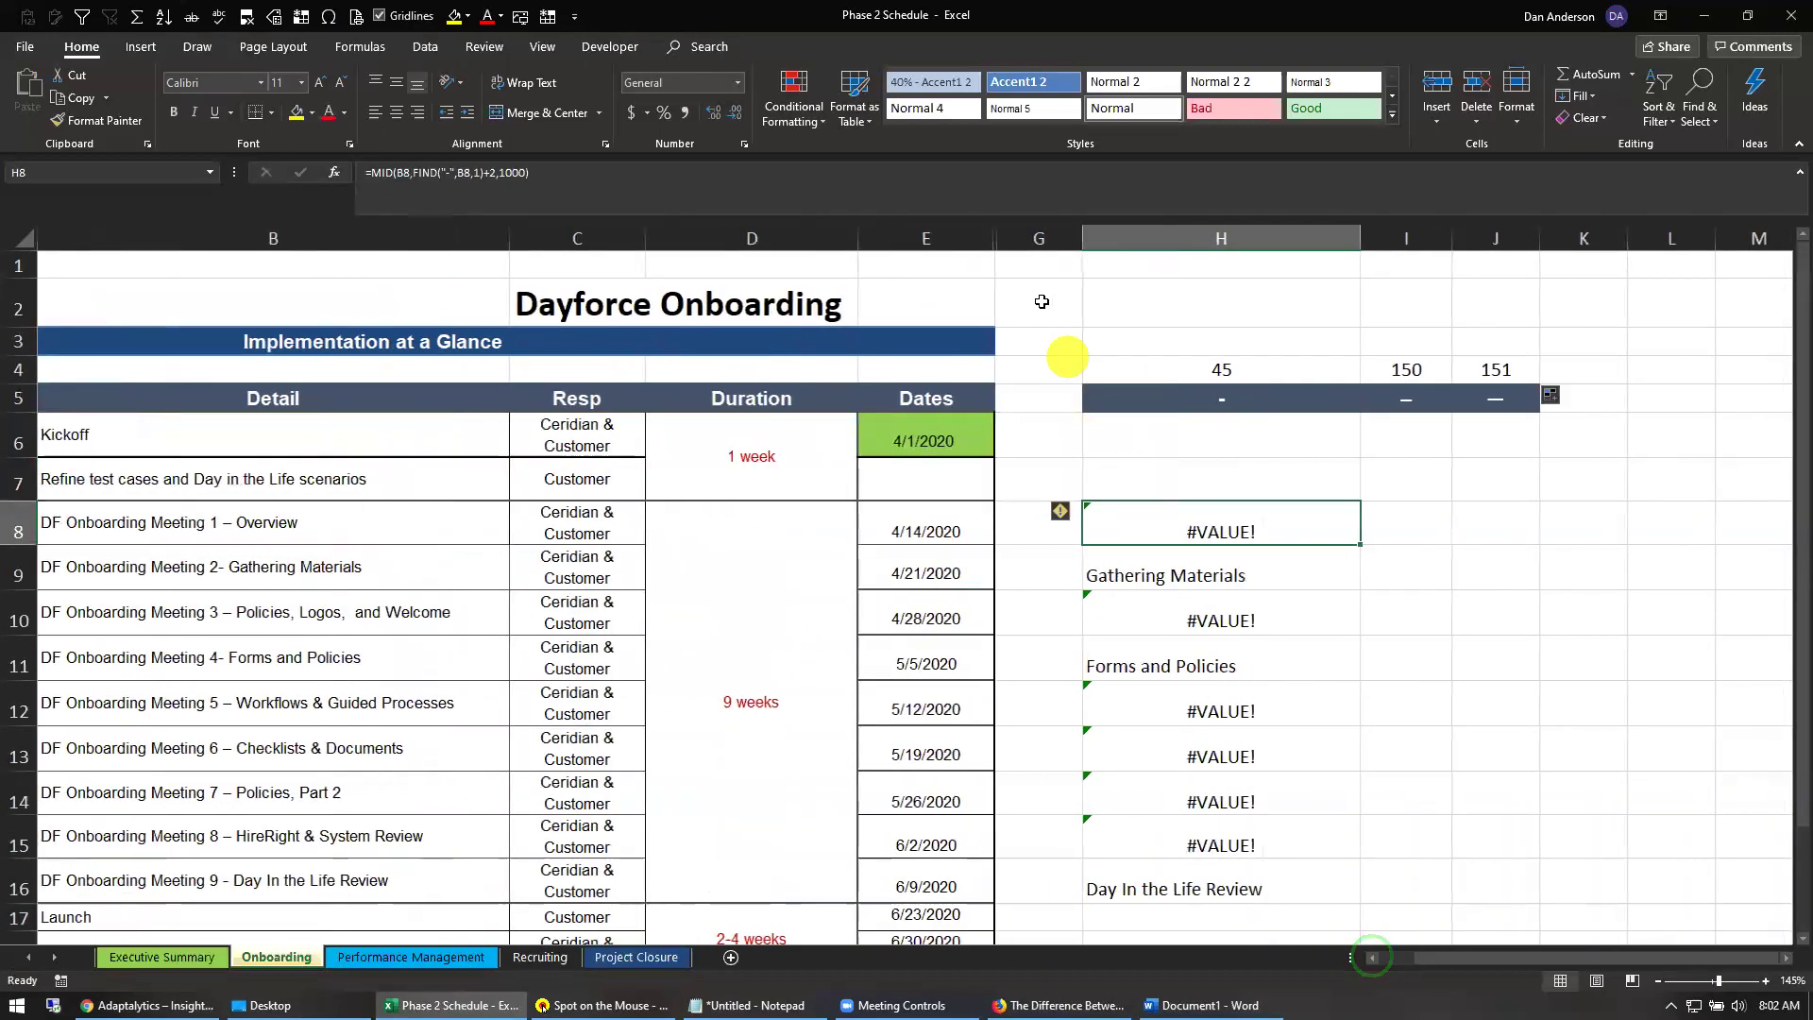
{"action": "left_click", "coordinate": [1038, 239]}
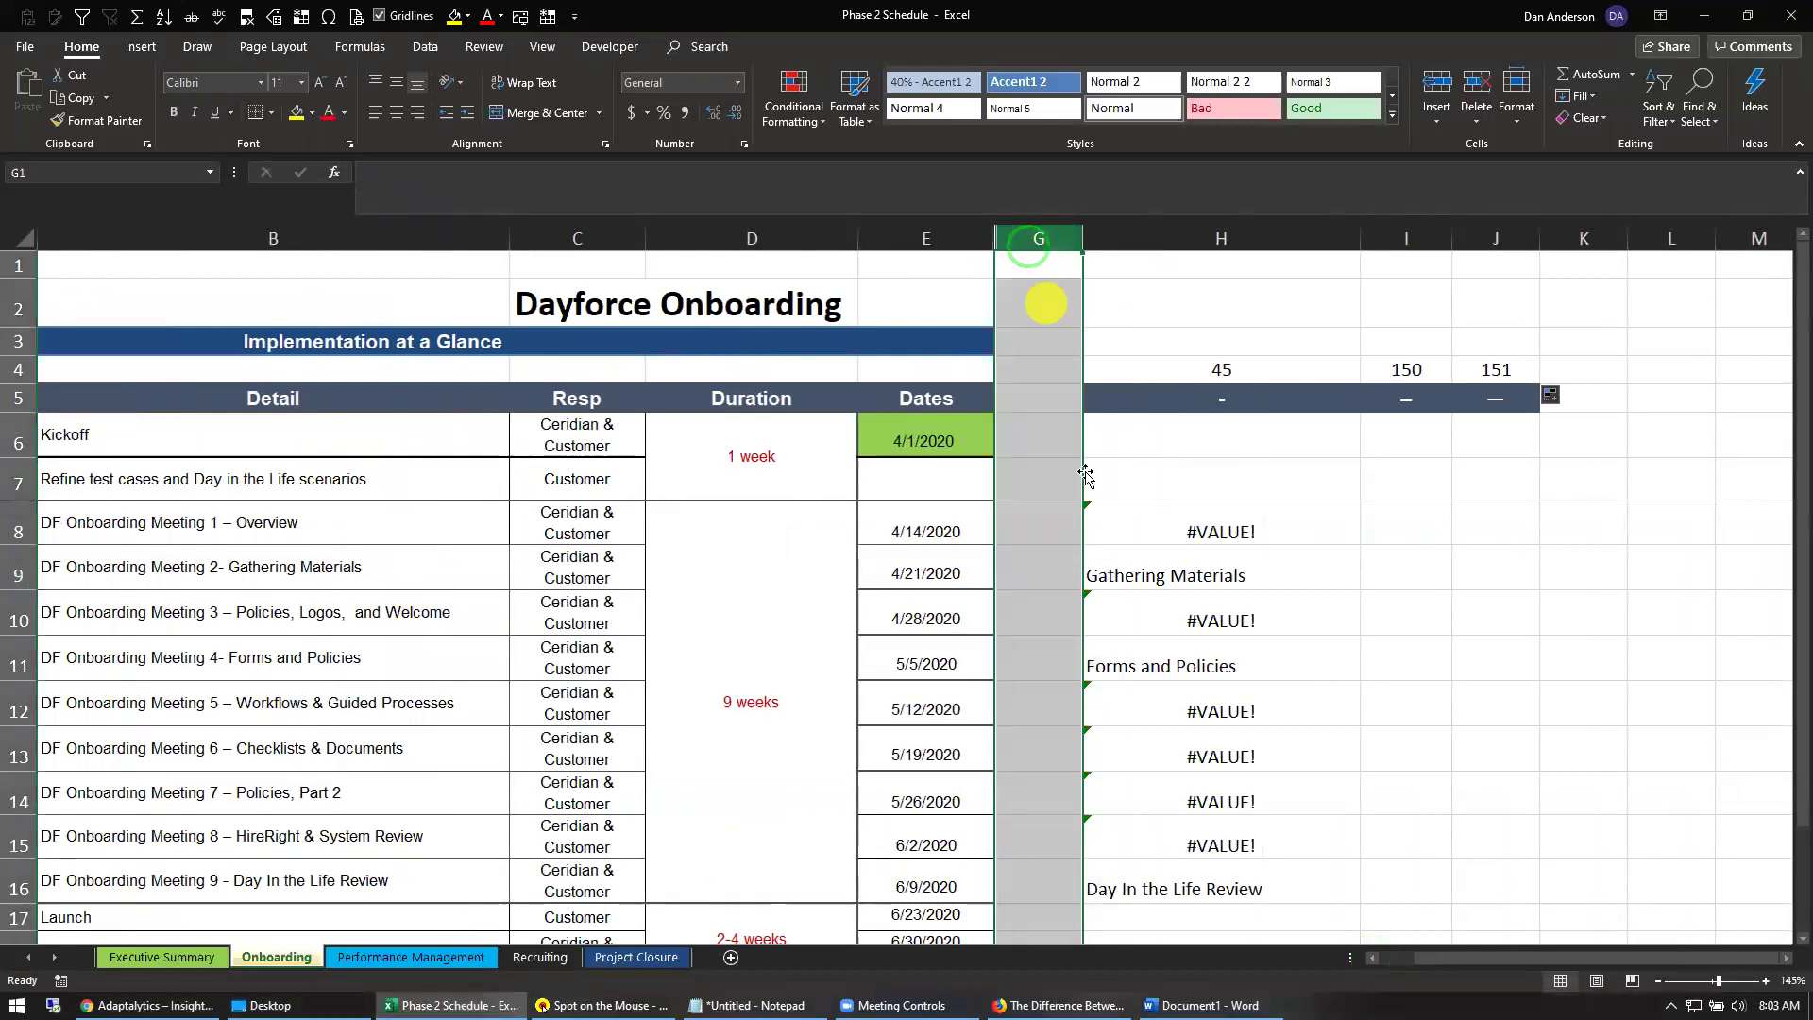
{"action": "left_click_drag", "start_coordinate": [1084, 231], "coordinate": [1032, 236]}
{"action": "left_click_drag", "start_coordinate": [858, 238], "coordinate": [746, 238]}
- Enter =FIND(H$5,$B8,1) in H8 and fill it across to J8, giving 25 for the en dash
{"action": "left_click", "coordinate": [989, 508]}
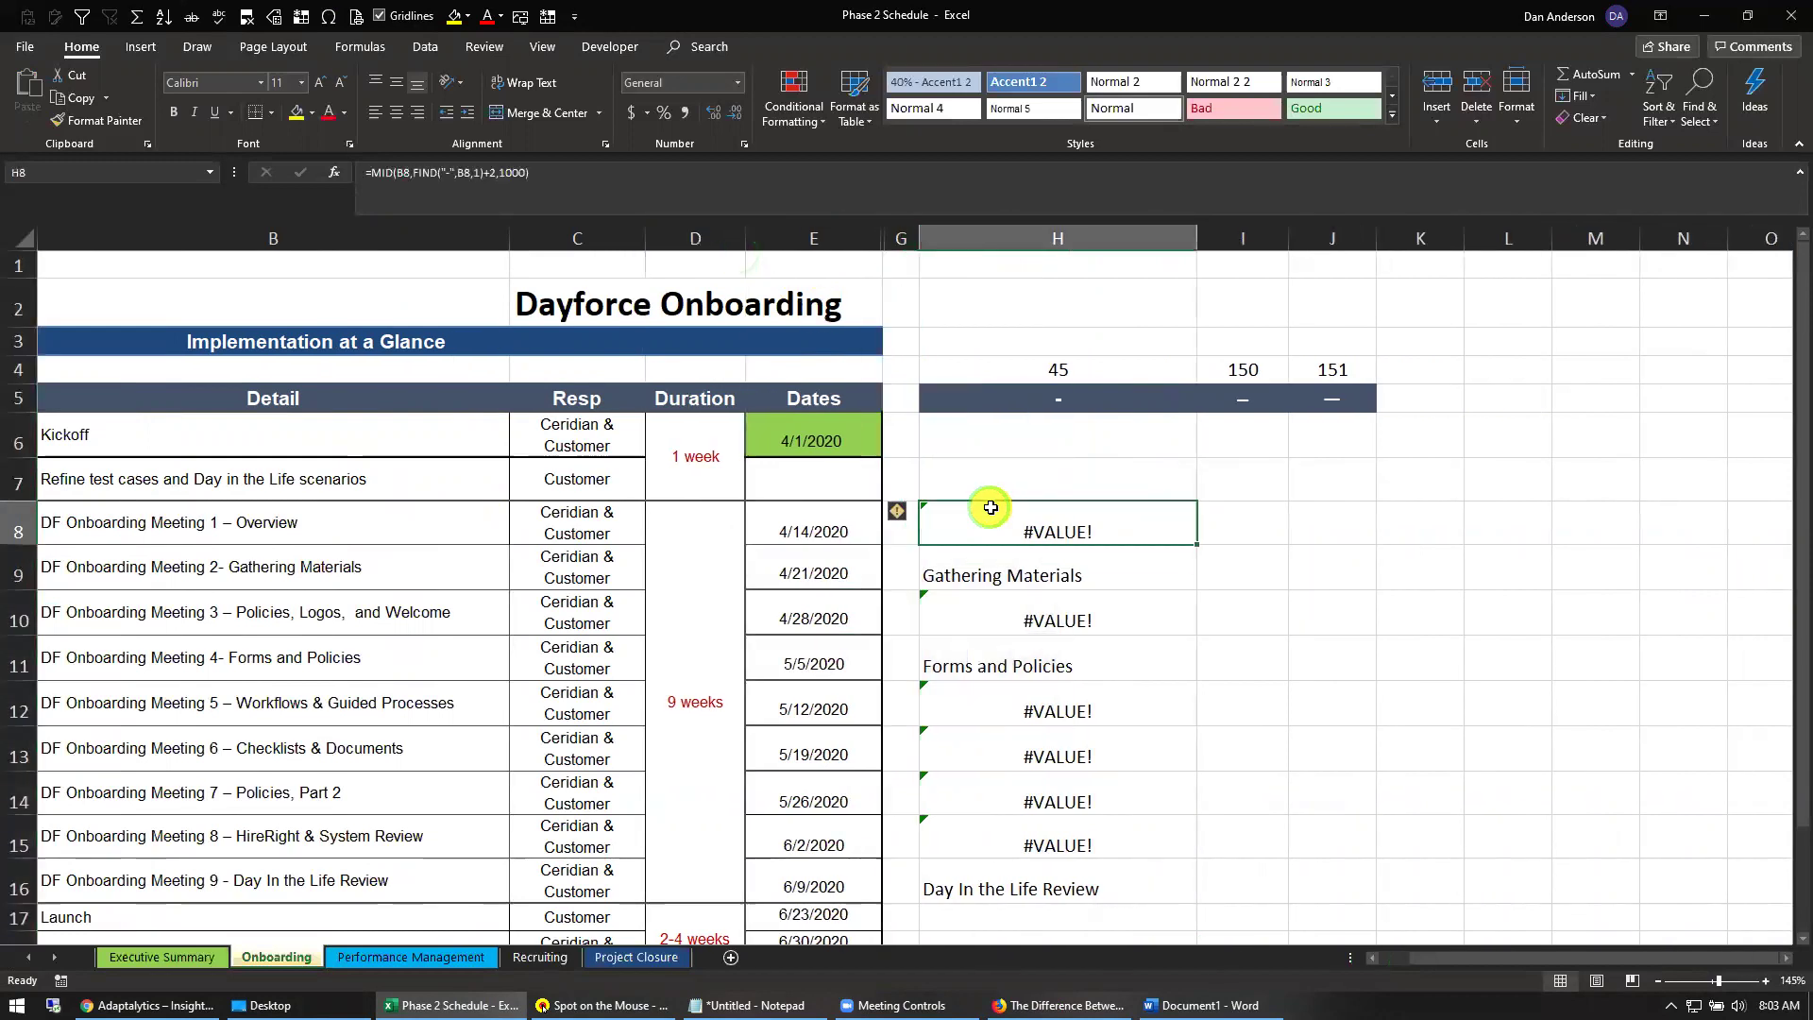
{"action": "type", "text": "=FIND("}
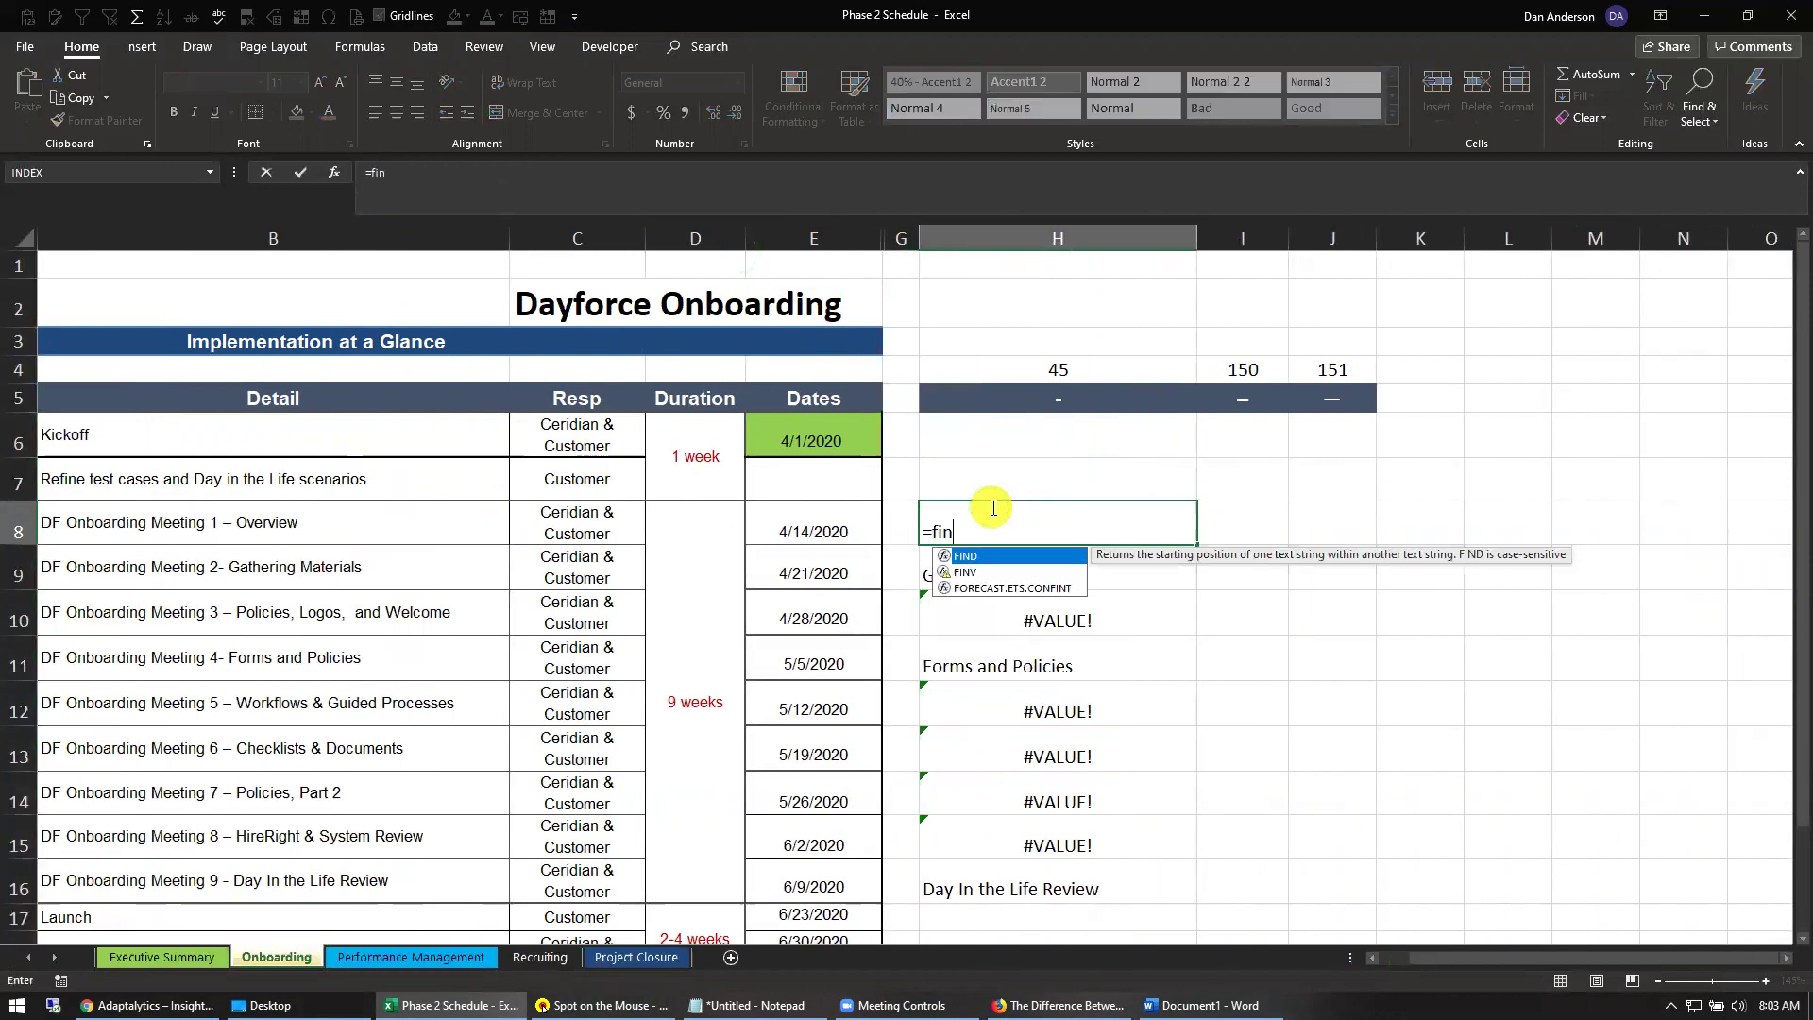
{"action": "key", "text": "Up"}
{"action": "key", "text": "Up"}
{"action": "key", "text": "Up"}
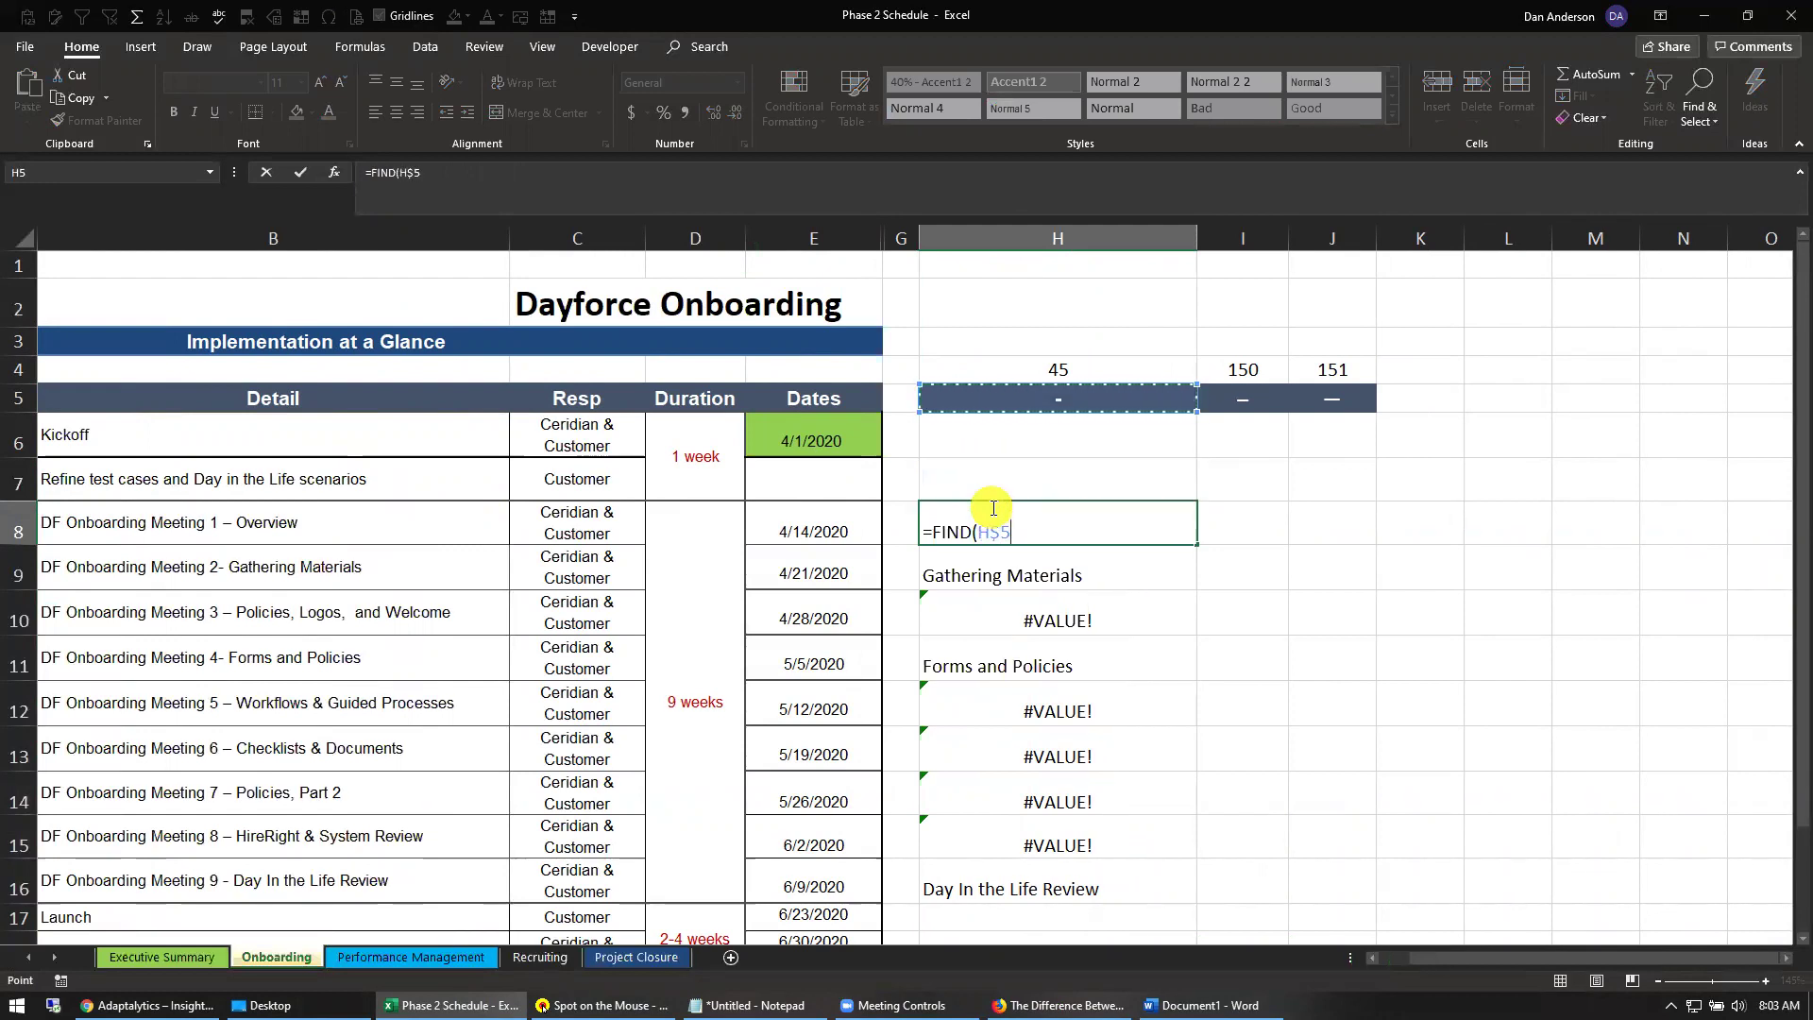
{"action": "type", "text": ","}
{"action": "key", "text": "Left"}
{"action": "key", "text": "Left"}
{"action": "key", "text": "Left"}
{"action": "key", "text": "Left"}
{"action": "key", "text": "Left"}
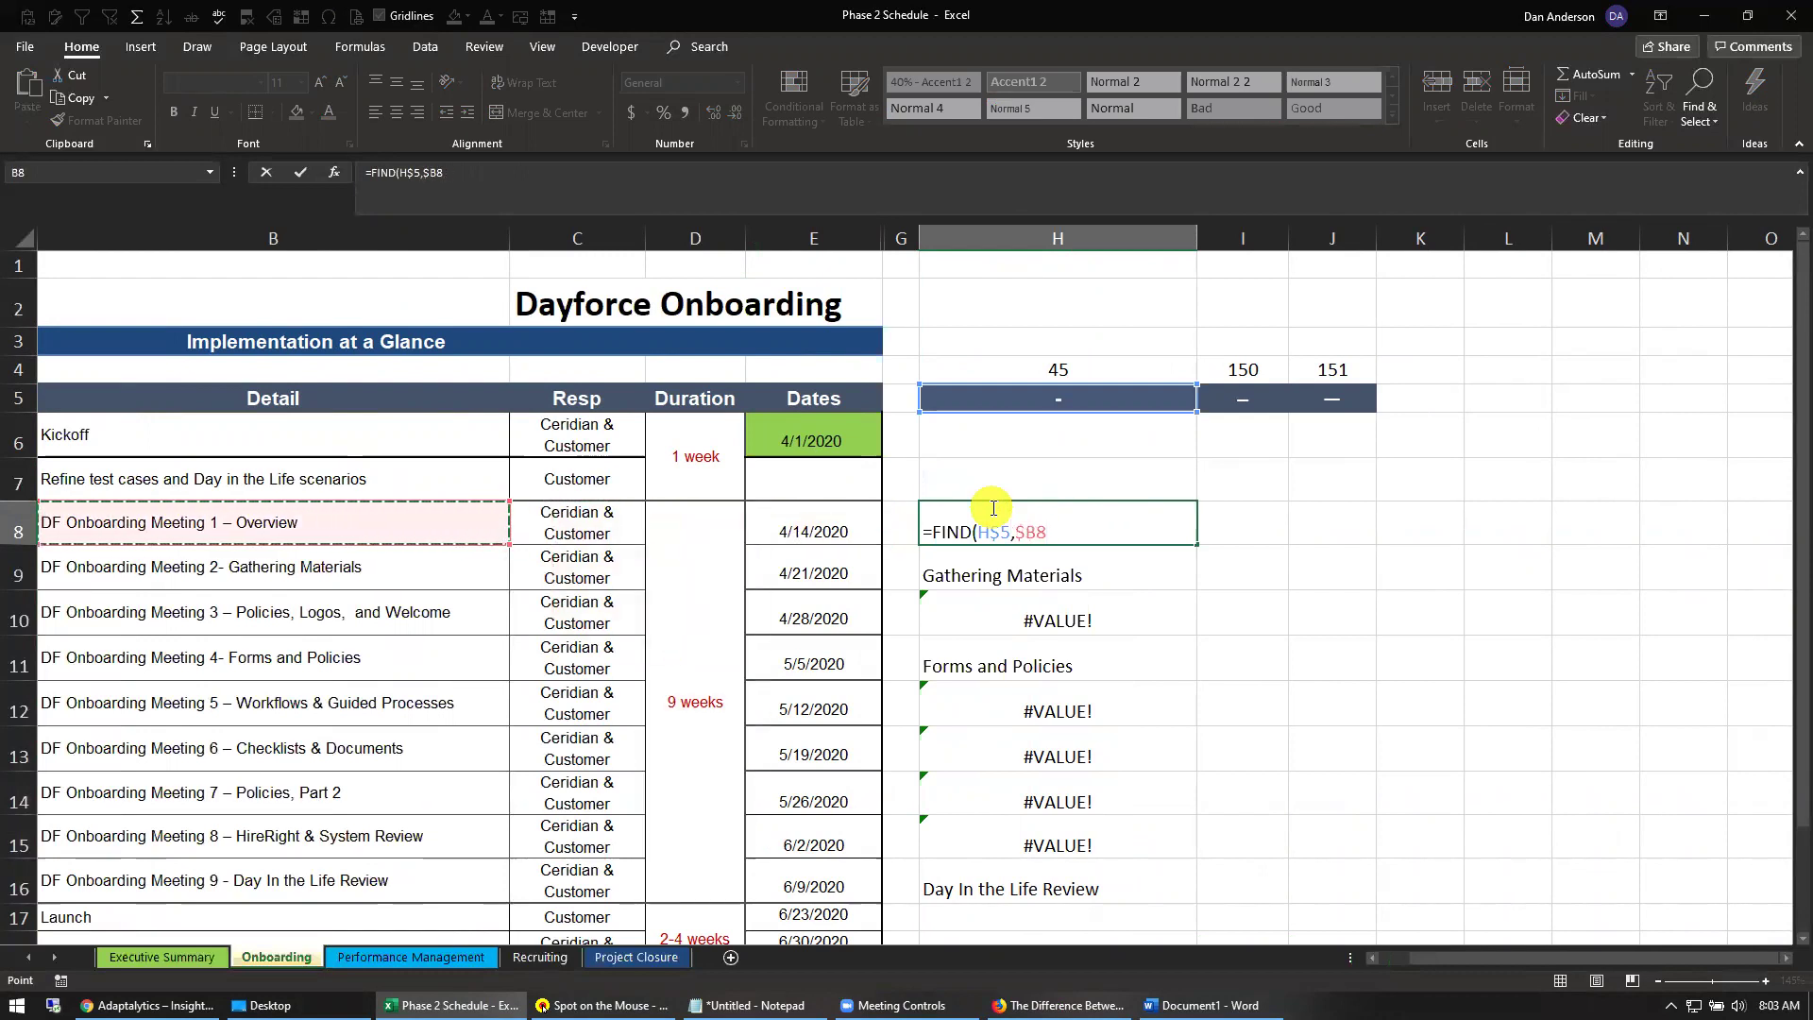
{"action": "type", "text": ","}
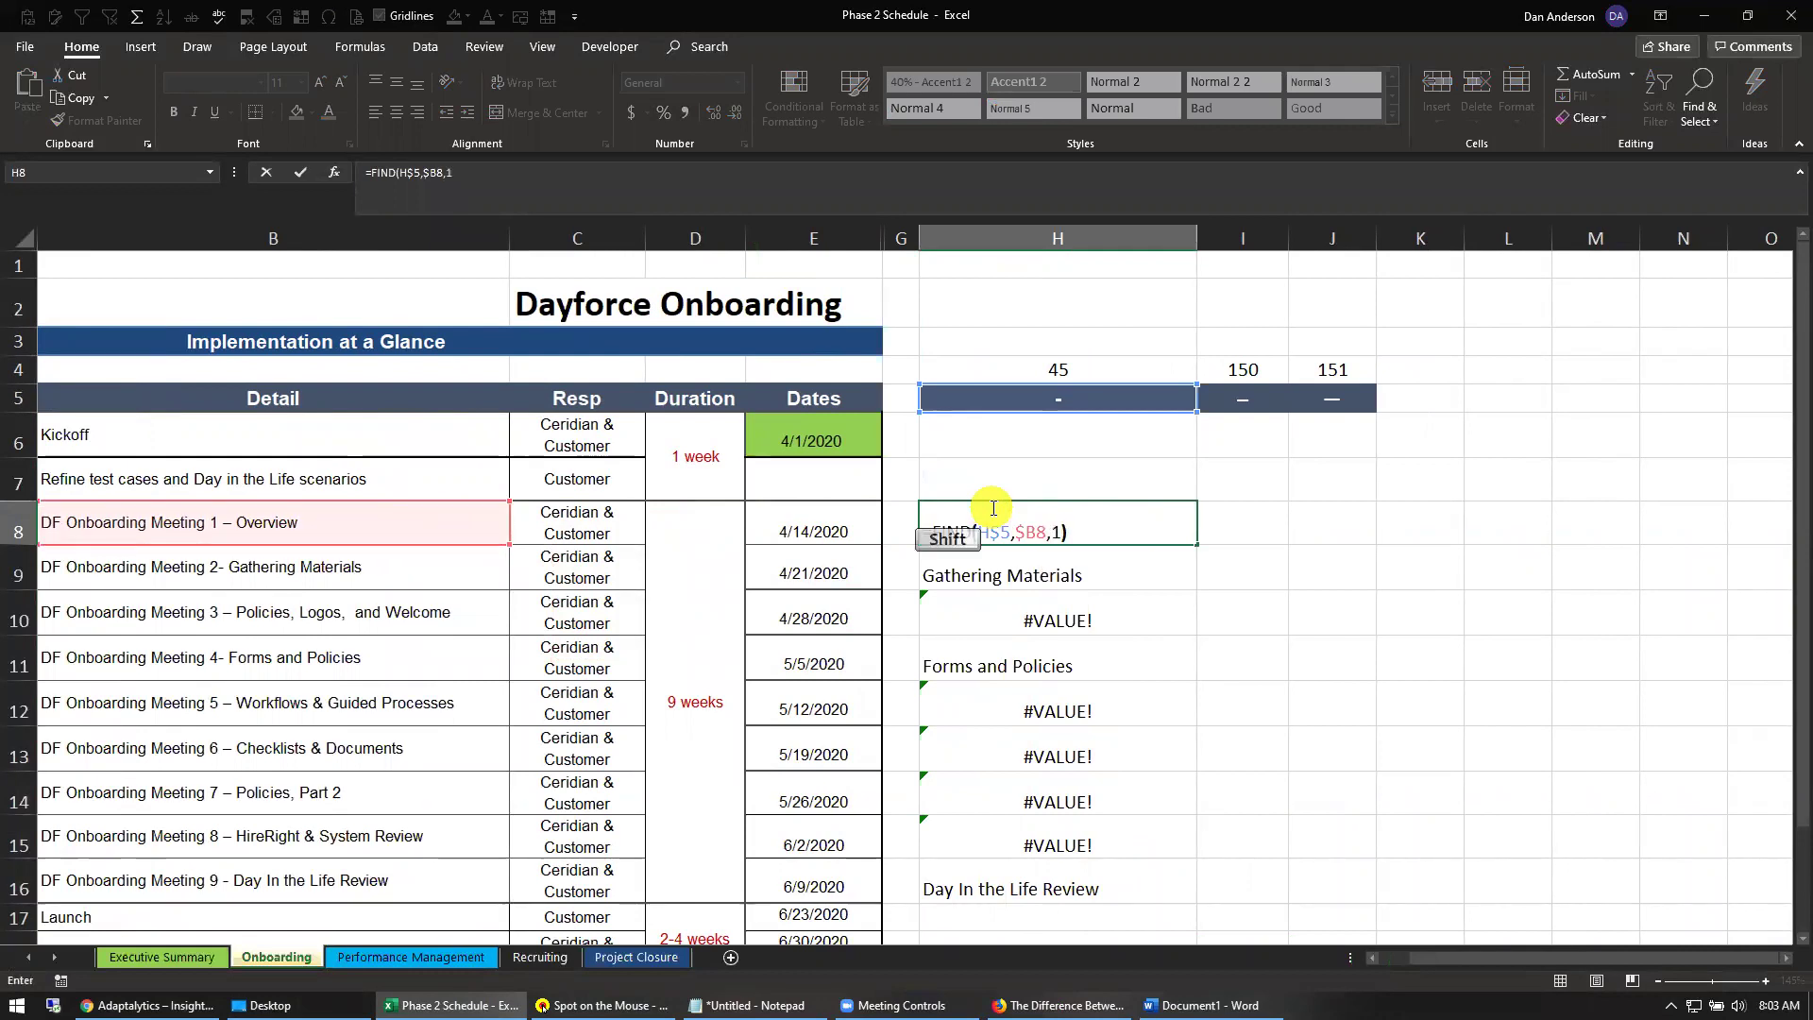
{"action": "type", "text": "1)"}
{"action": "key", "text": "Return"}
{"action": "left_click", "coordinate": [988, 510]}
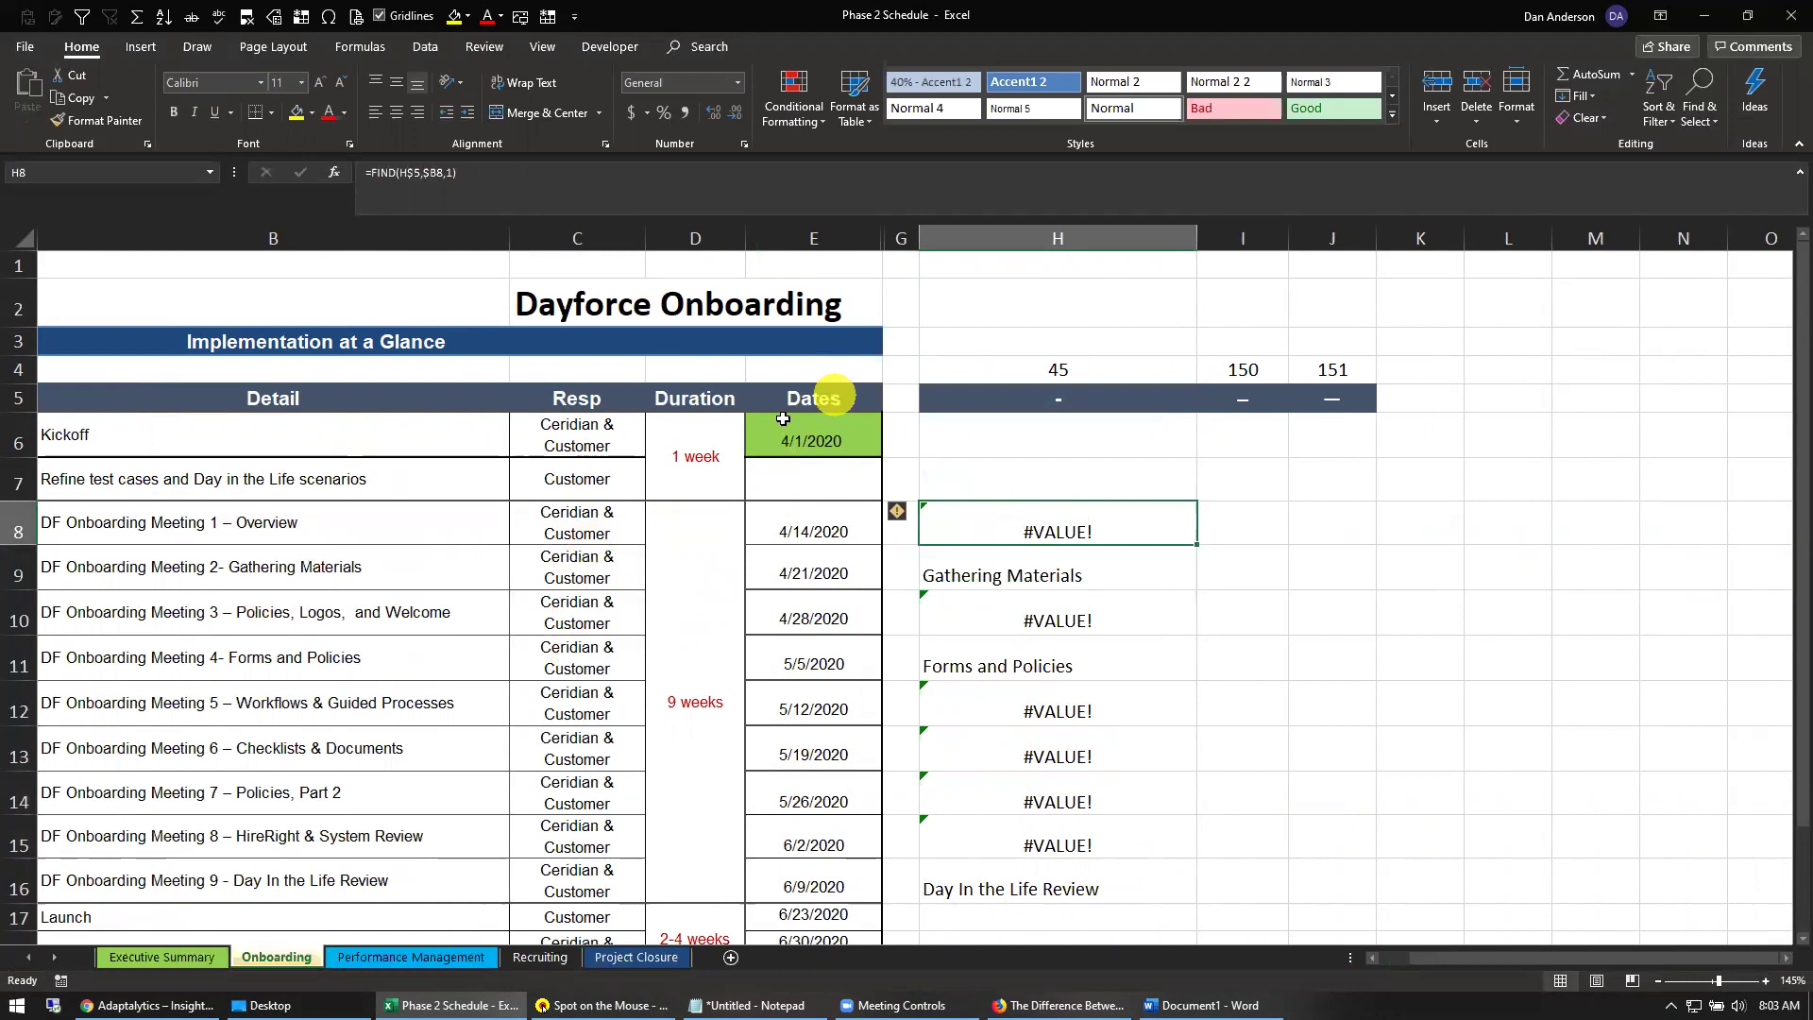
{"action": "left_click_drag", "start_coordinate": [1197, 544], "coordinate": [1360, 530]}
- Center the FIND results in row 8
{"action": "left_click", "coordinate": [1432, 519]}
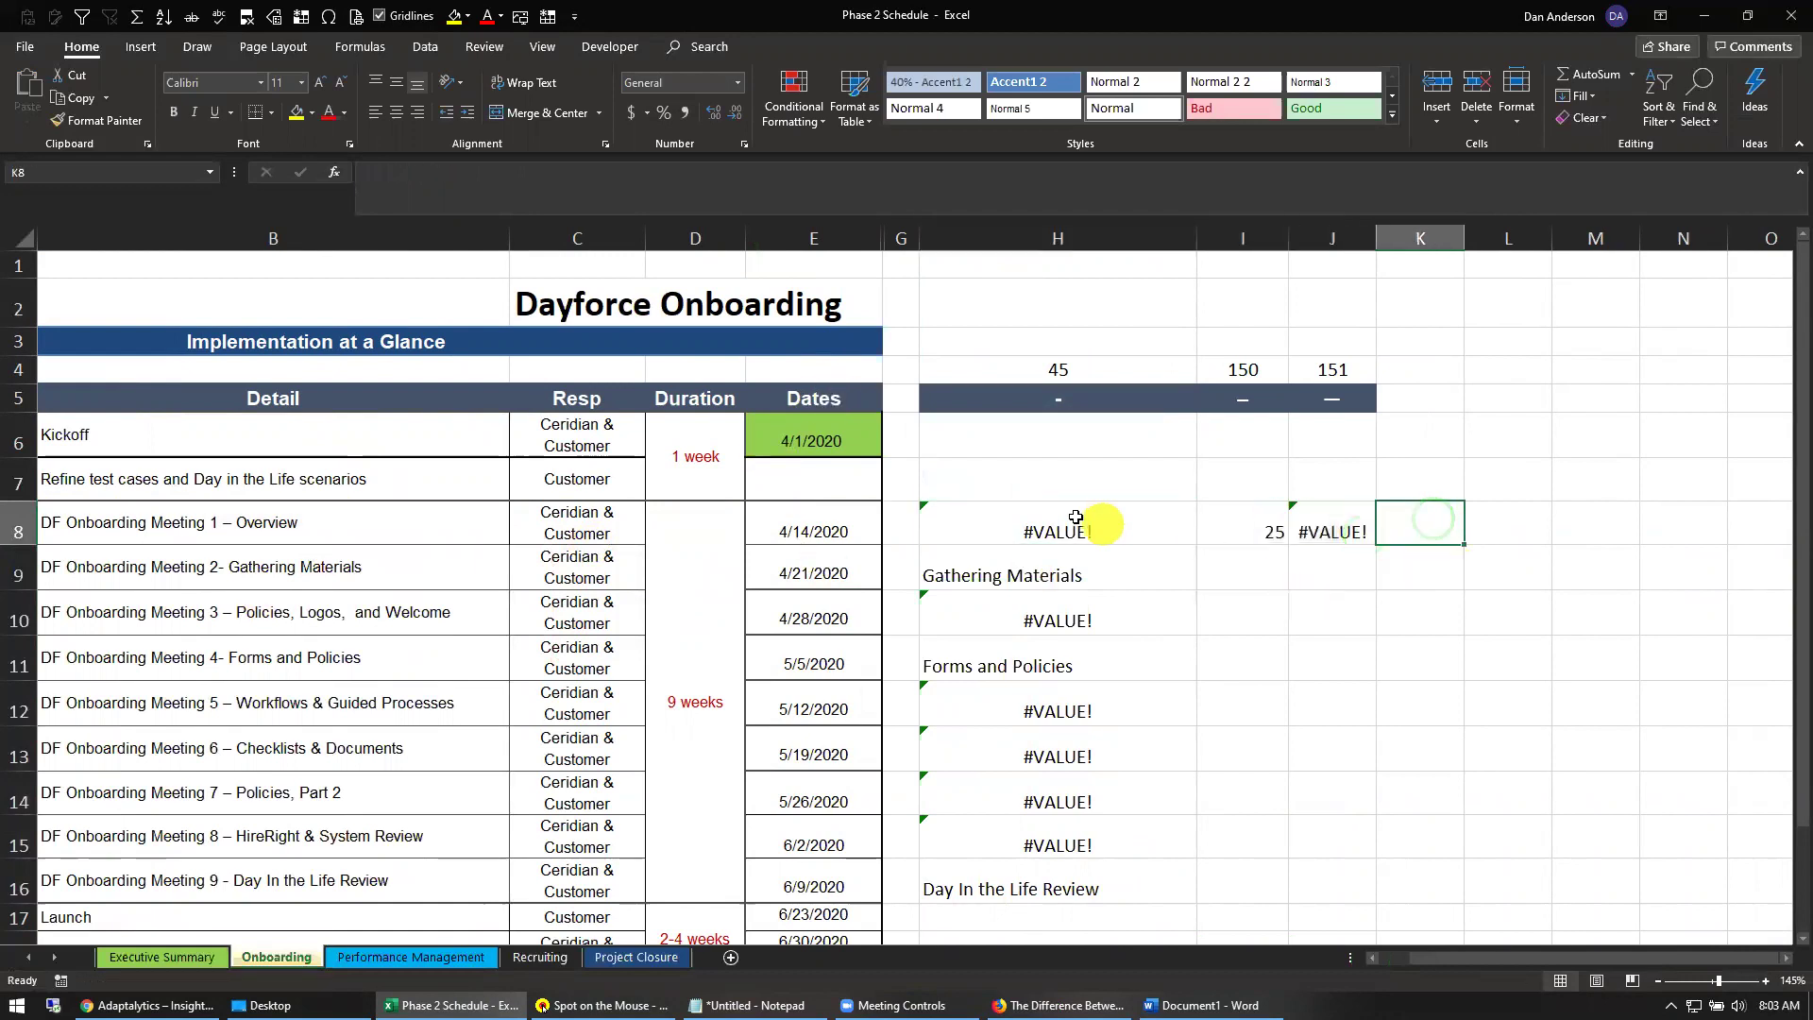
{"action": "left_click_drag", "start_coordinate": [1076, 518], "coordinate": [1381, 902]}
{"action": "left_click", "coordinate": [397, 113]}
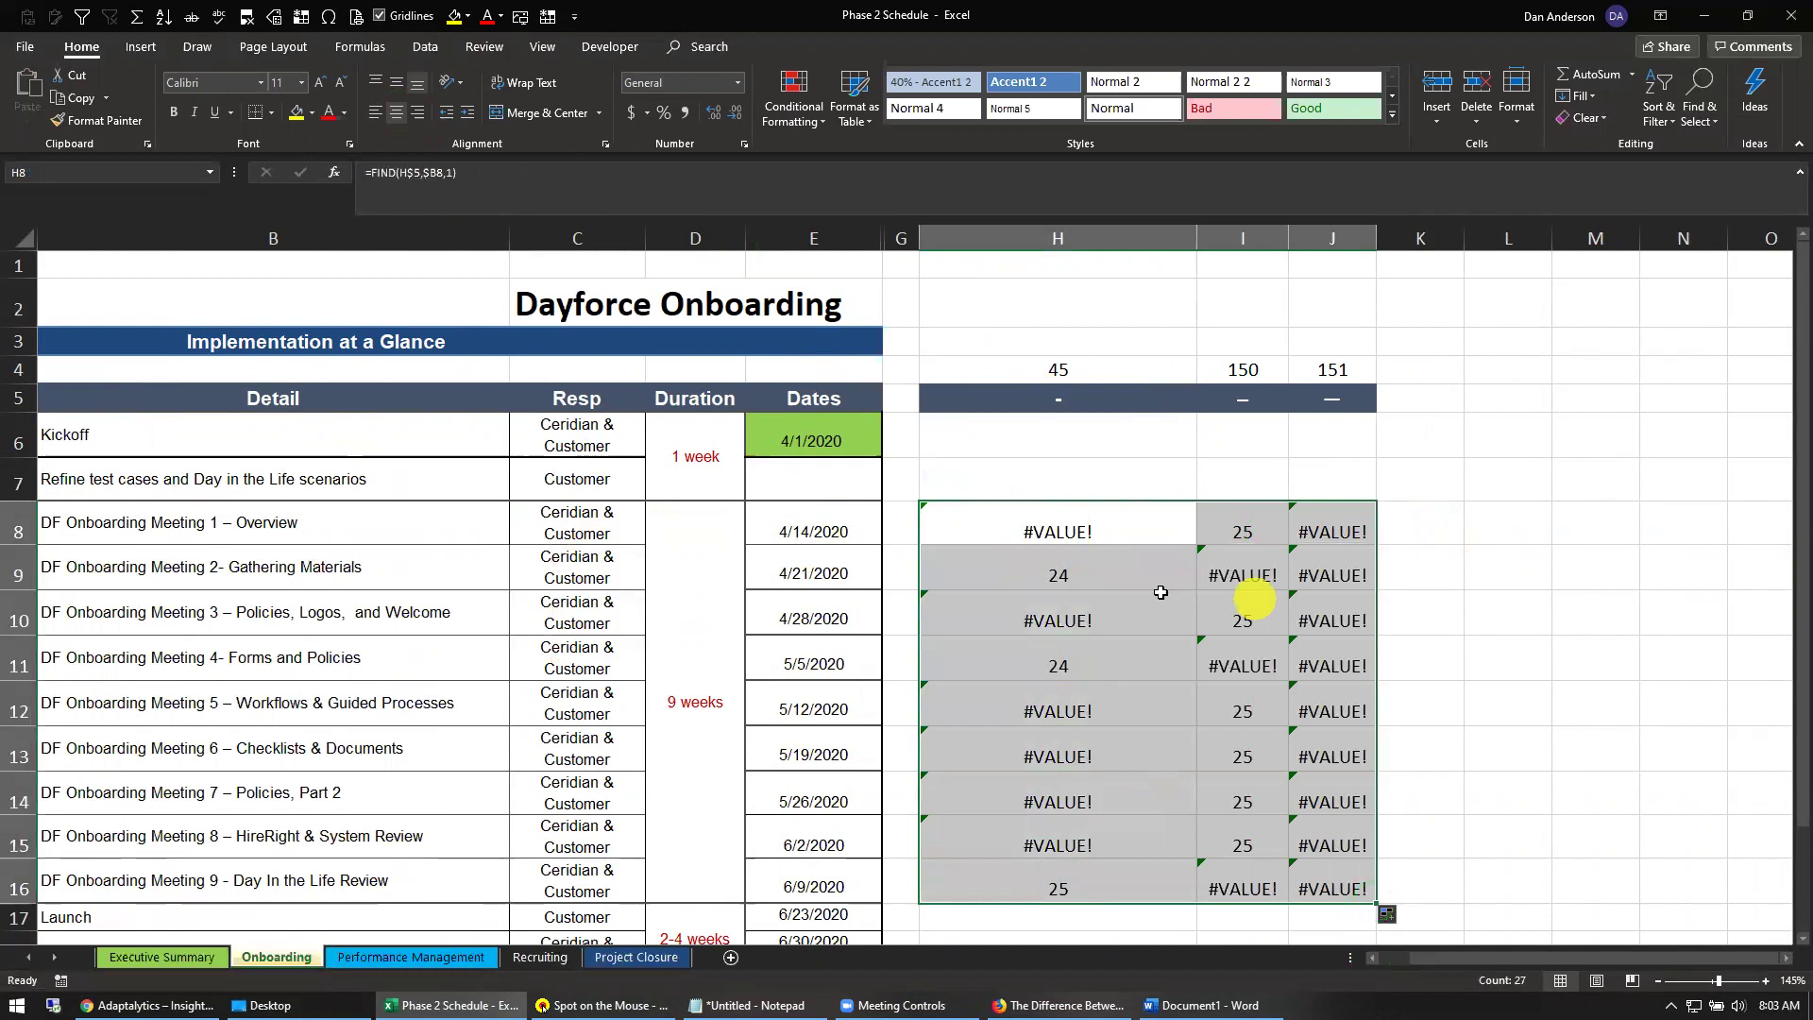
- Check the FIND results filled down to row 16, then undo the fill to restore the MID names
{"action": "left_click", "coordinate": [1257, 519]}
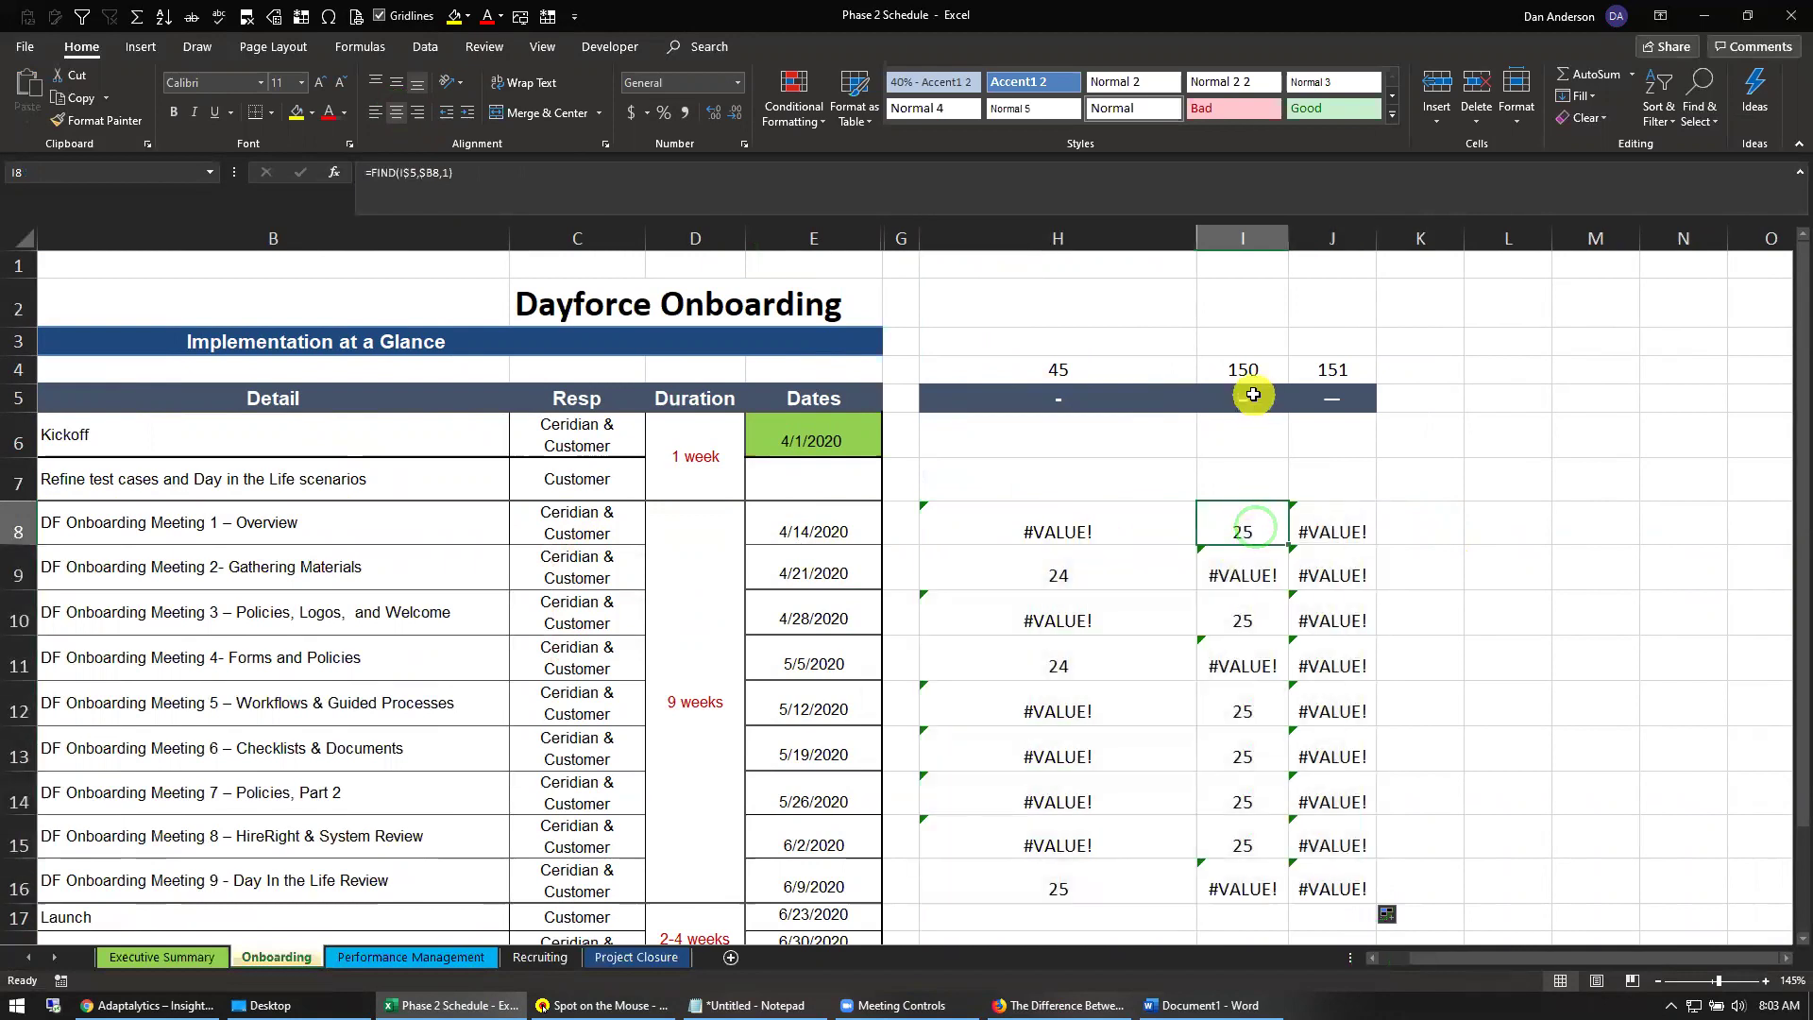
{"action": "left_click", "coordinate": [1168, 536]}
{"action": "left_click", "coordinate": [1105, 579]}
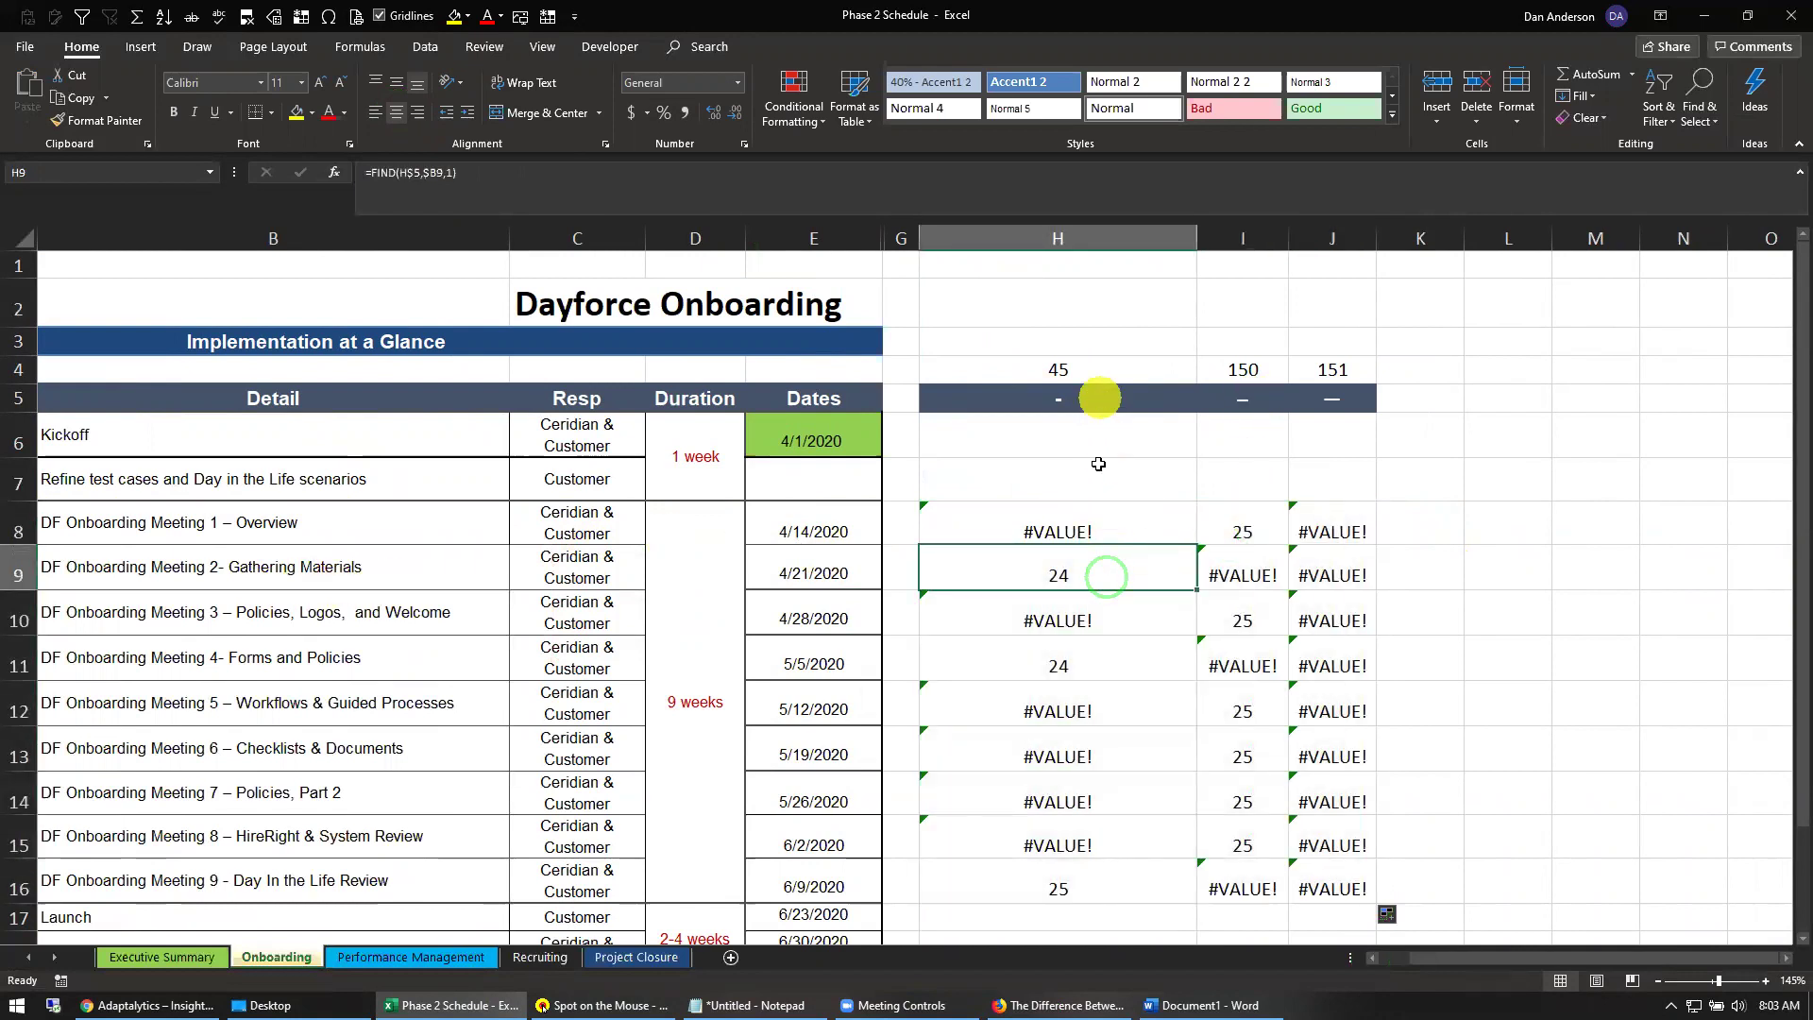
{"action": "left_click", "coordinate": [1253, 628]}
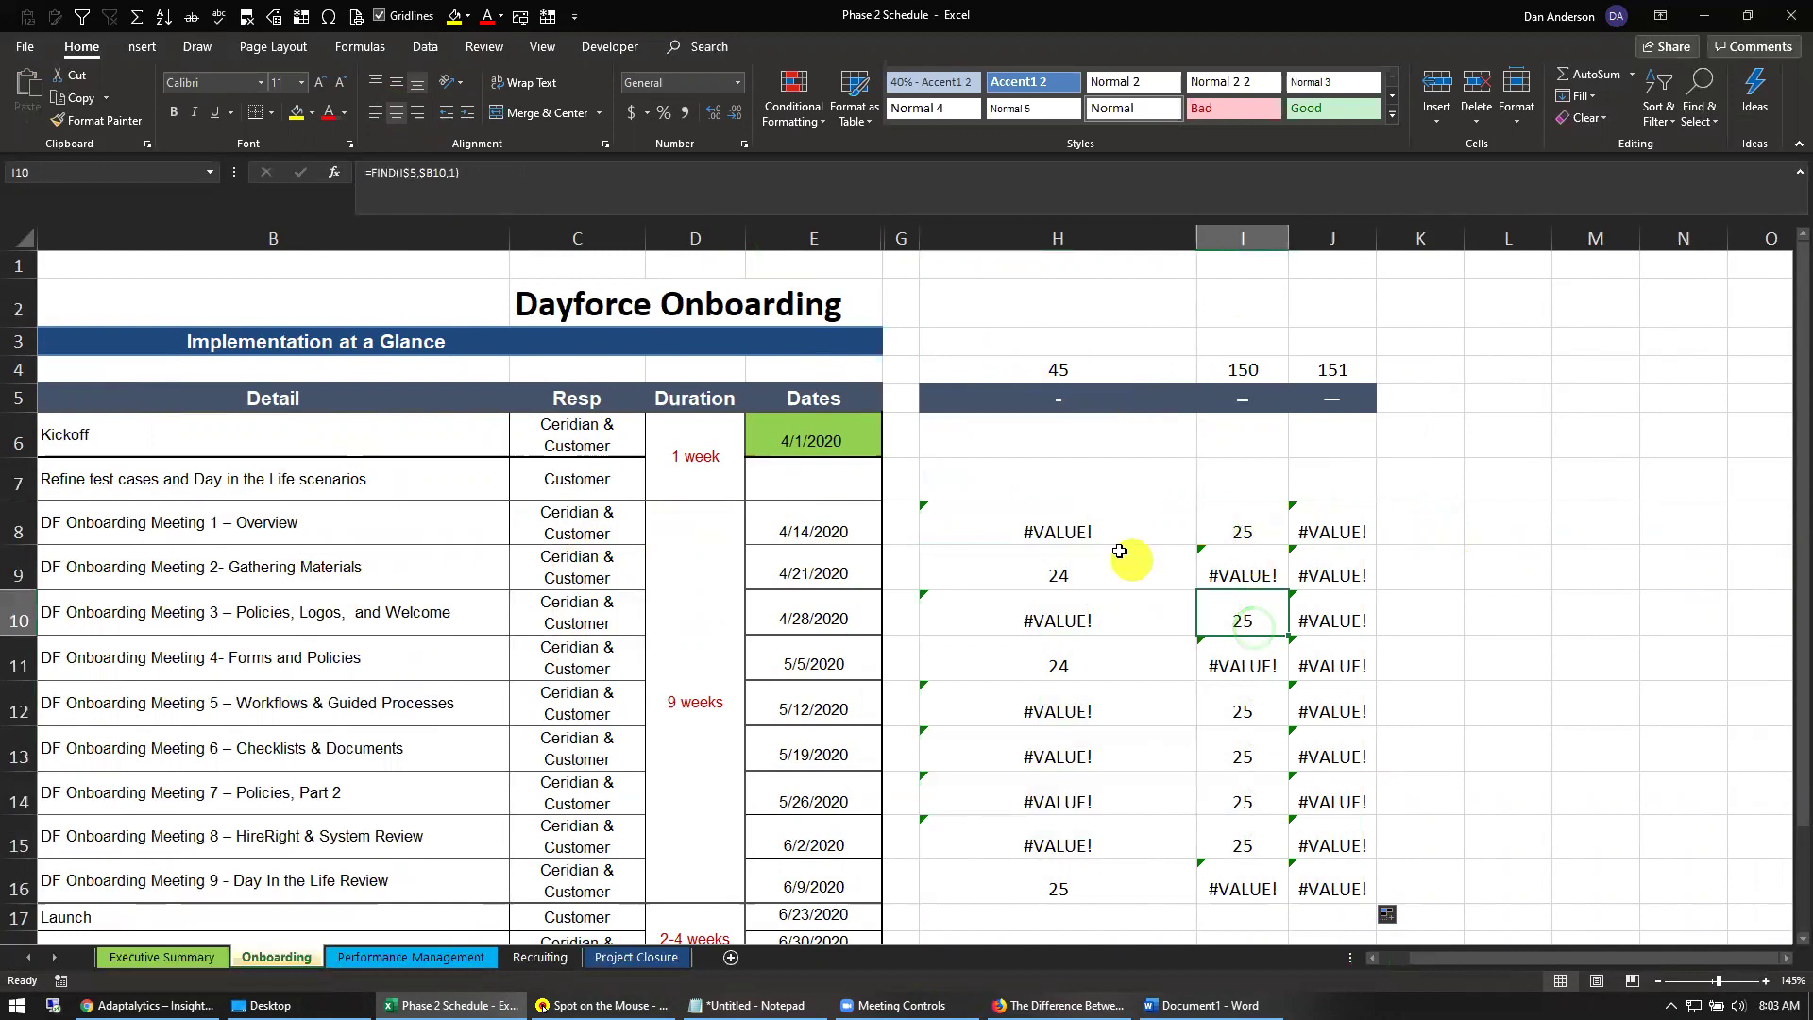
{"action": "key", "text": "ctrl+z"}
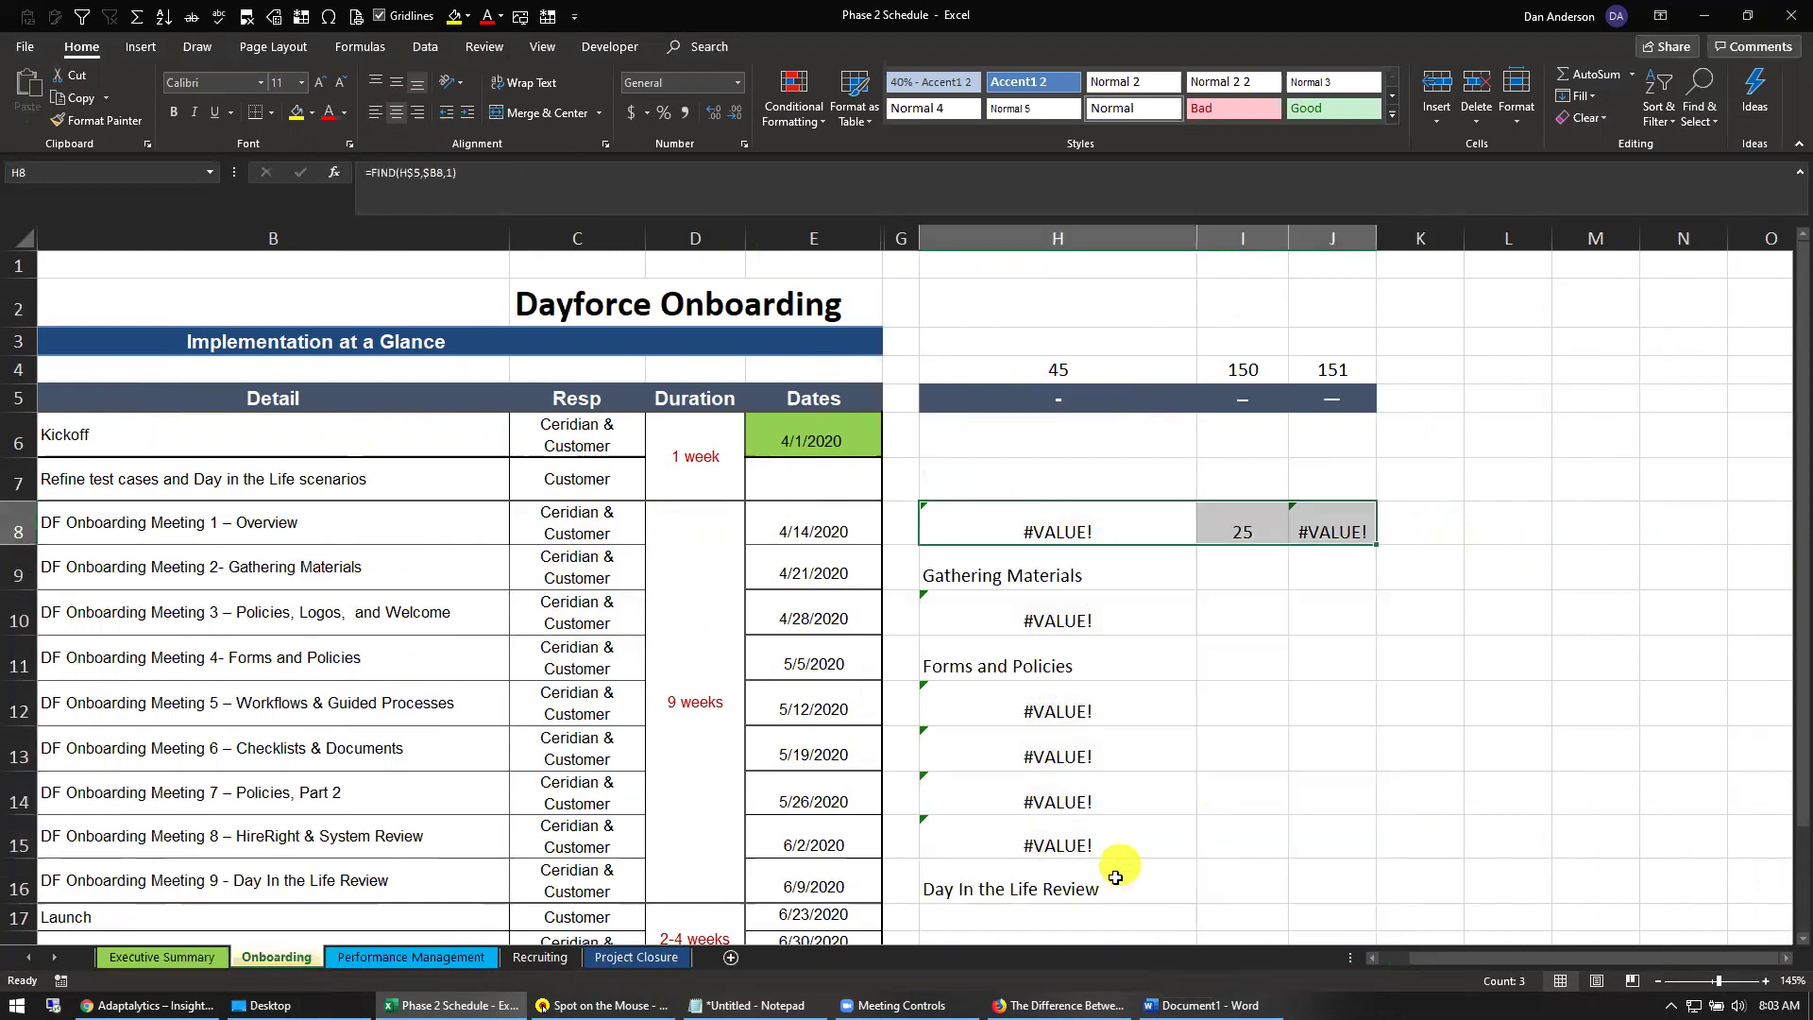
{"action": "left_click", "coordinate": [1114, 882]}
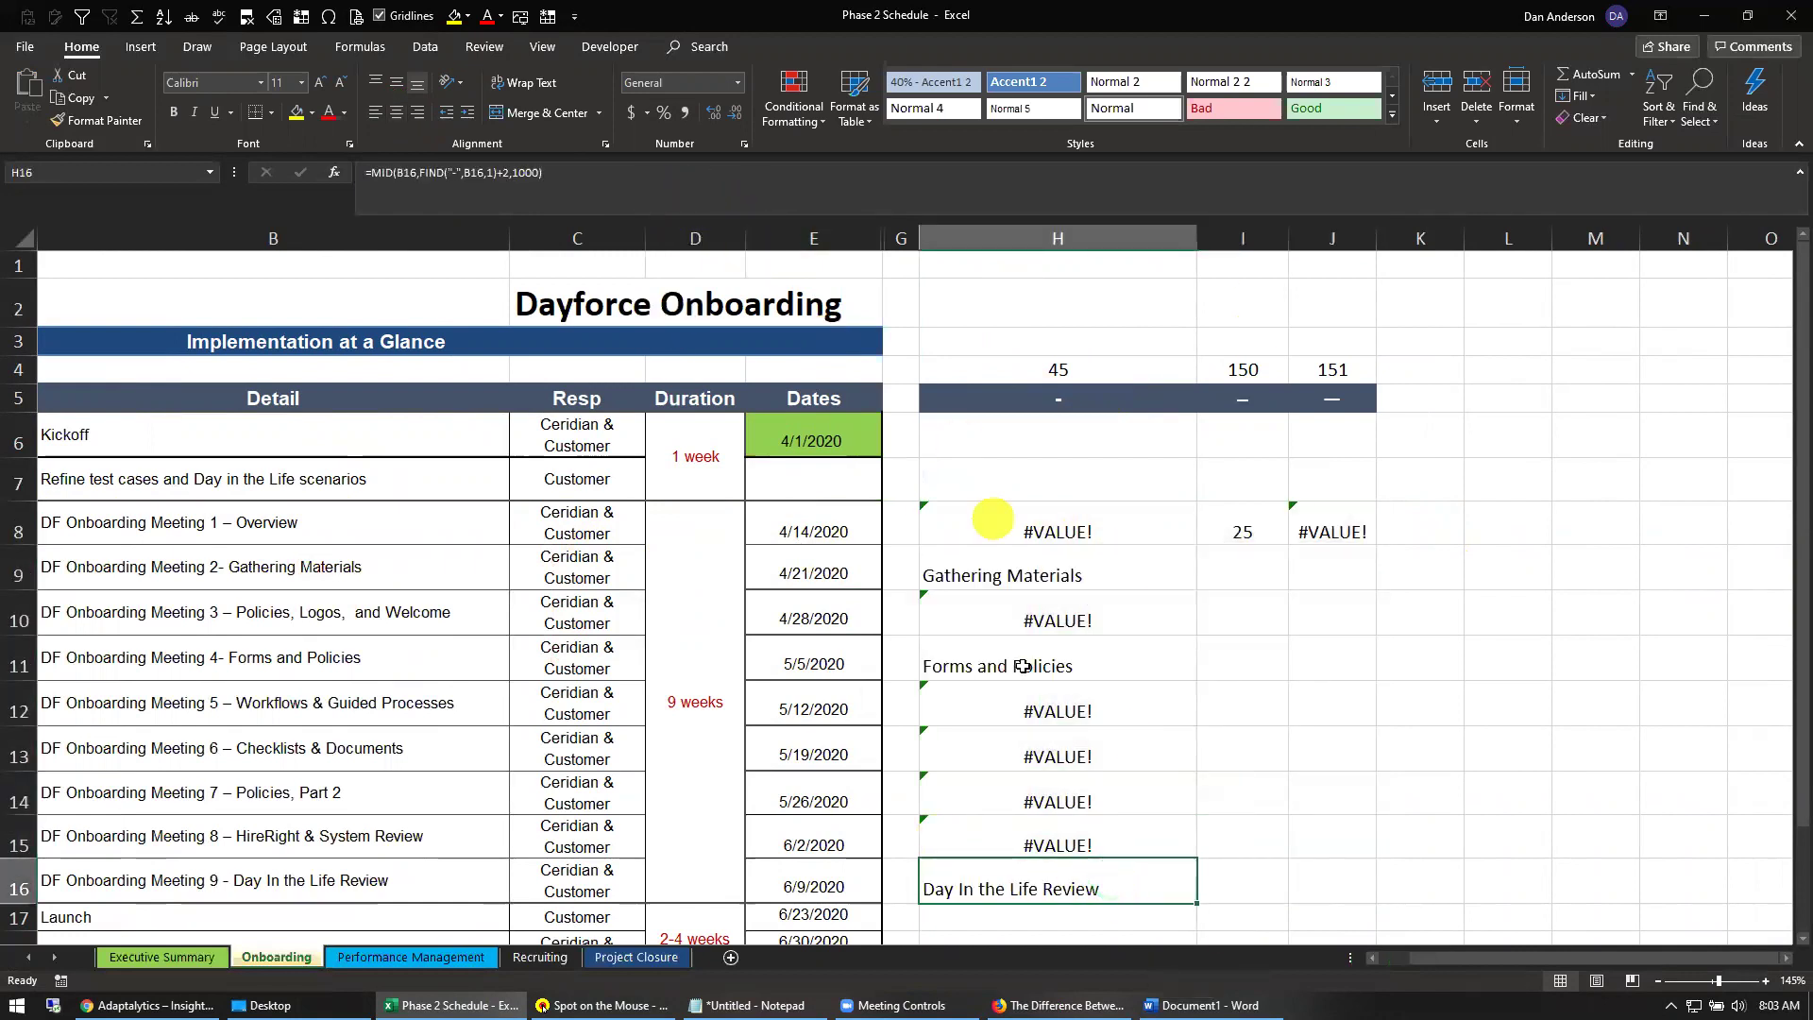
{"action": "left_click", "coordinate": [631, 201]}
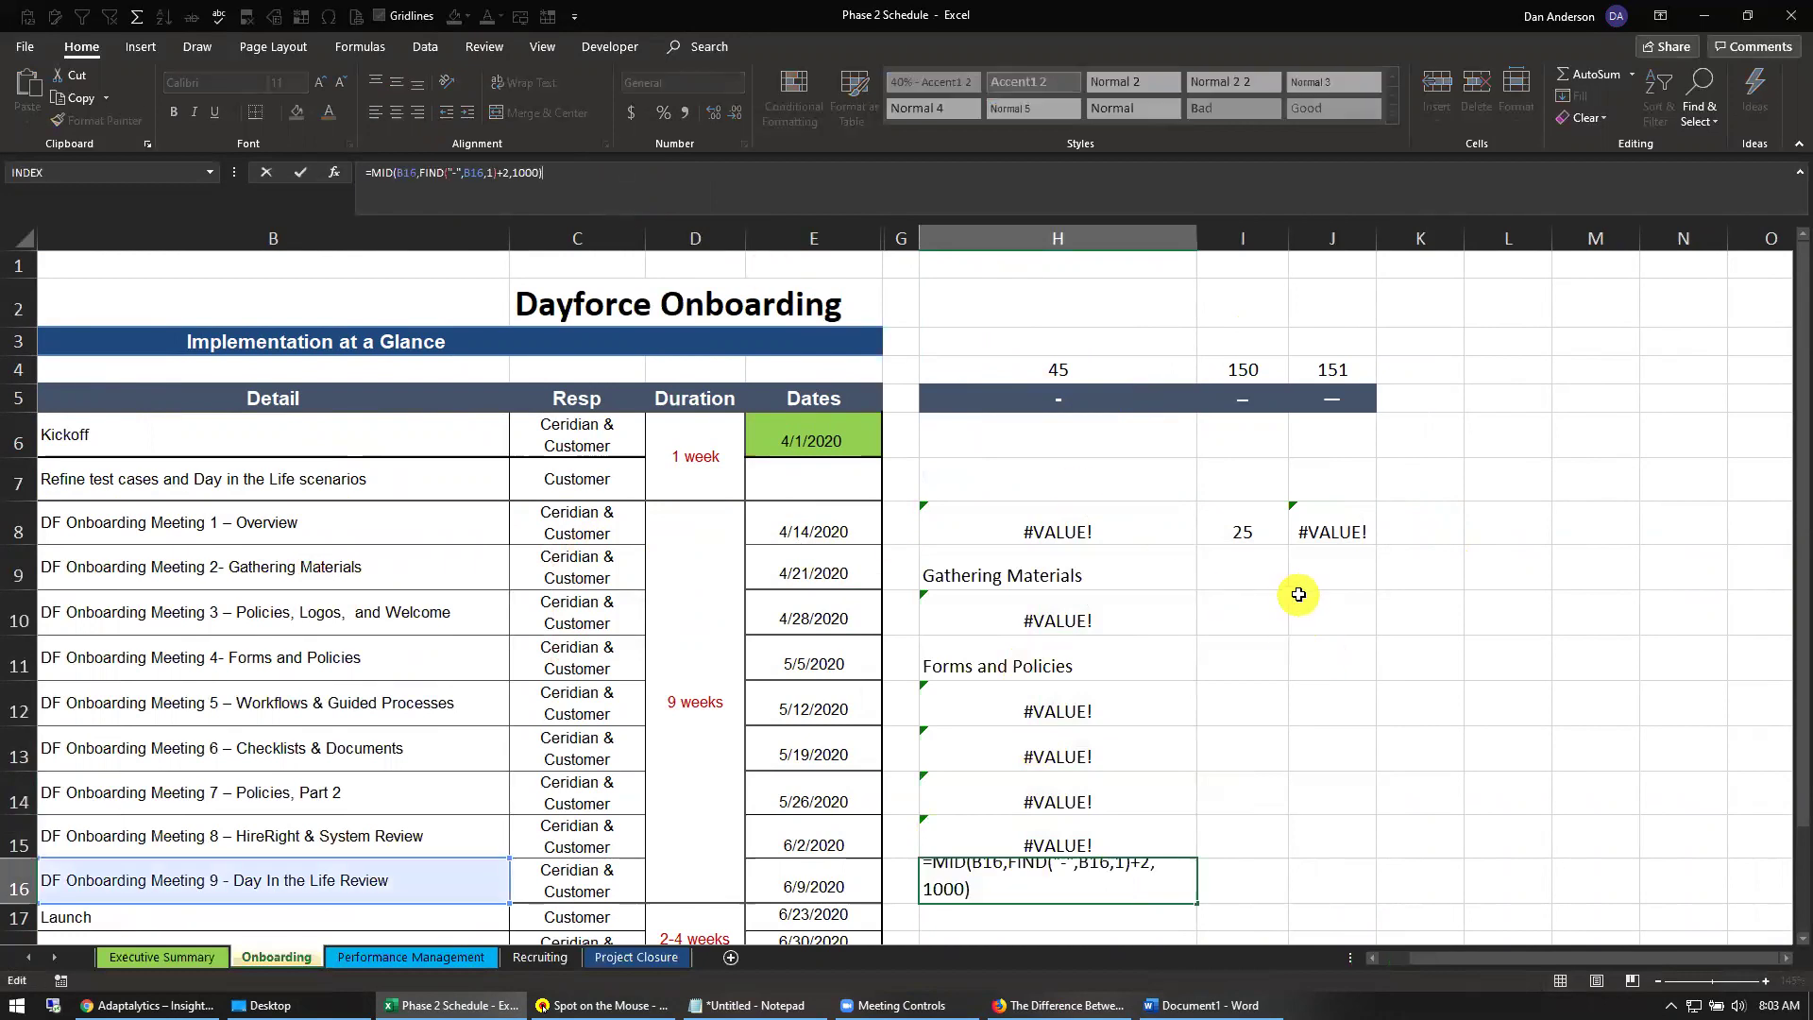
{"action": "key", "text": "ctrl+Return"}
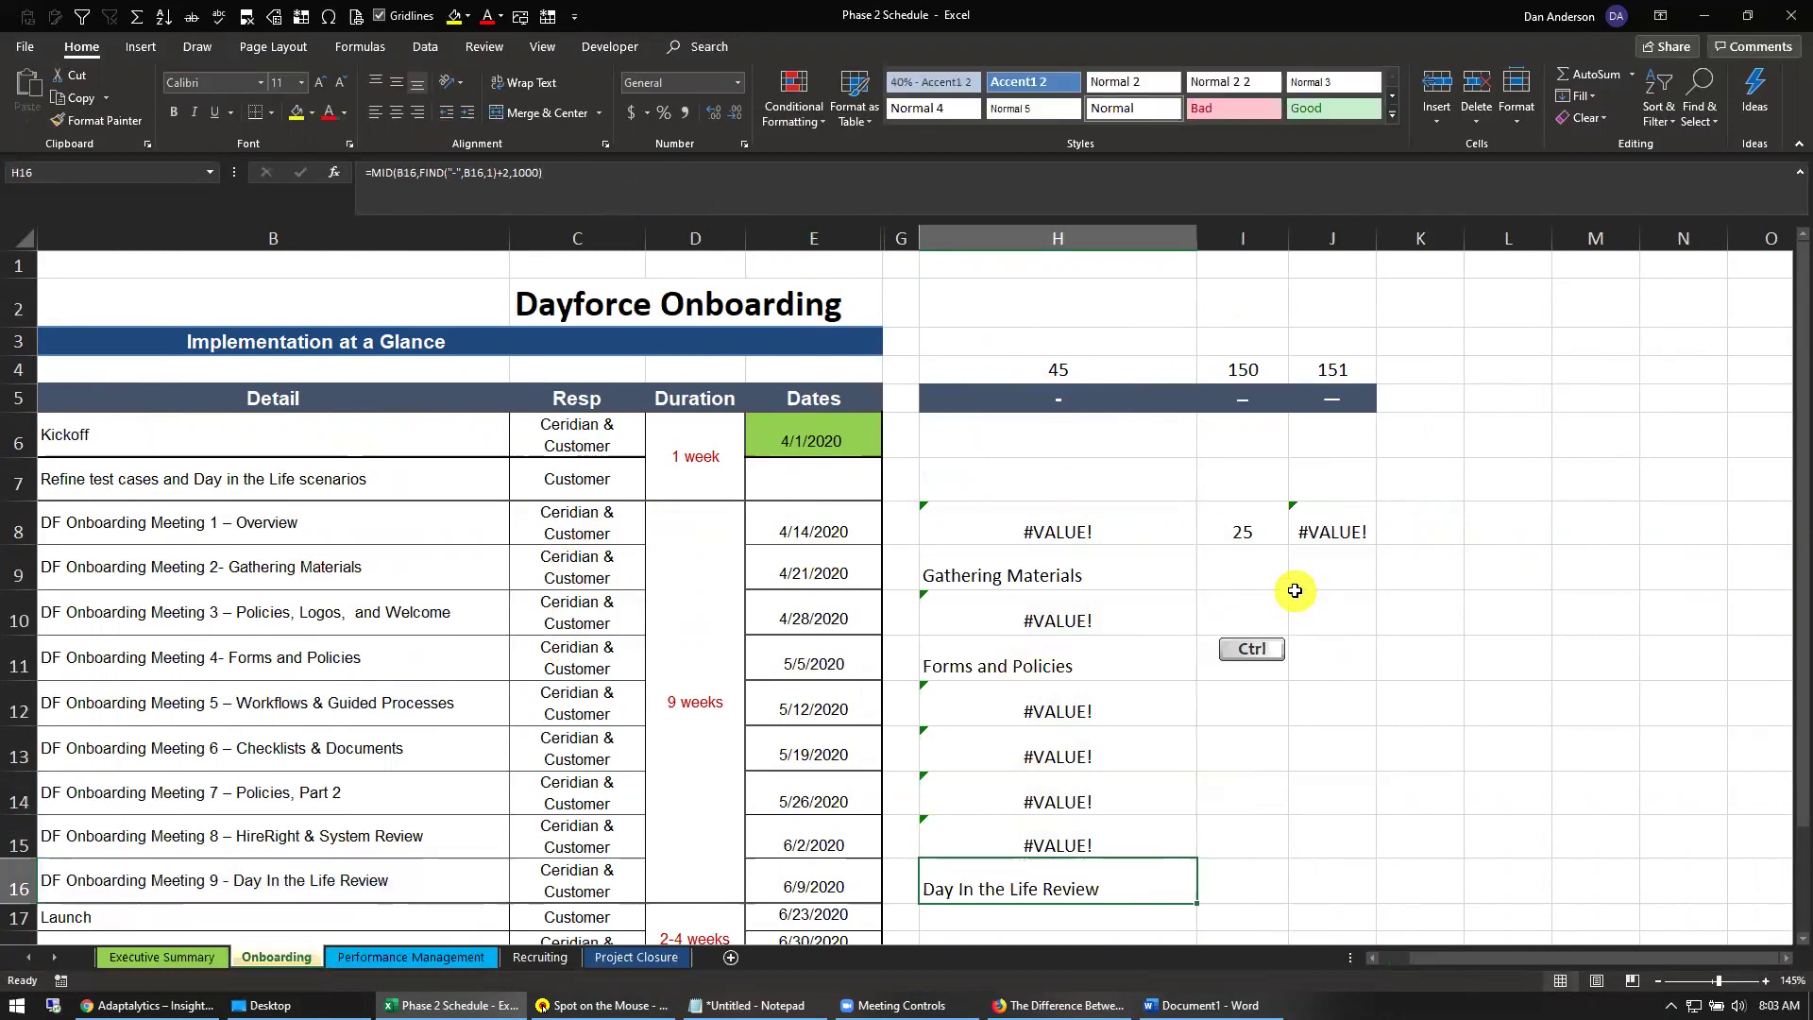
{"action": "key", "text": "ctrl+z"}
{"action": "key", "text": "ctrl+z"}
{"action": "left_click_drag", "start_coordinate": [1333, 524], "coordinate": [1363, 868]}
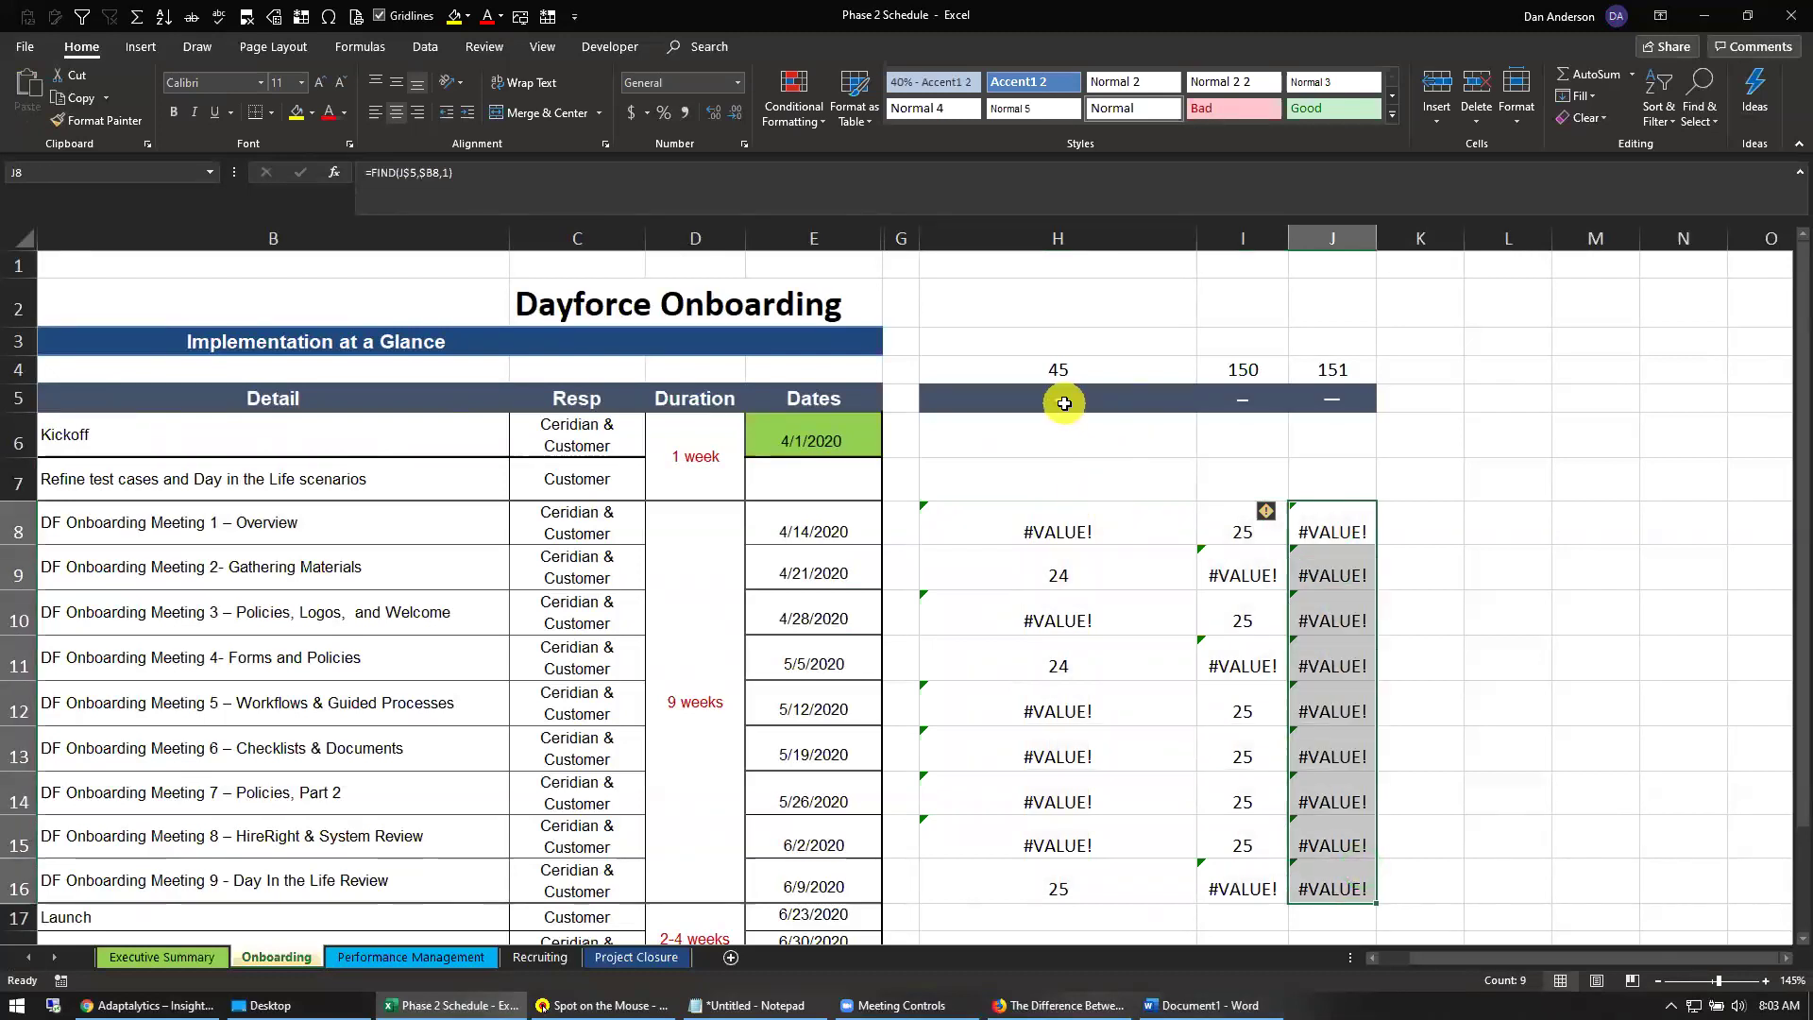
{"action": "key", "text": "ctrl+z"}
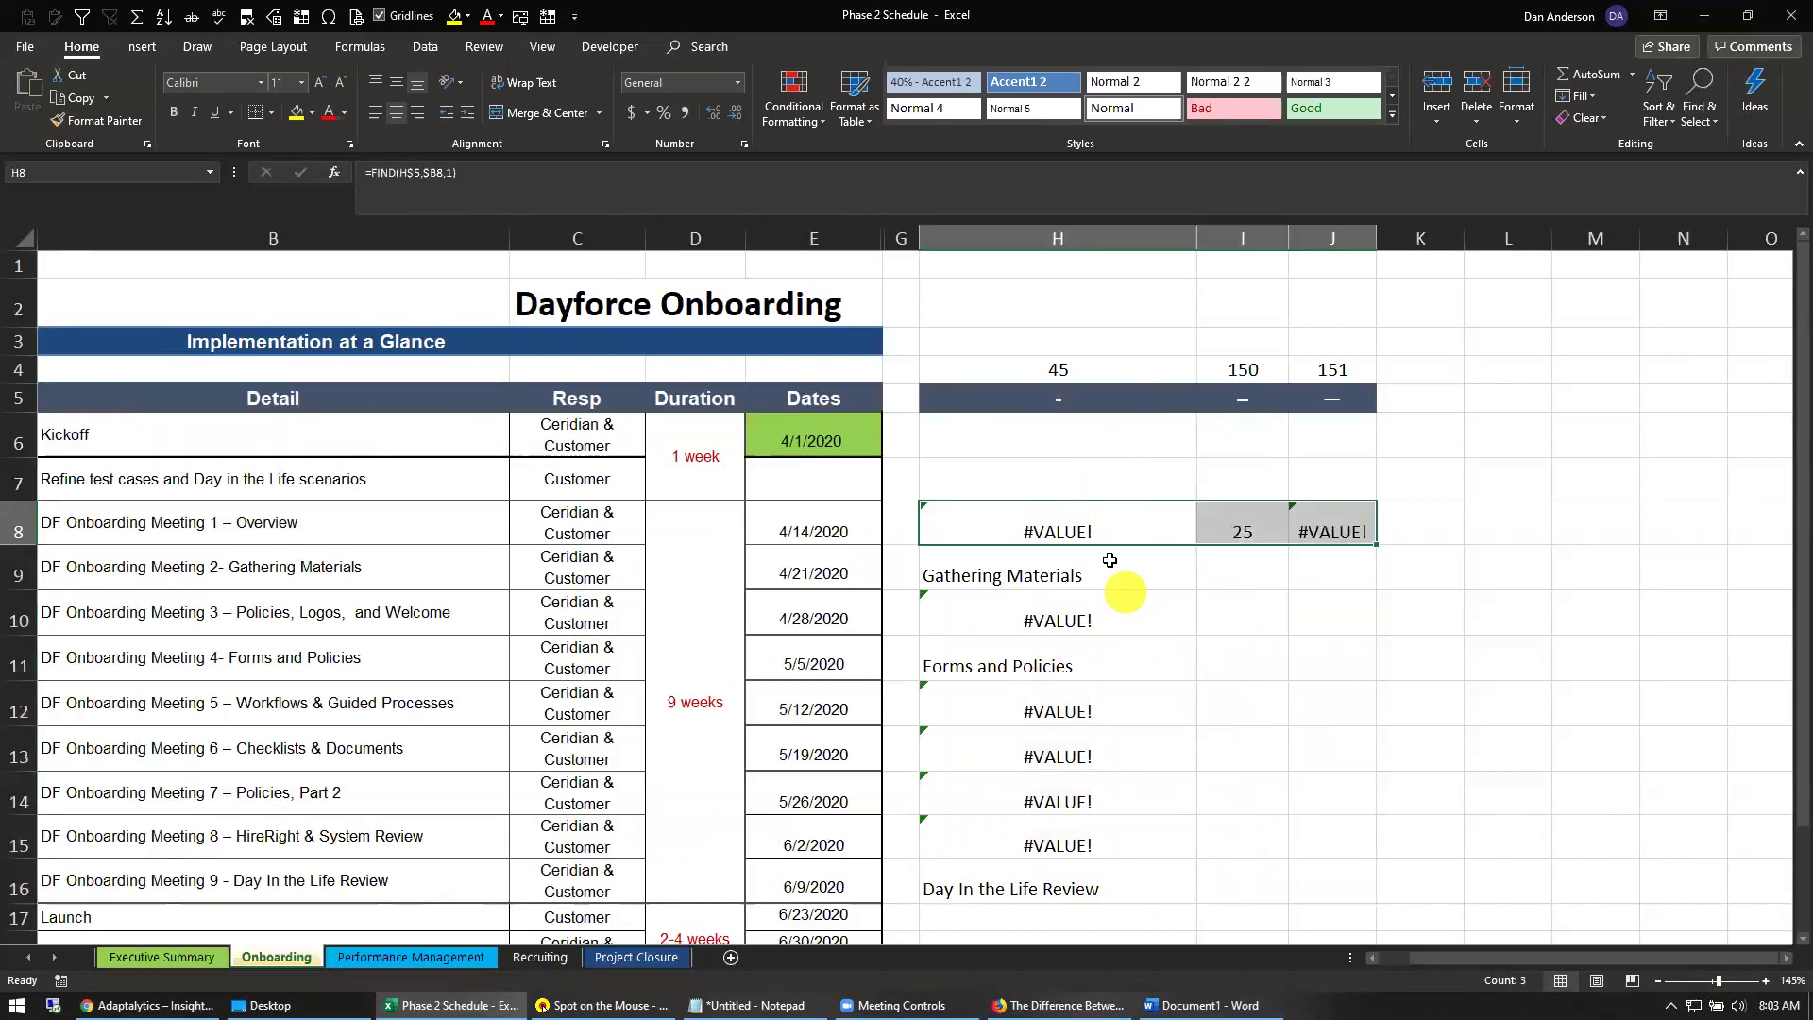
- Wrap H9's formula in IFERROR with a second MID fallback whose search dash is removed
{"action": "left_click", "coordinate": [1101, 522]}
{"action": "left_click", "coordinate": [1078, 574]}
{"action": "left_click", "coordinate": [567, 193]}
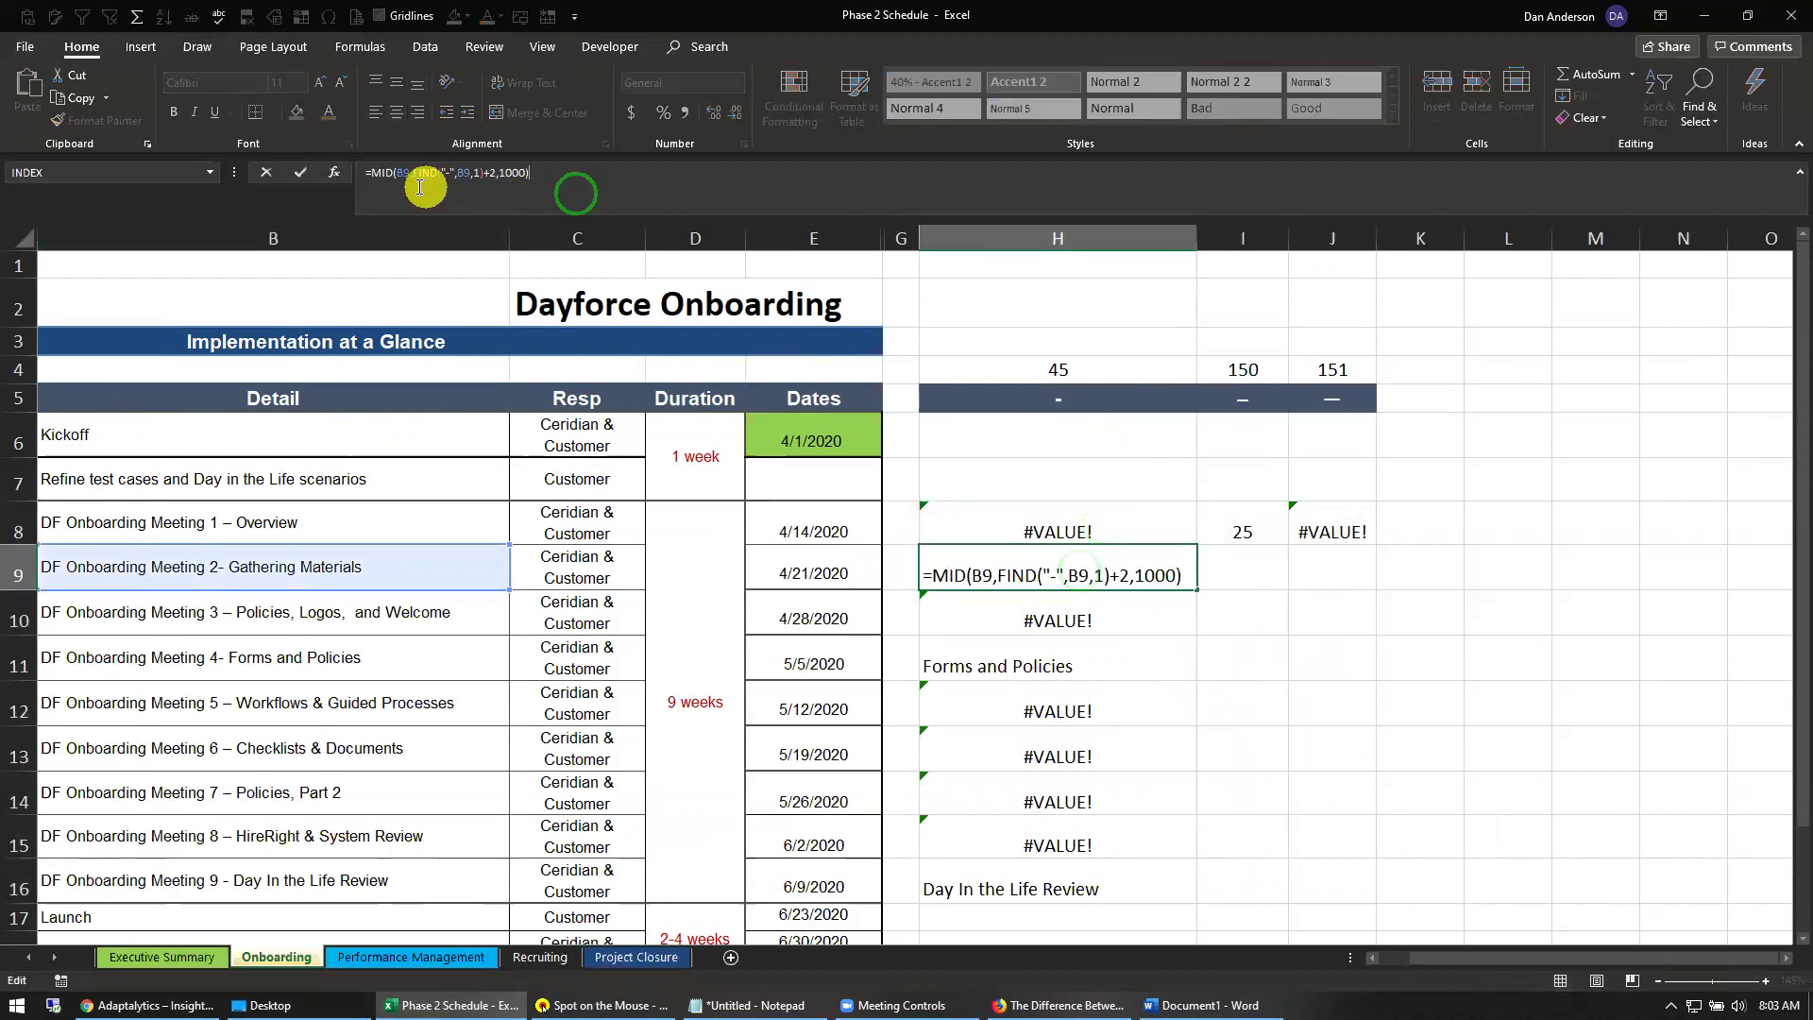
{"action": "left_click", "coordinate": [726, 194]}
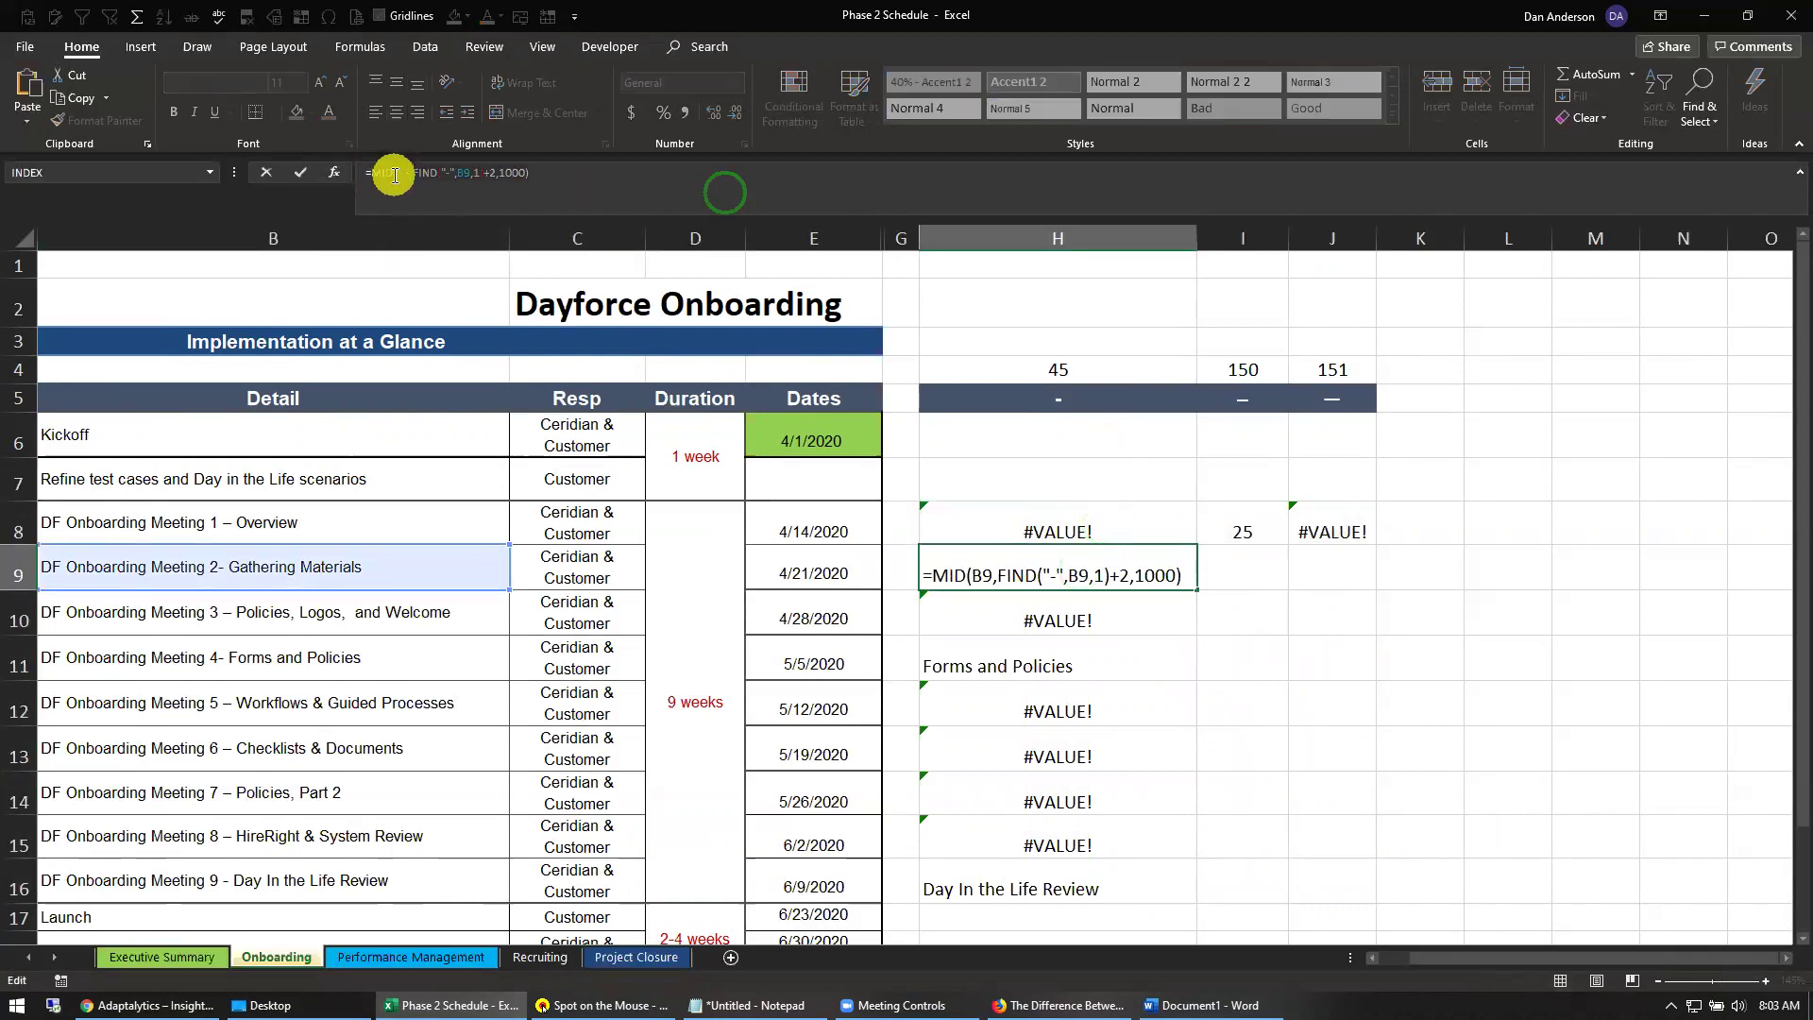
{"action": "left_click", "coordinate": [377, 172]}
{"action": "type", "text": "IFERROR("}
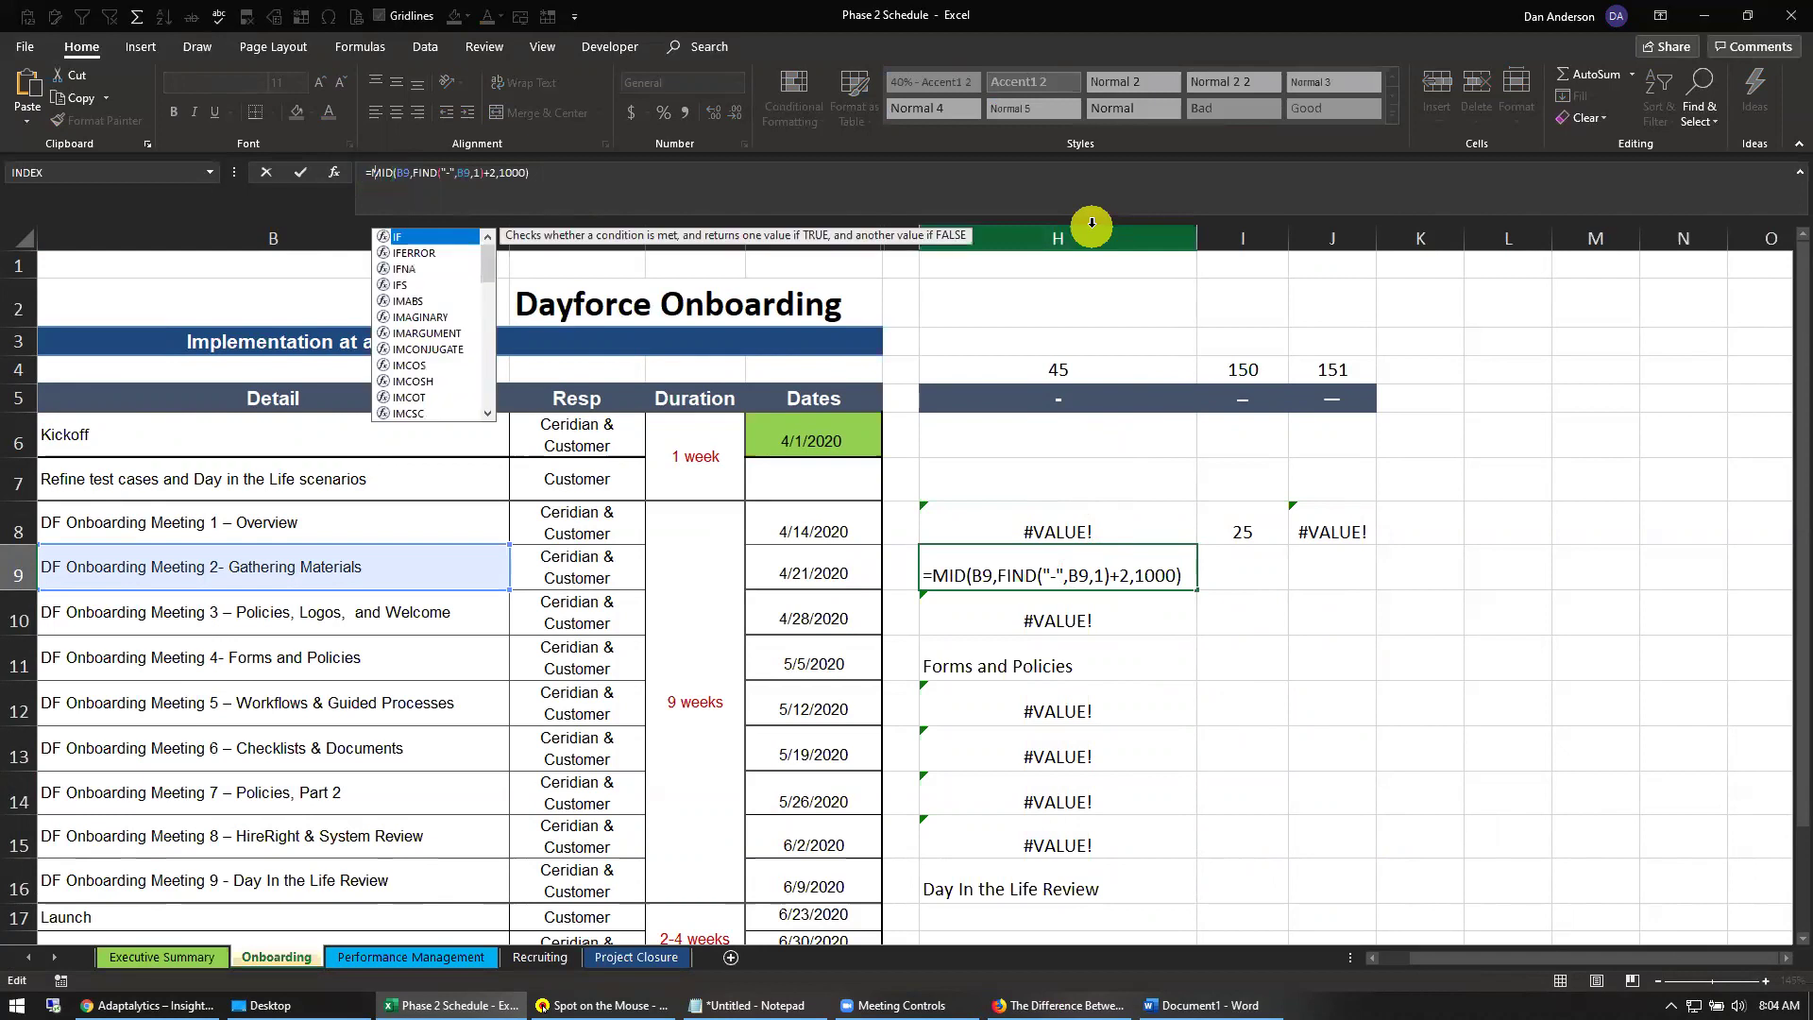
{"action": "key", "text": "End"}
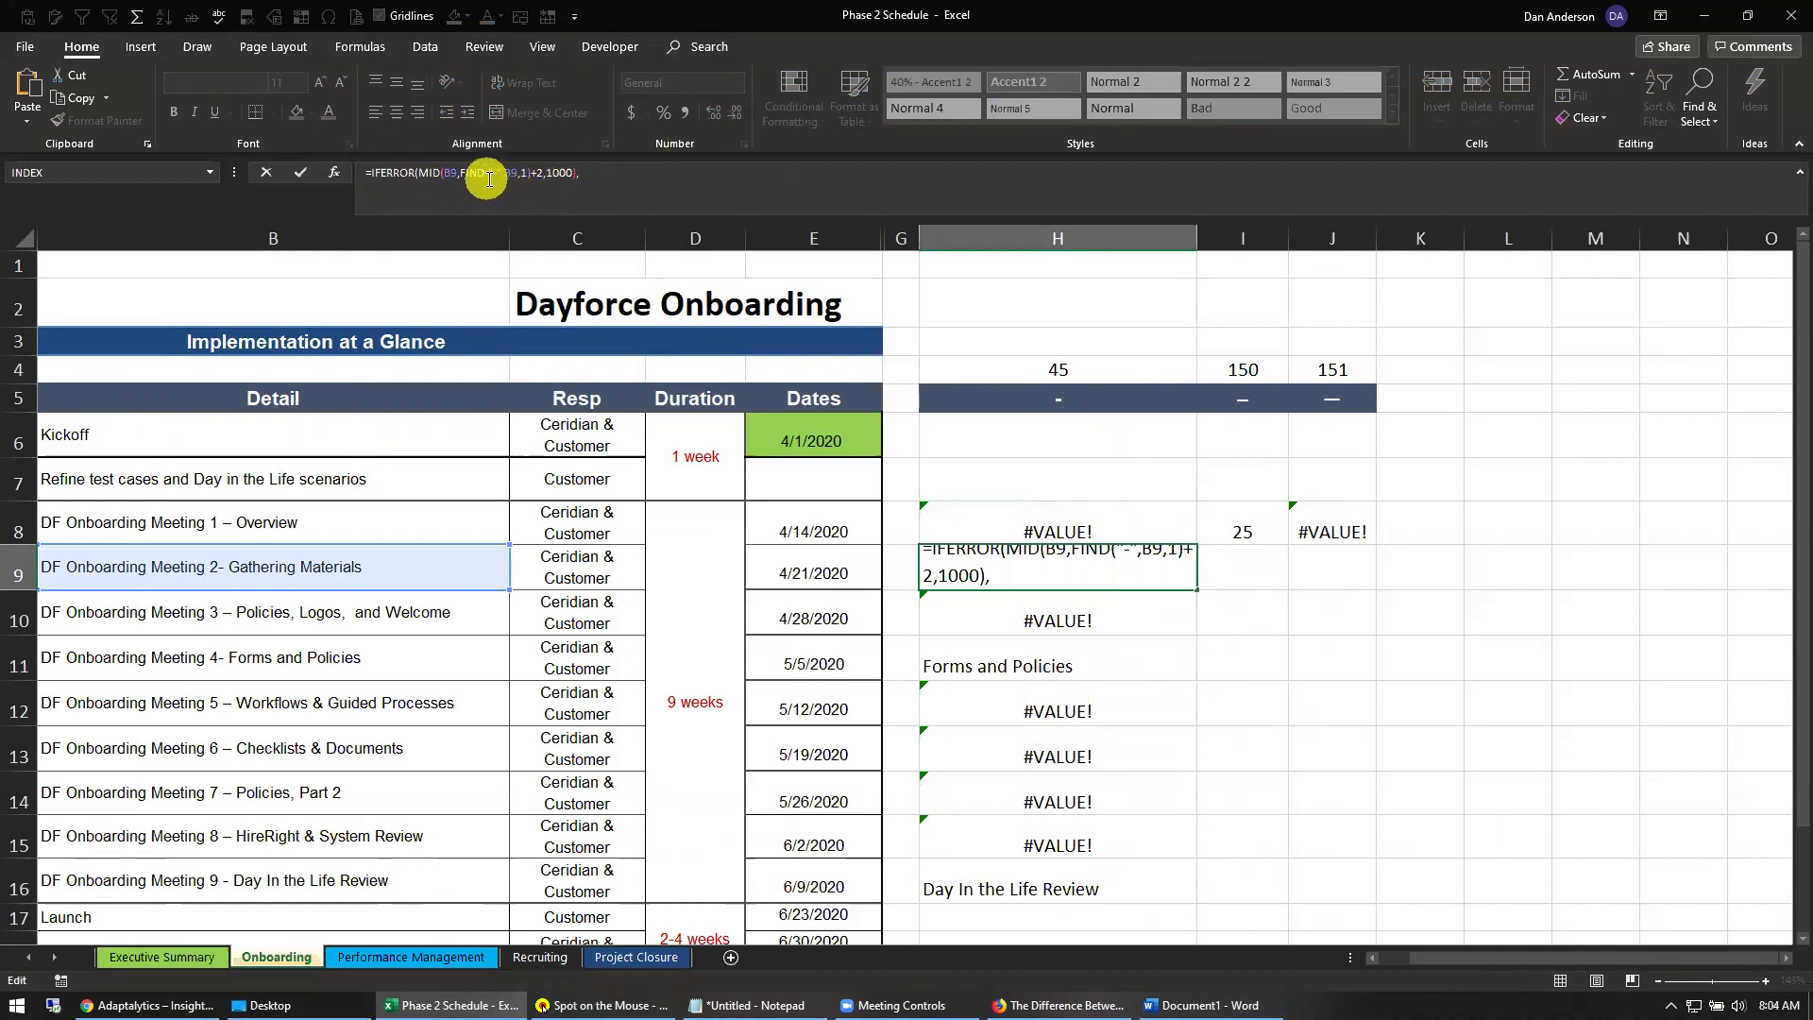
{"action": "type", "text": "MID(B9,FIND(\"-\",B9,1)+2,1000)"}
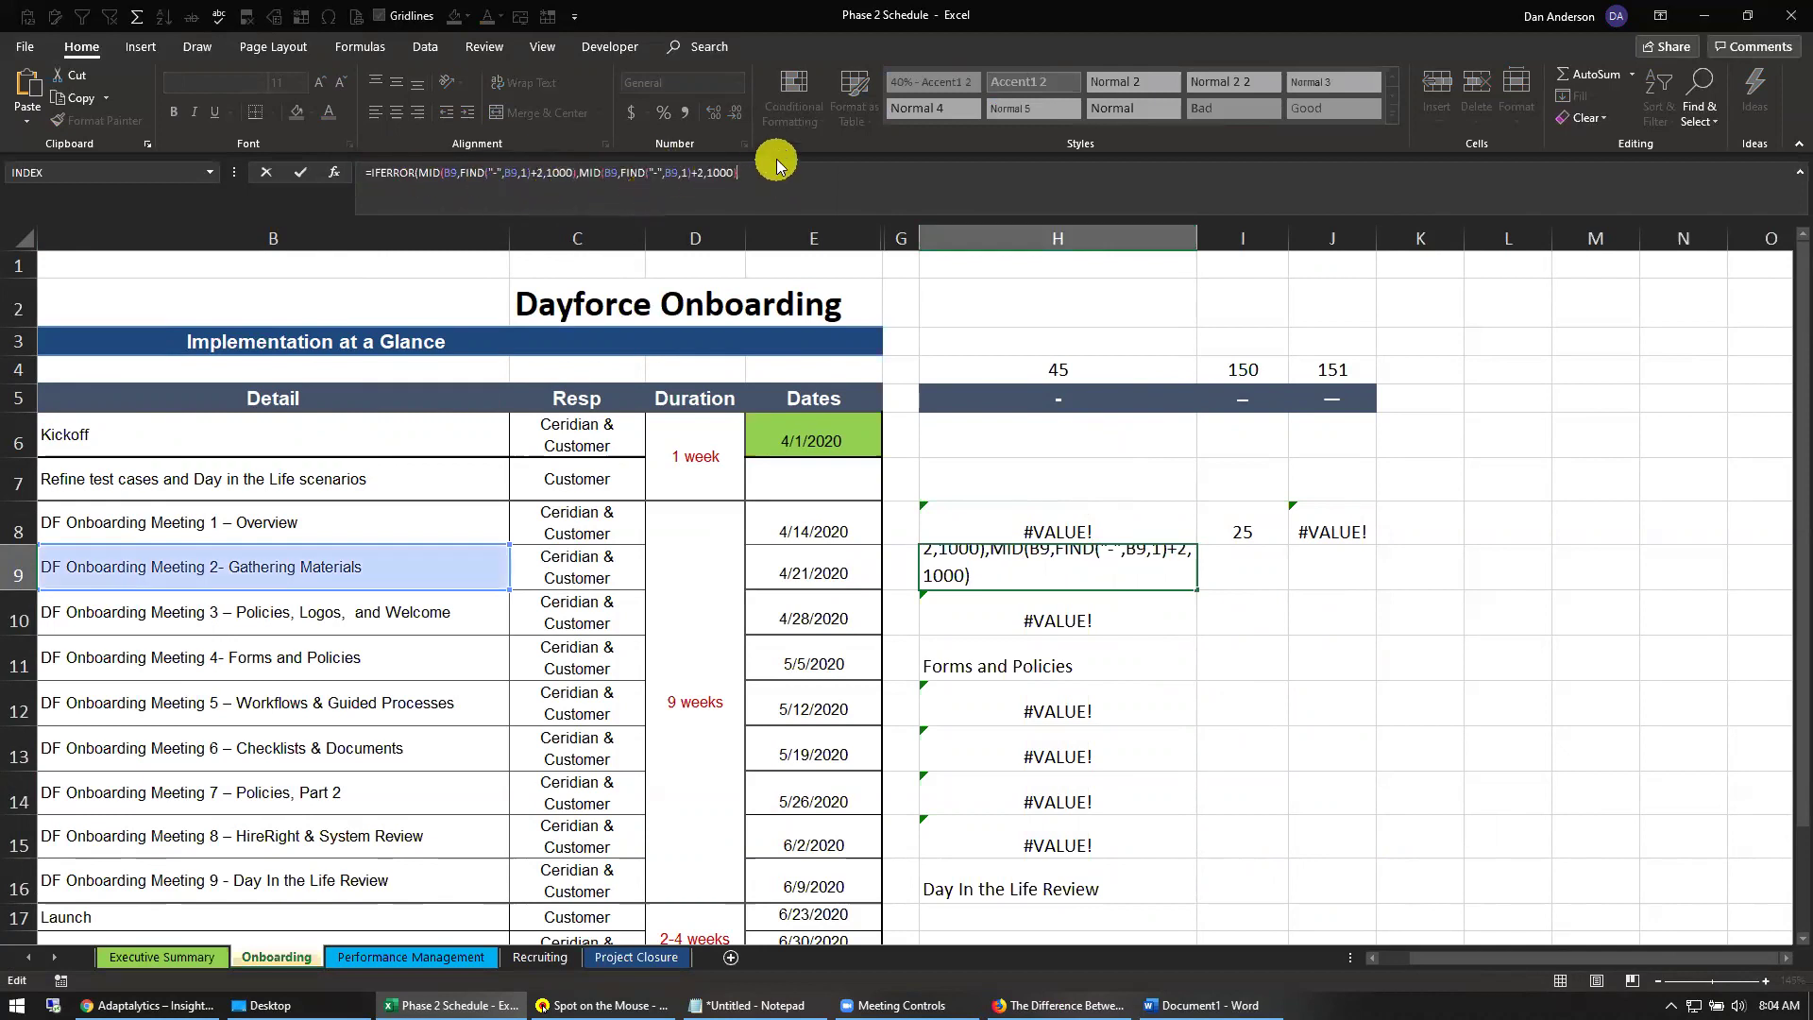
{"action": "left_click", "coordinate": [652, 174]}
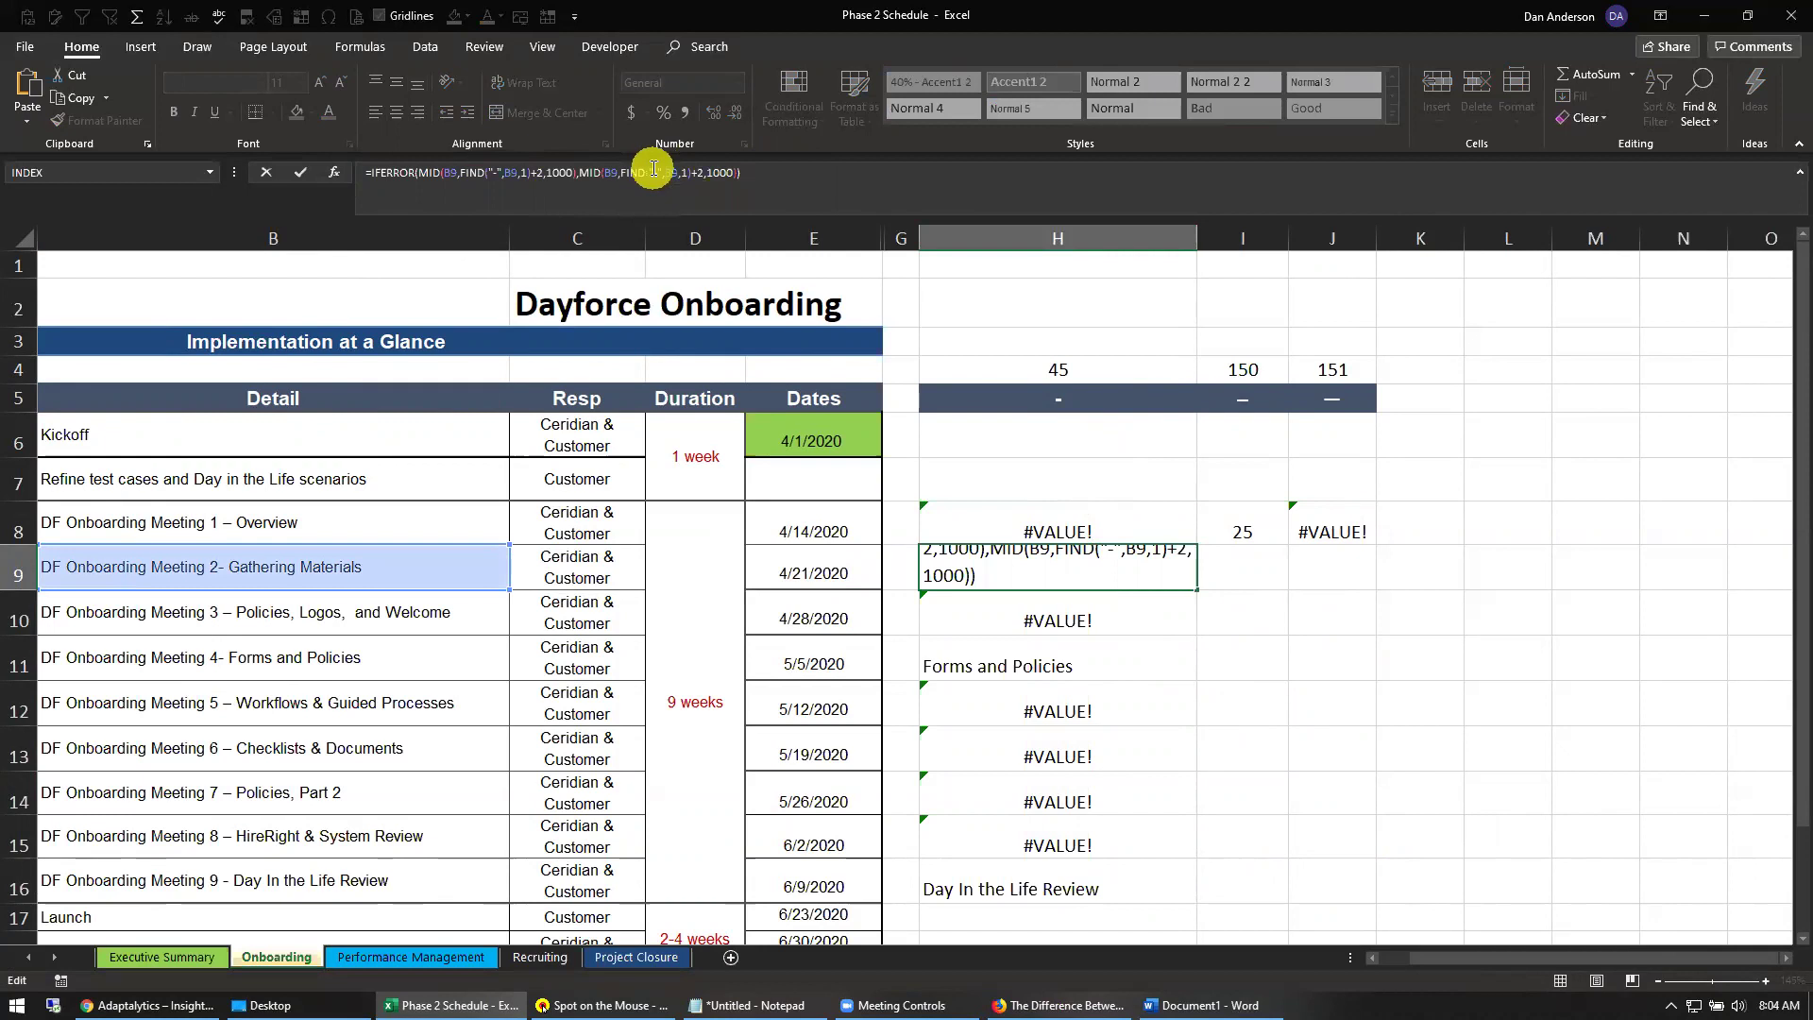
{"action": "key", "text": "Delete"}
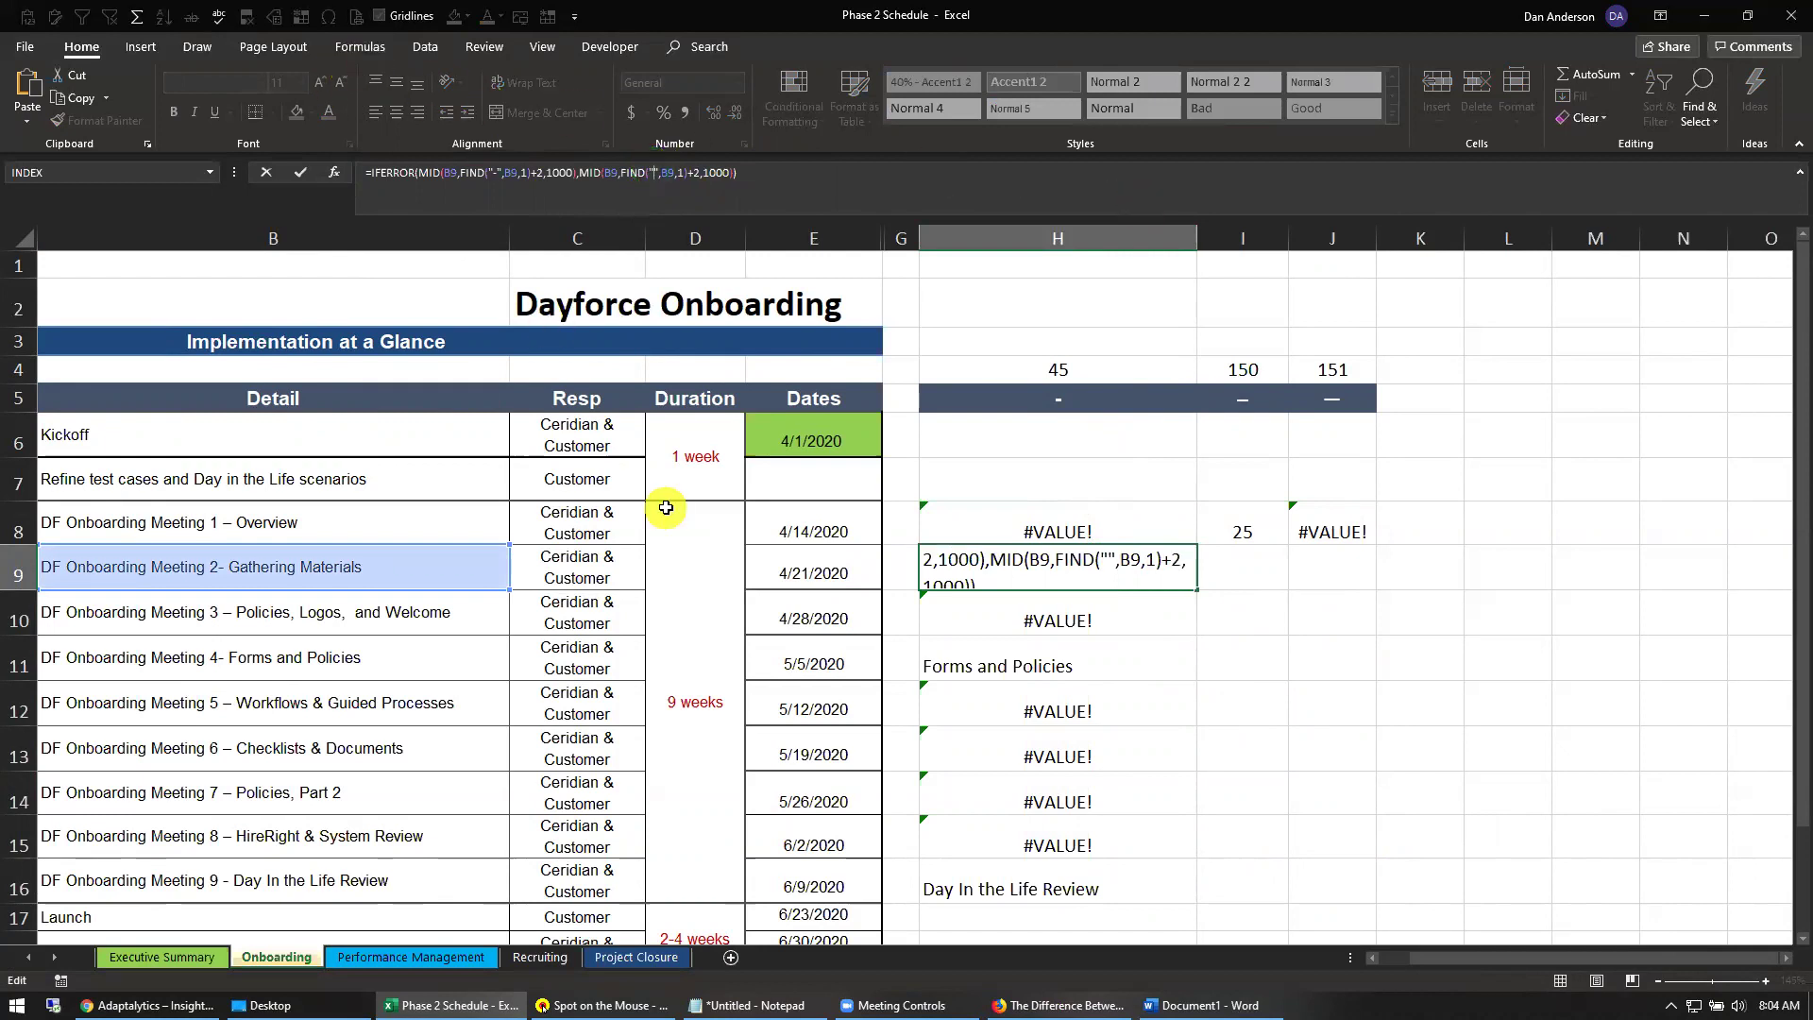
{"action": "key", "text": "ctrl+Return"}
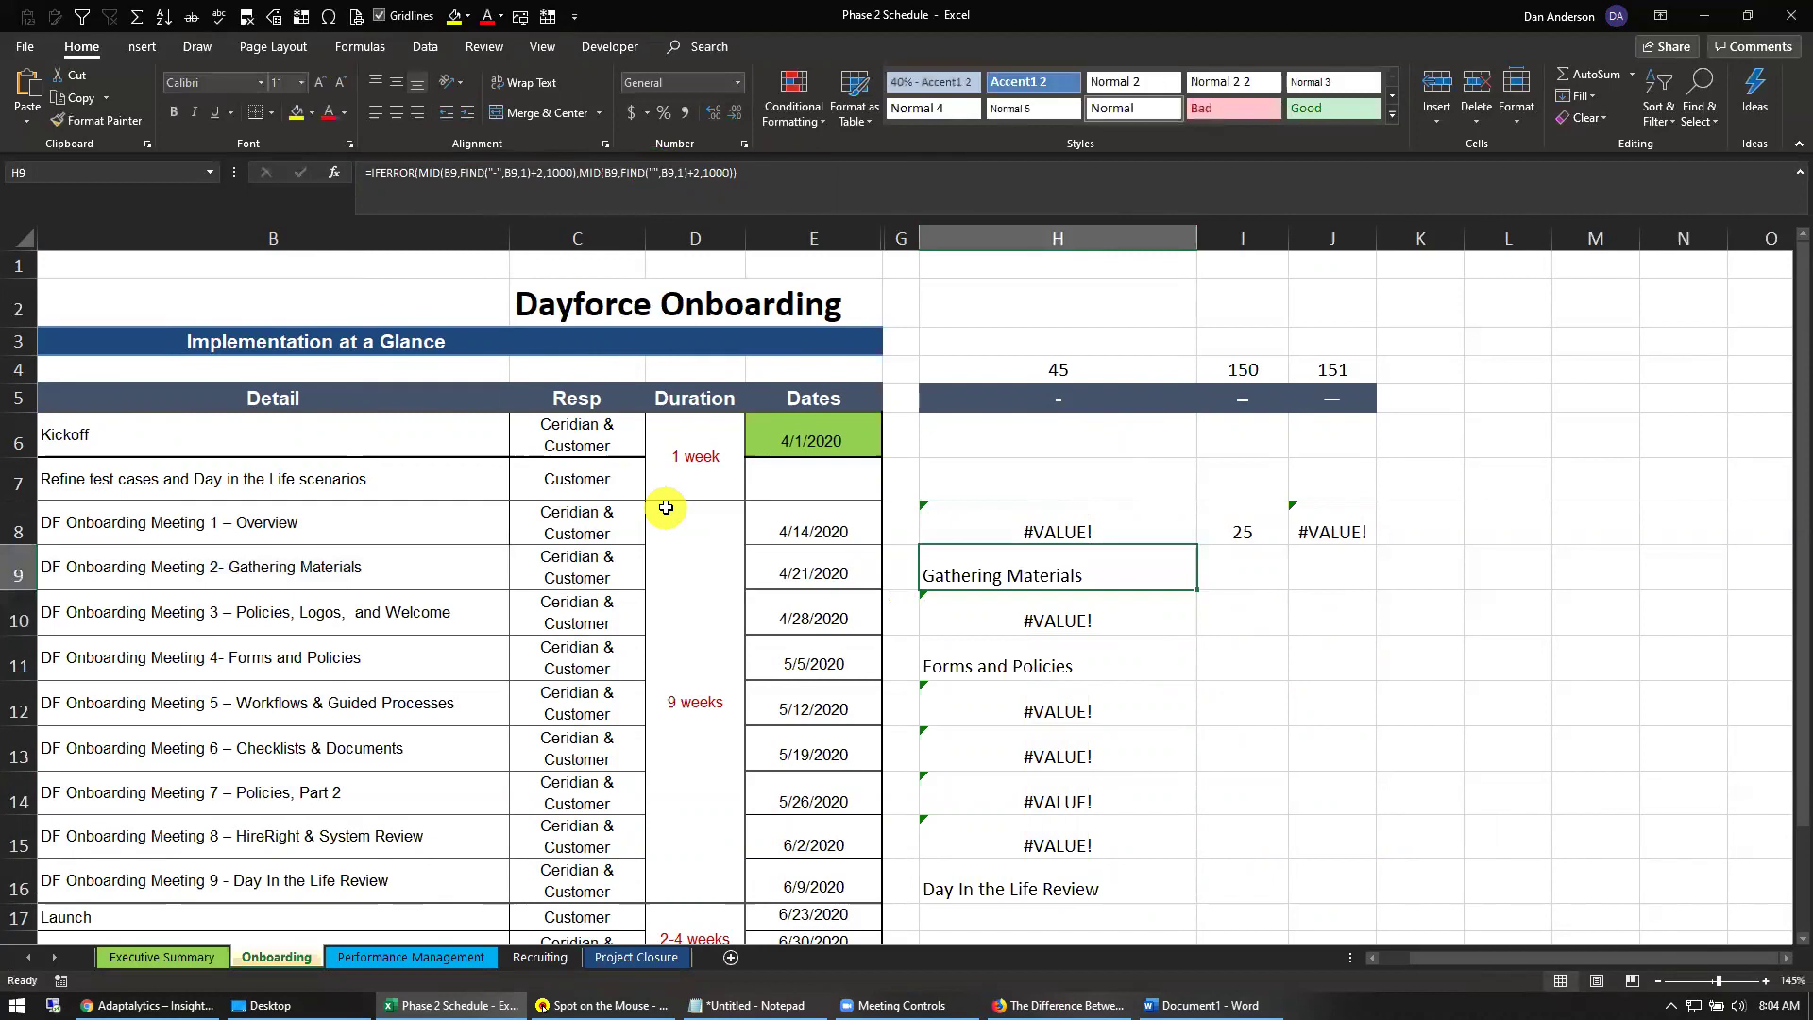
- Copy the en dash from I5 into the fallback FIND so H9 still returns Gathering Materials
{"action": "left_click", "coordinate": [1232, 401]}
{"action": "left_click", "coordinate": [402, 174]}
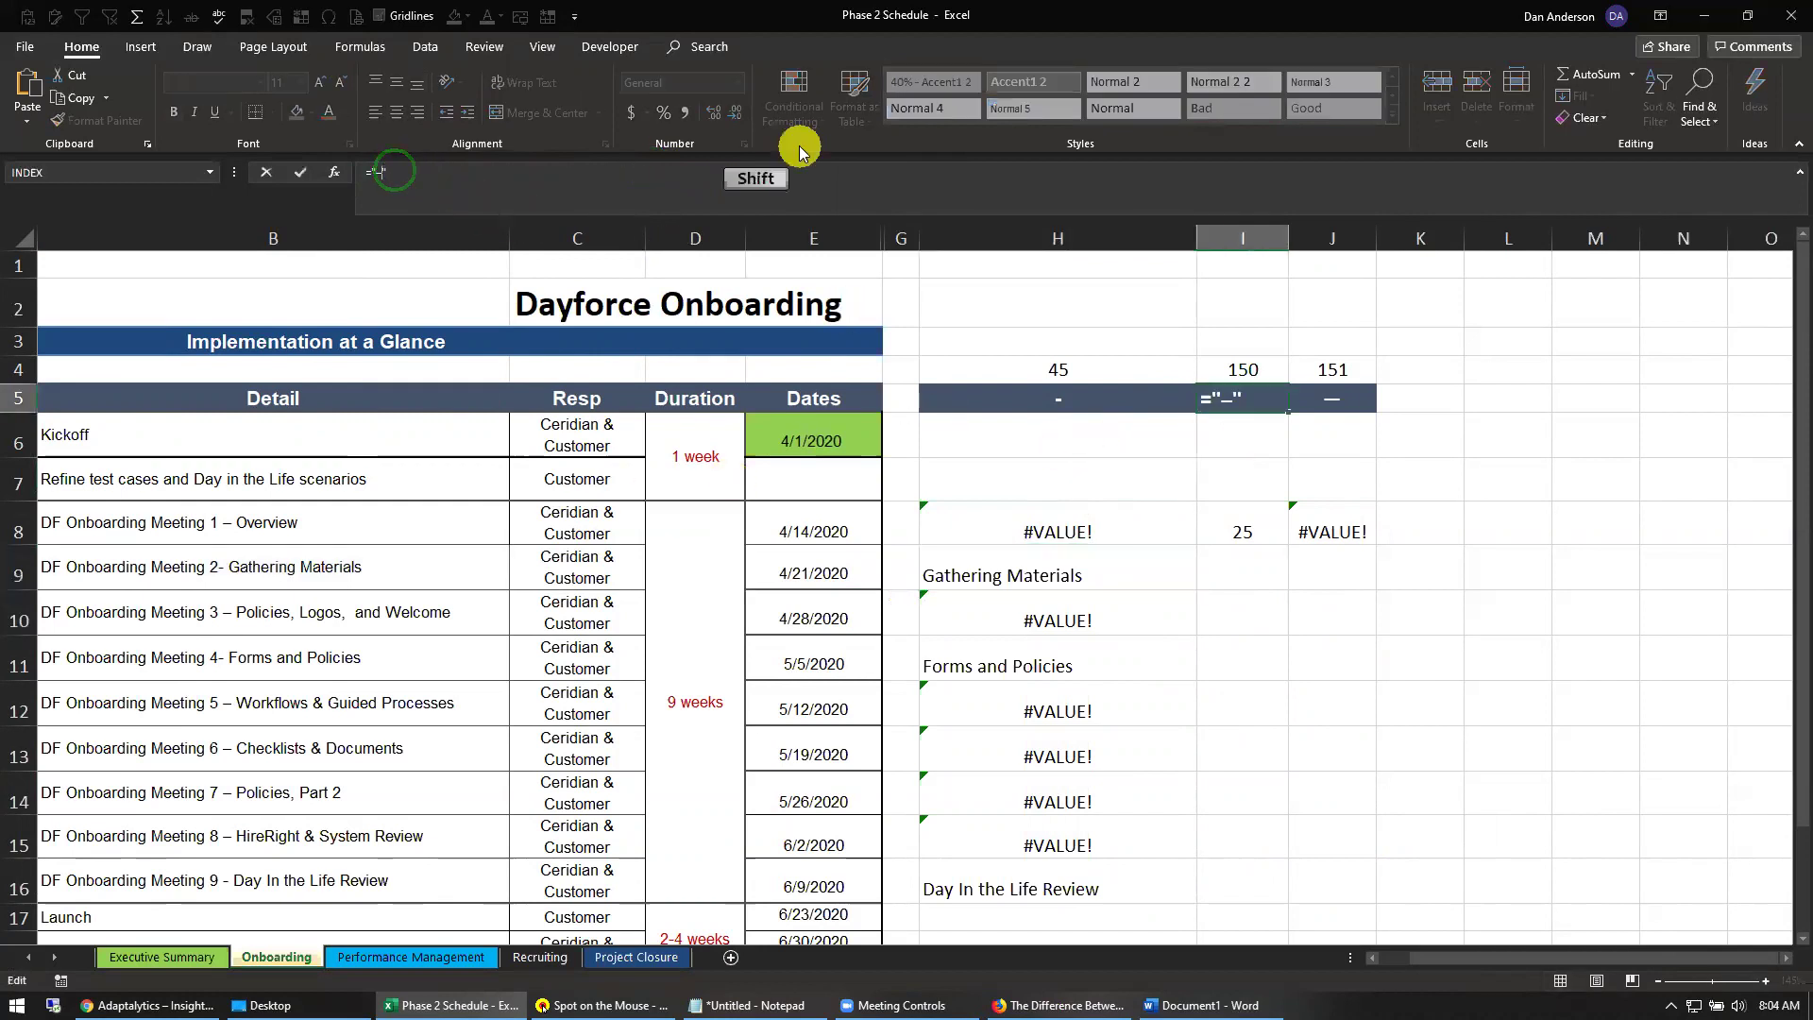
{"action": "key", "text": "ctrl+Return"}
{"action": "left_click", "coordinate": [1122, 571]}
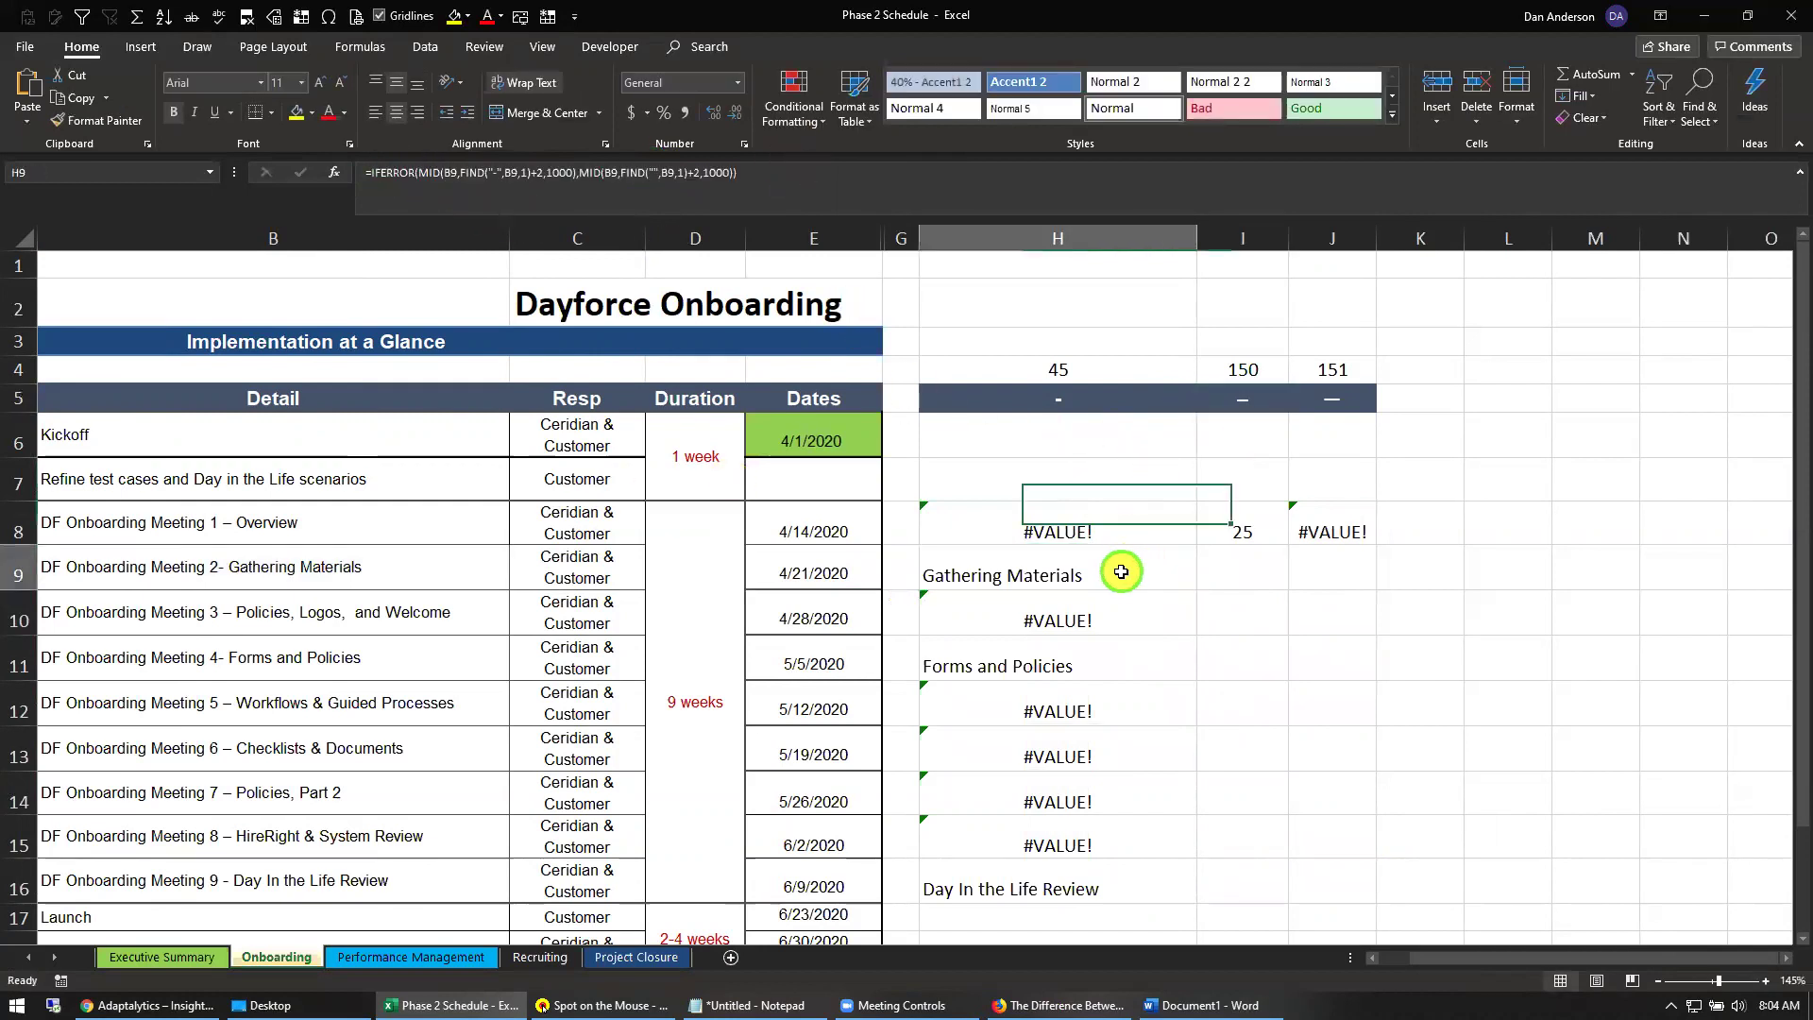
{"action": "left_click", "coordinate": [653, 174]}
{"action": "type", "text": "–"}
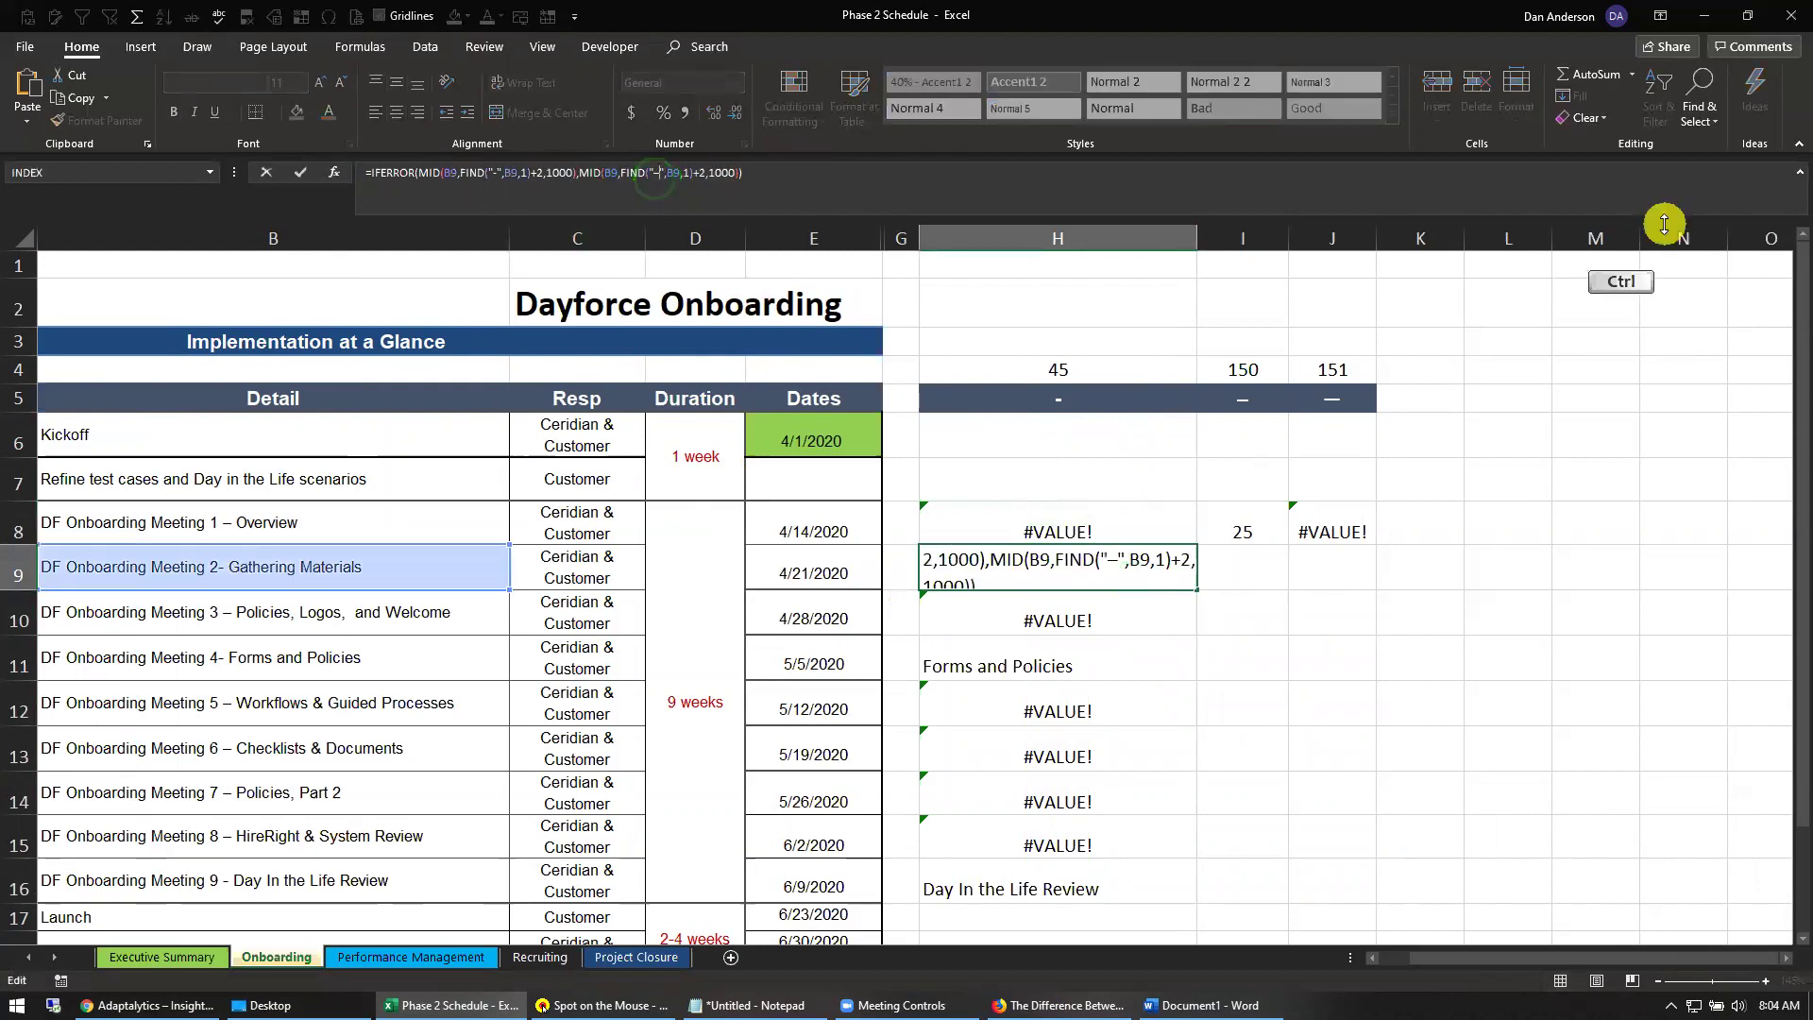
{"action": "key", "text": "ctrl+Return"}
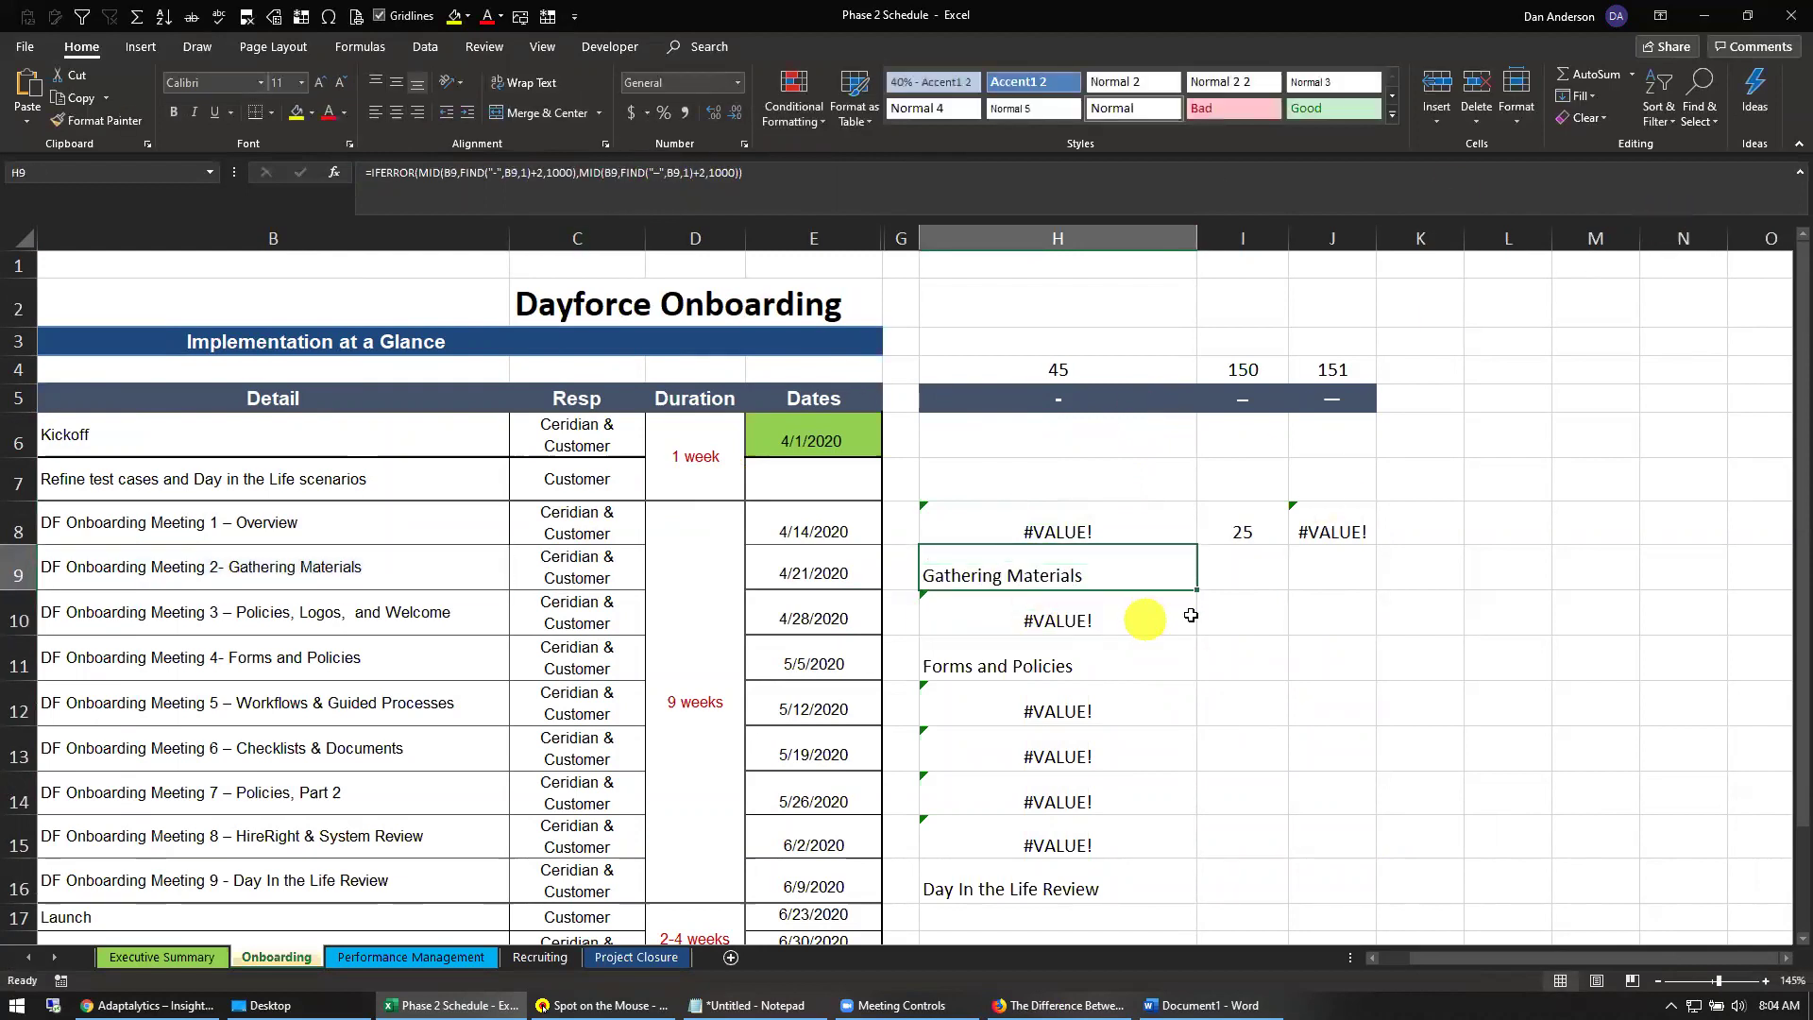
- Fill H9's IFERROR formula through H8:H16 and check the en and em dash codes in I5 and J5
{"action": "left_click_drag", "start_coordinate": [1199, 591], "coordinate": [1197, 904]}
{"action": "left_click", "coordinate": [1149, 522]}
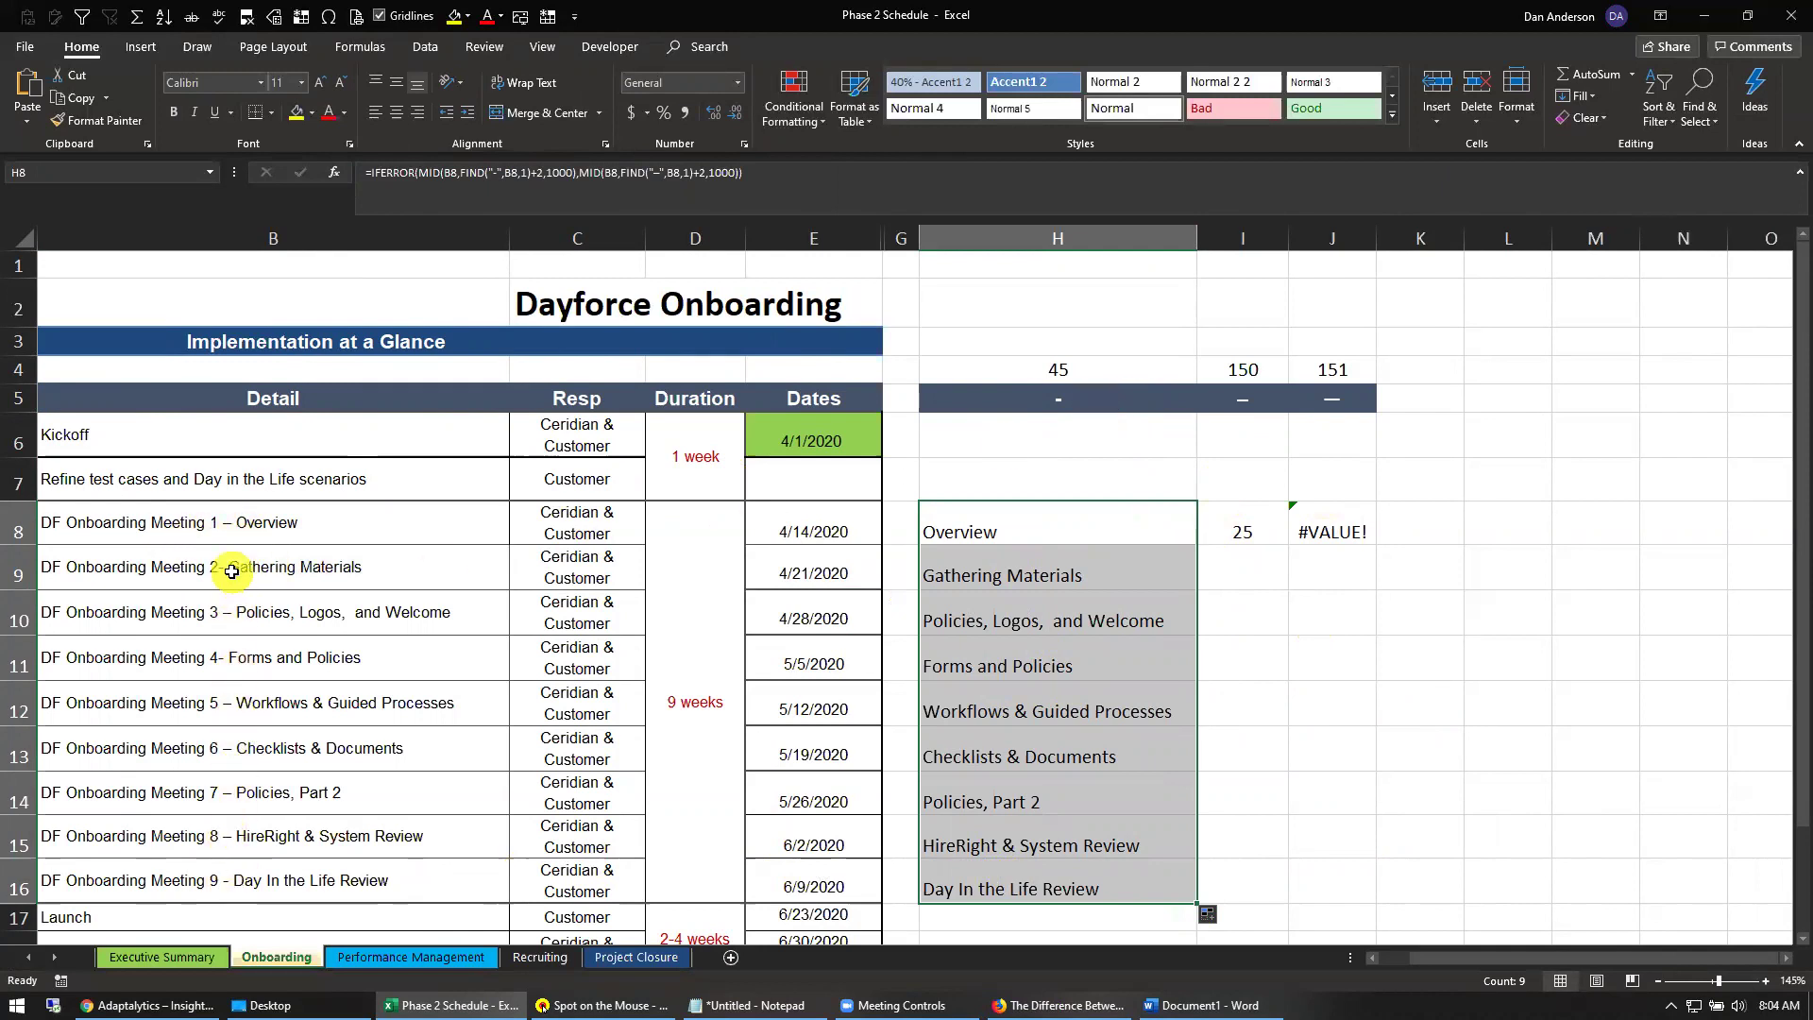
{"action": "left_click_drag", "start_coordinate": [1335, 372], "coordinate": [1133, 372]}
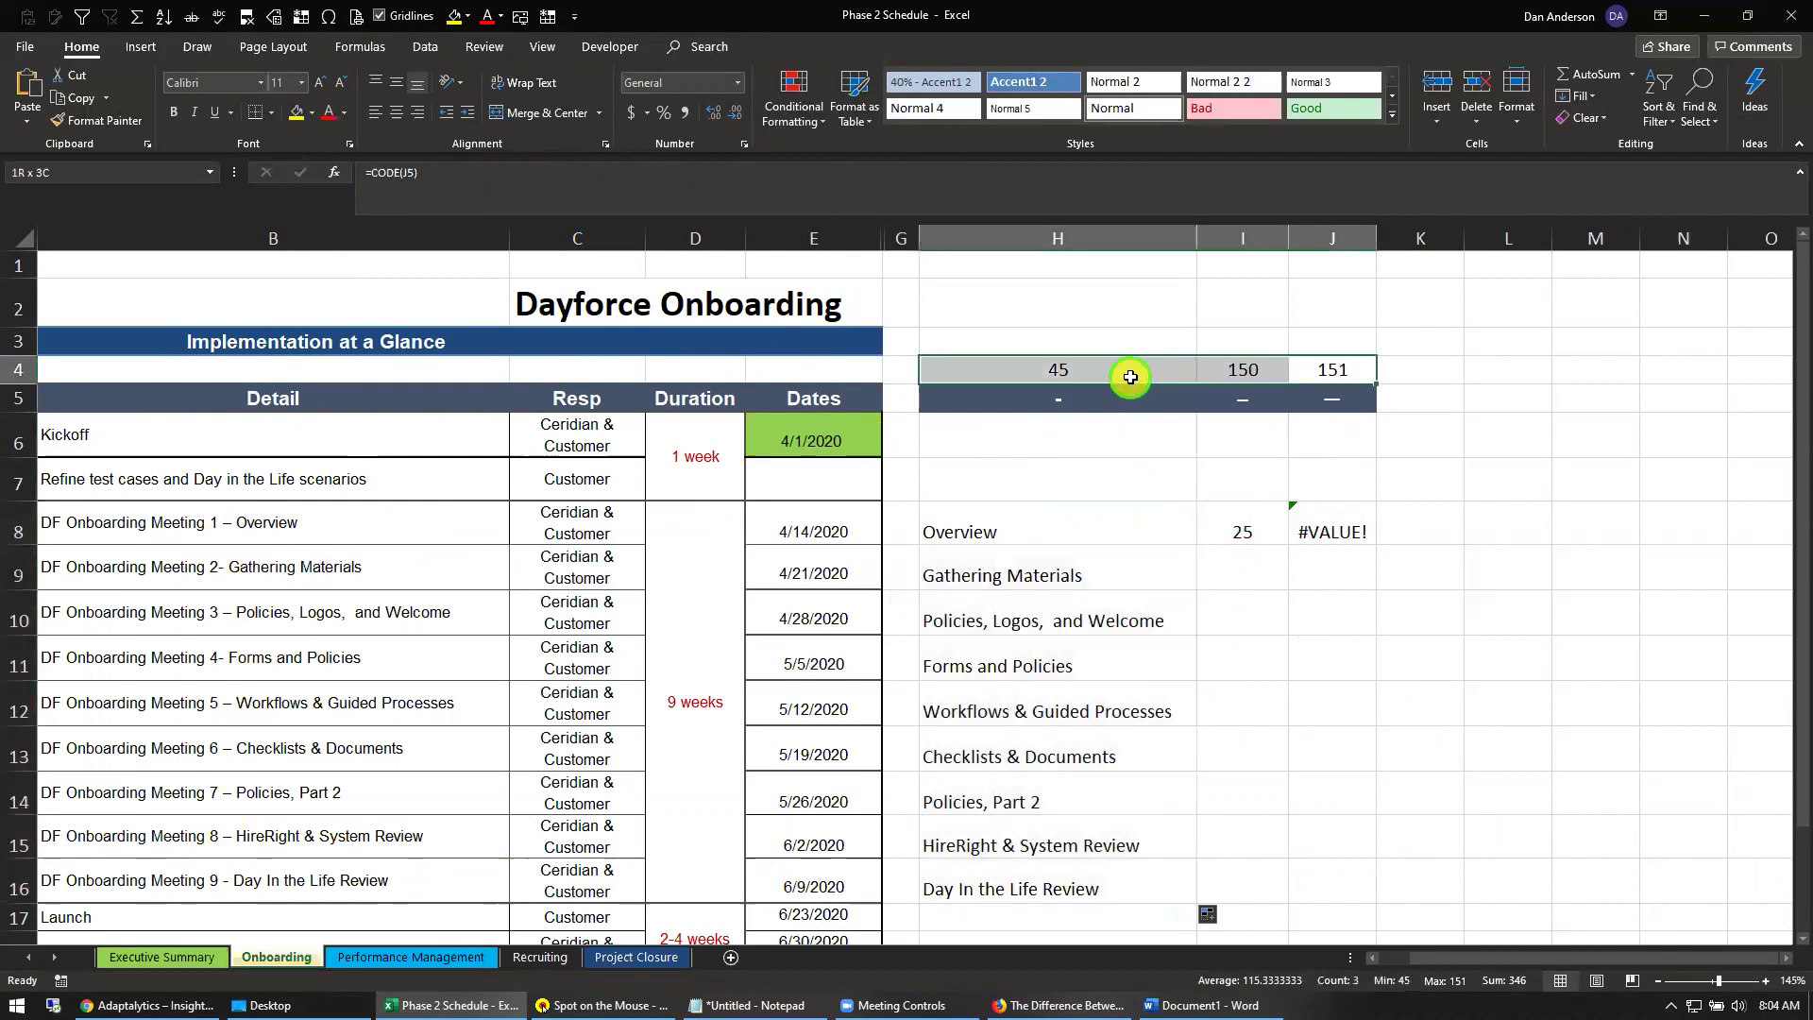
{"action": "left_click", "coordinate": [1230, 395]}
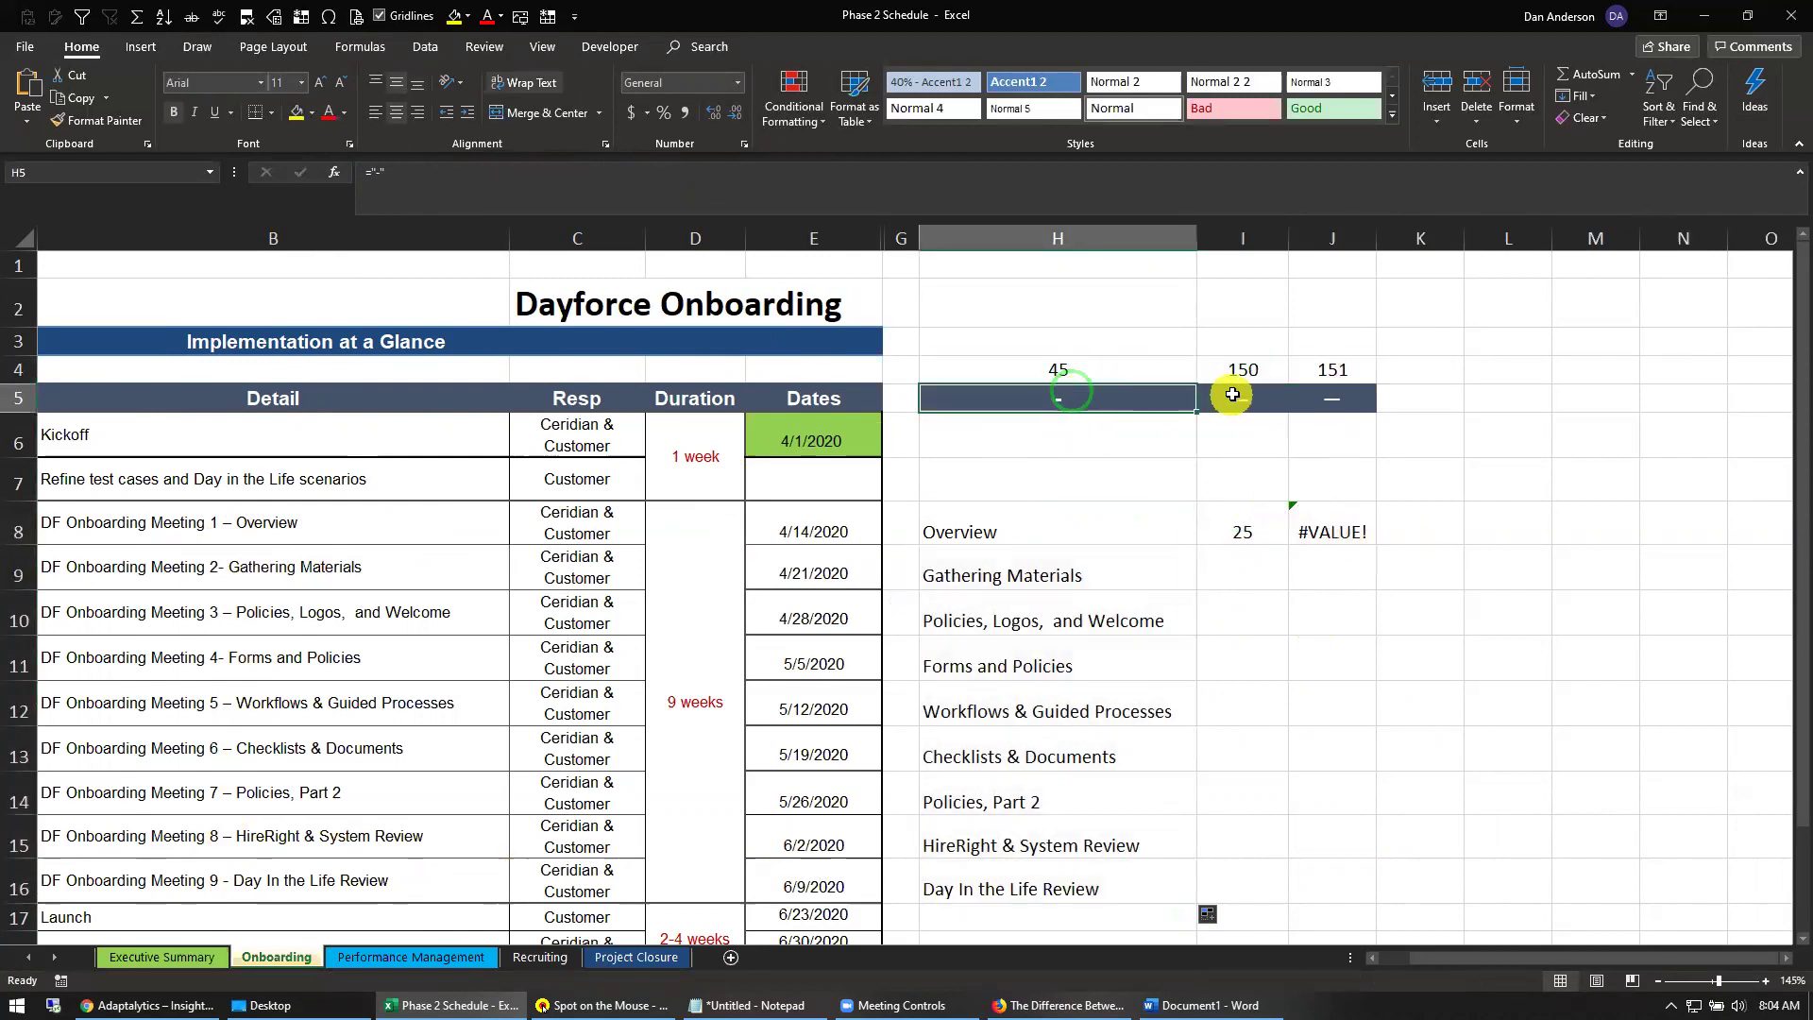
{"action": "left_click", "coordinate": [1344, 397]}
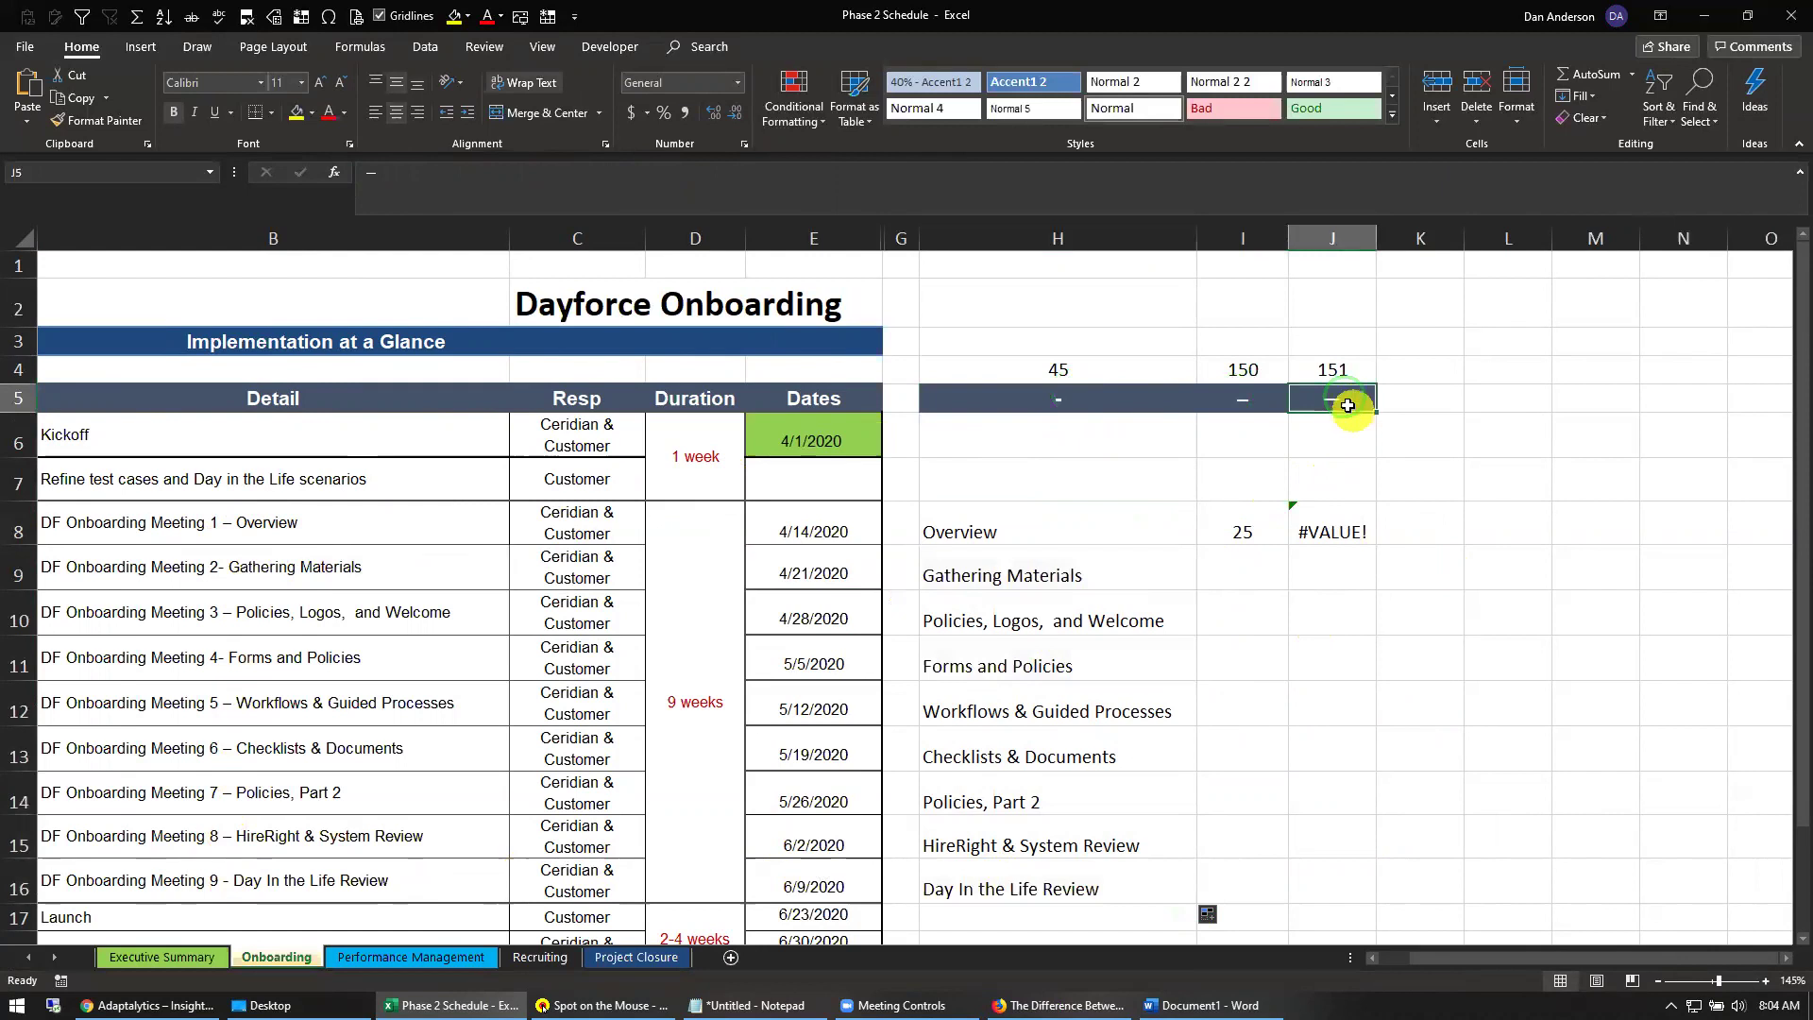
- Label the 150 code 'n' in I3 and the 151 code 'm' in J3
{"action": "left_click", "coordinate": [1270, 340]}
{"action": "type", "text": "n"}
{"action": "left_click", "coordinate": [1307, 338]}
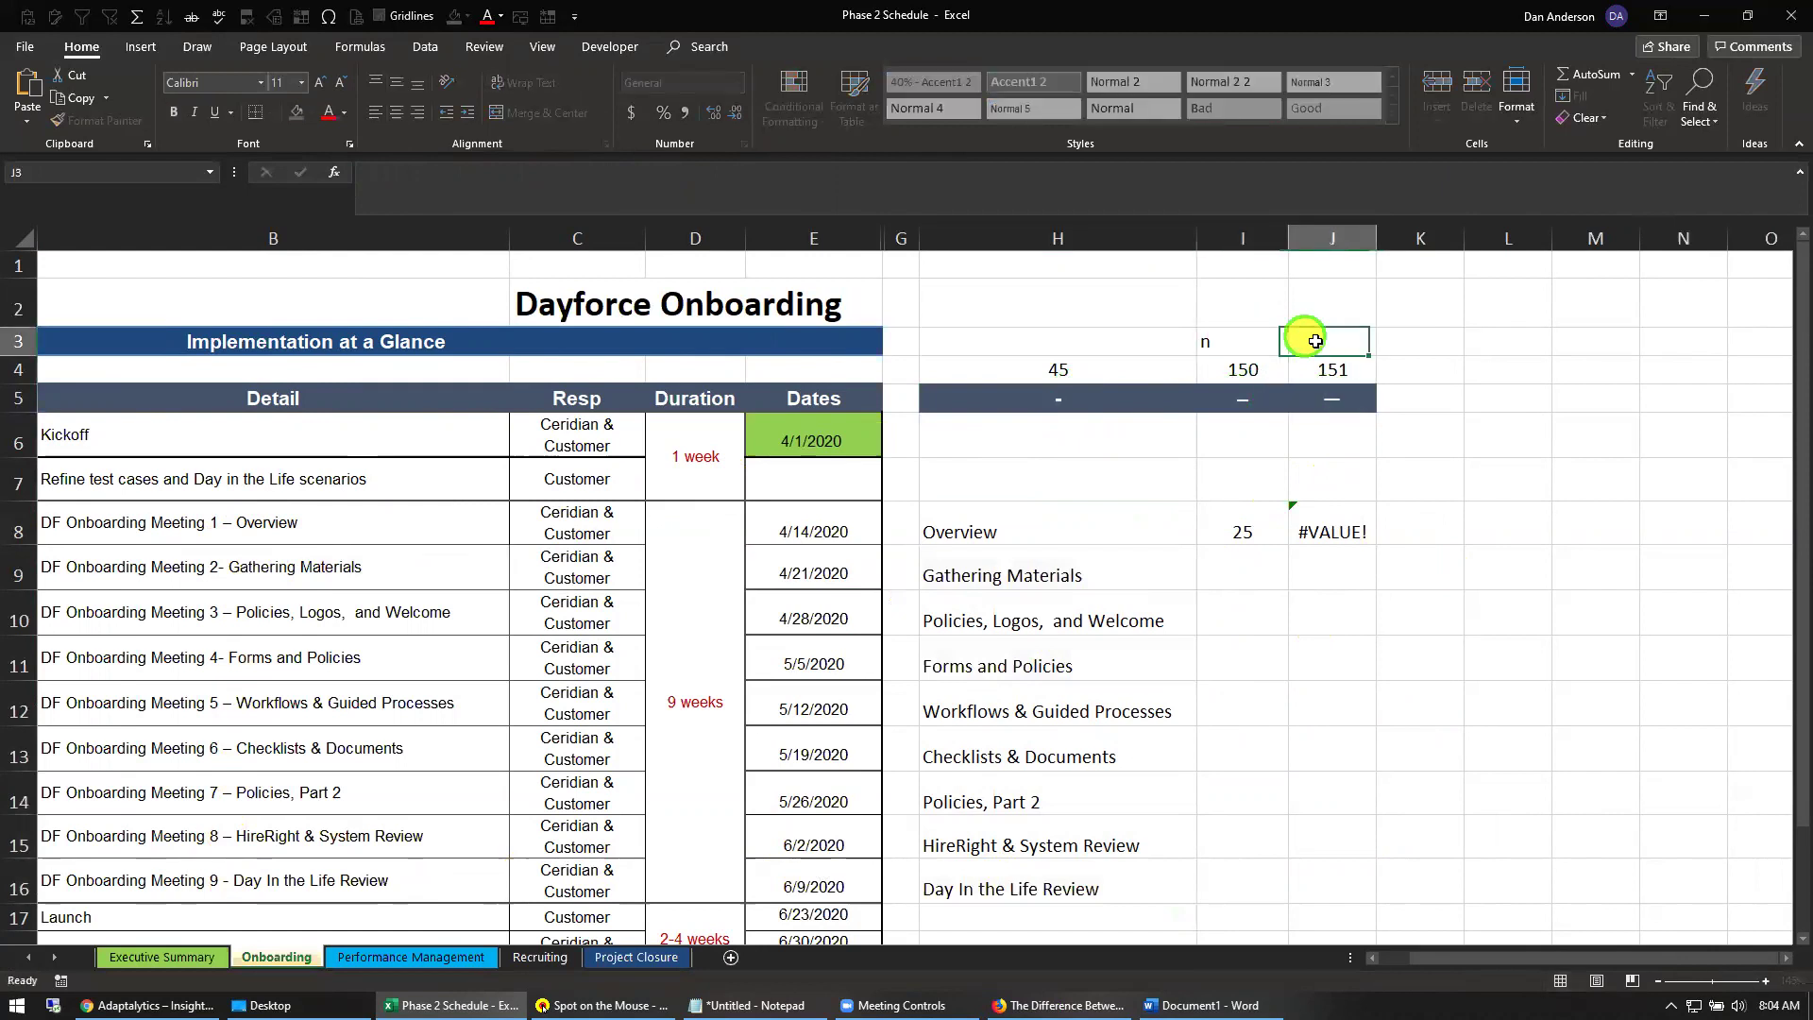
{"action": "type", "text": "m"}
{"action": "left_click", "coordinate": [1410, 470]}
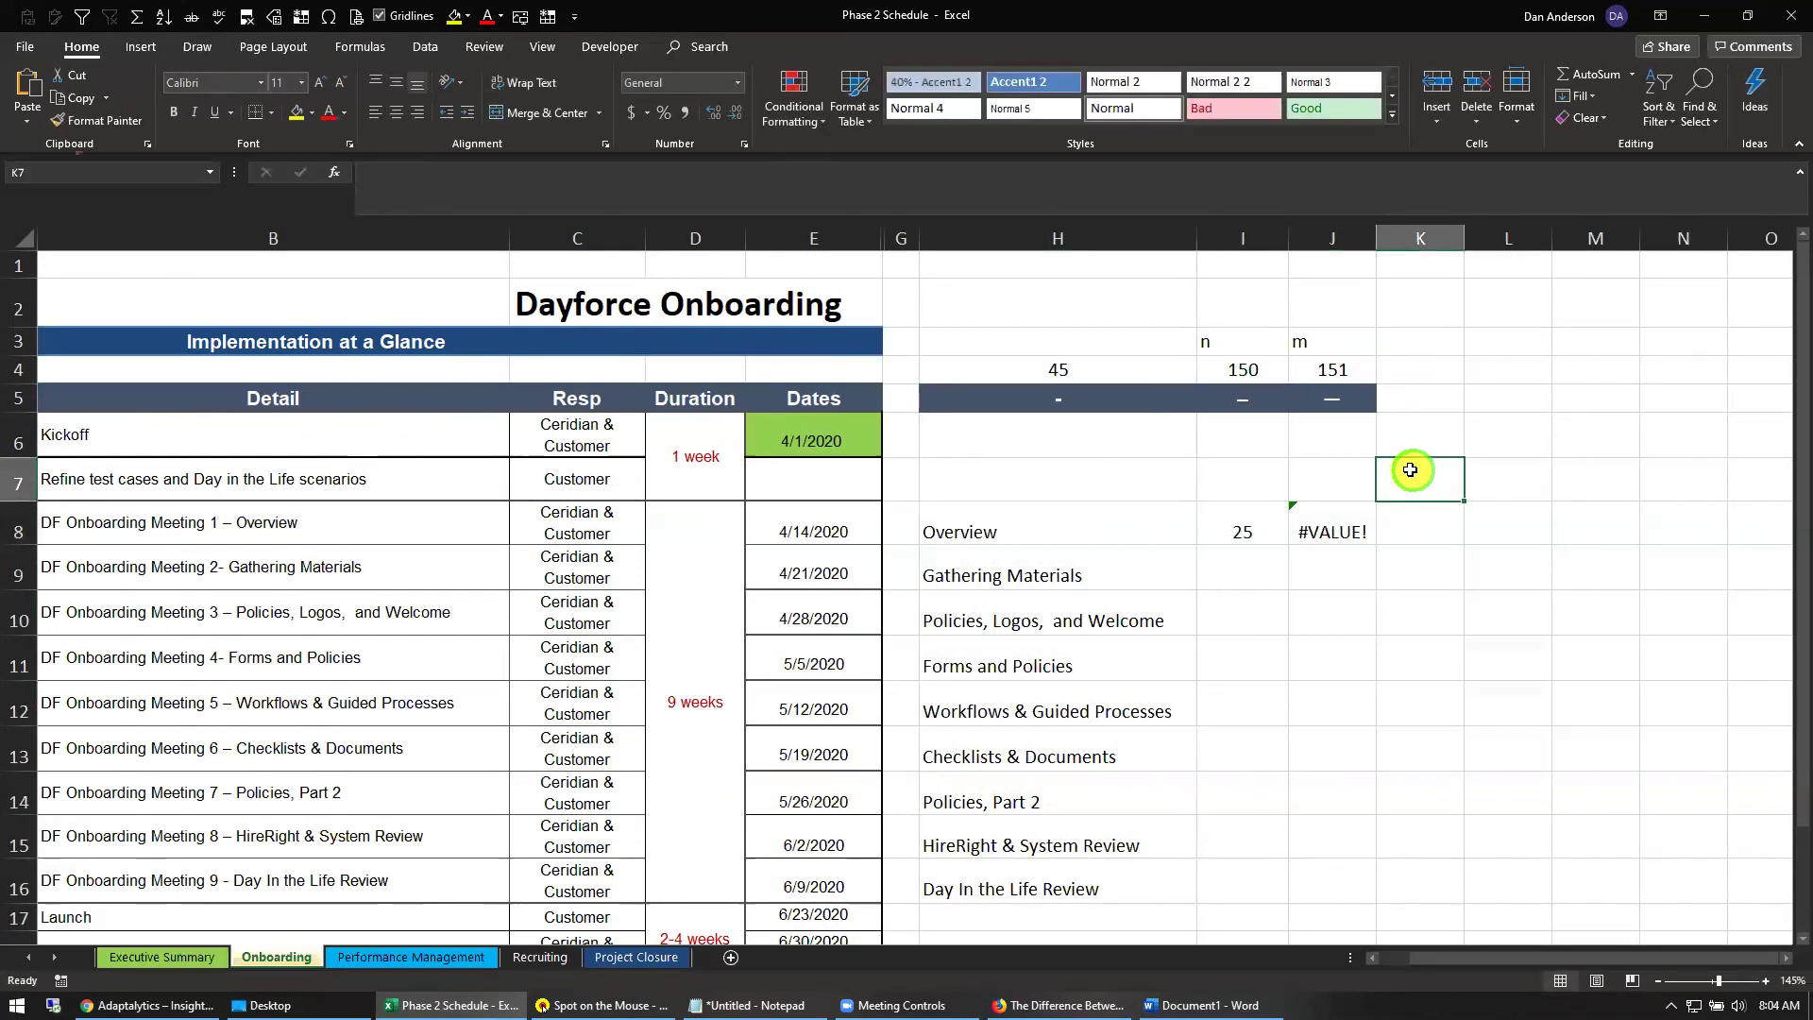